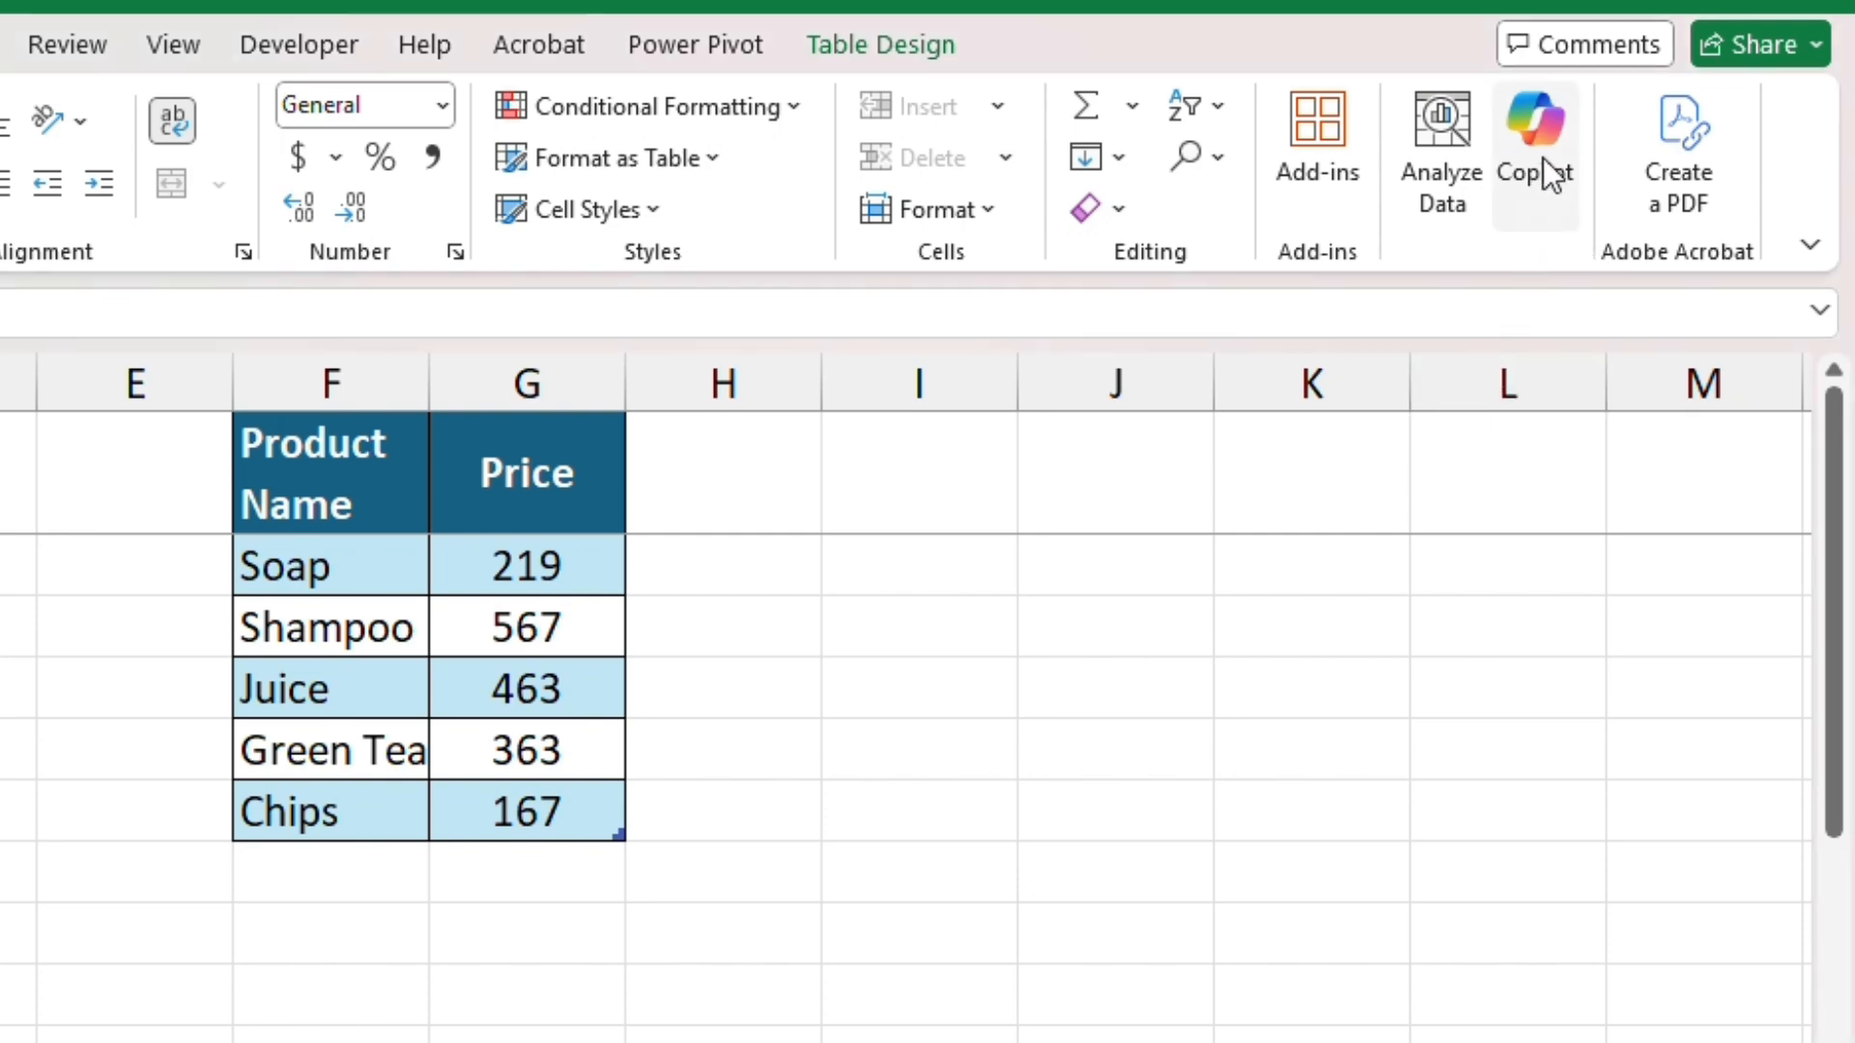
# Open Copilot and select a product cell in the order table on the Within Sheet lookup word sheet.
pyautogui.click(1544, 159)
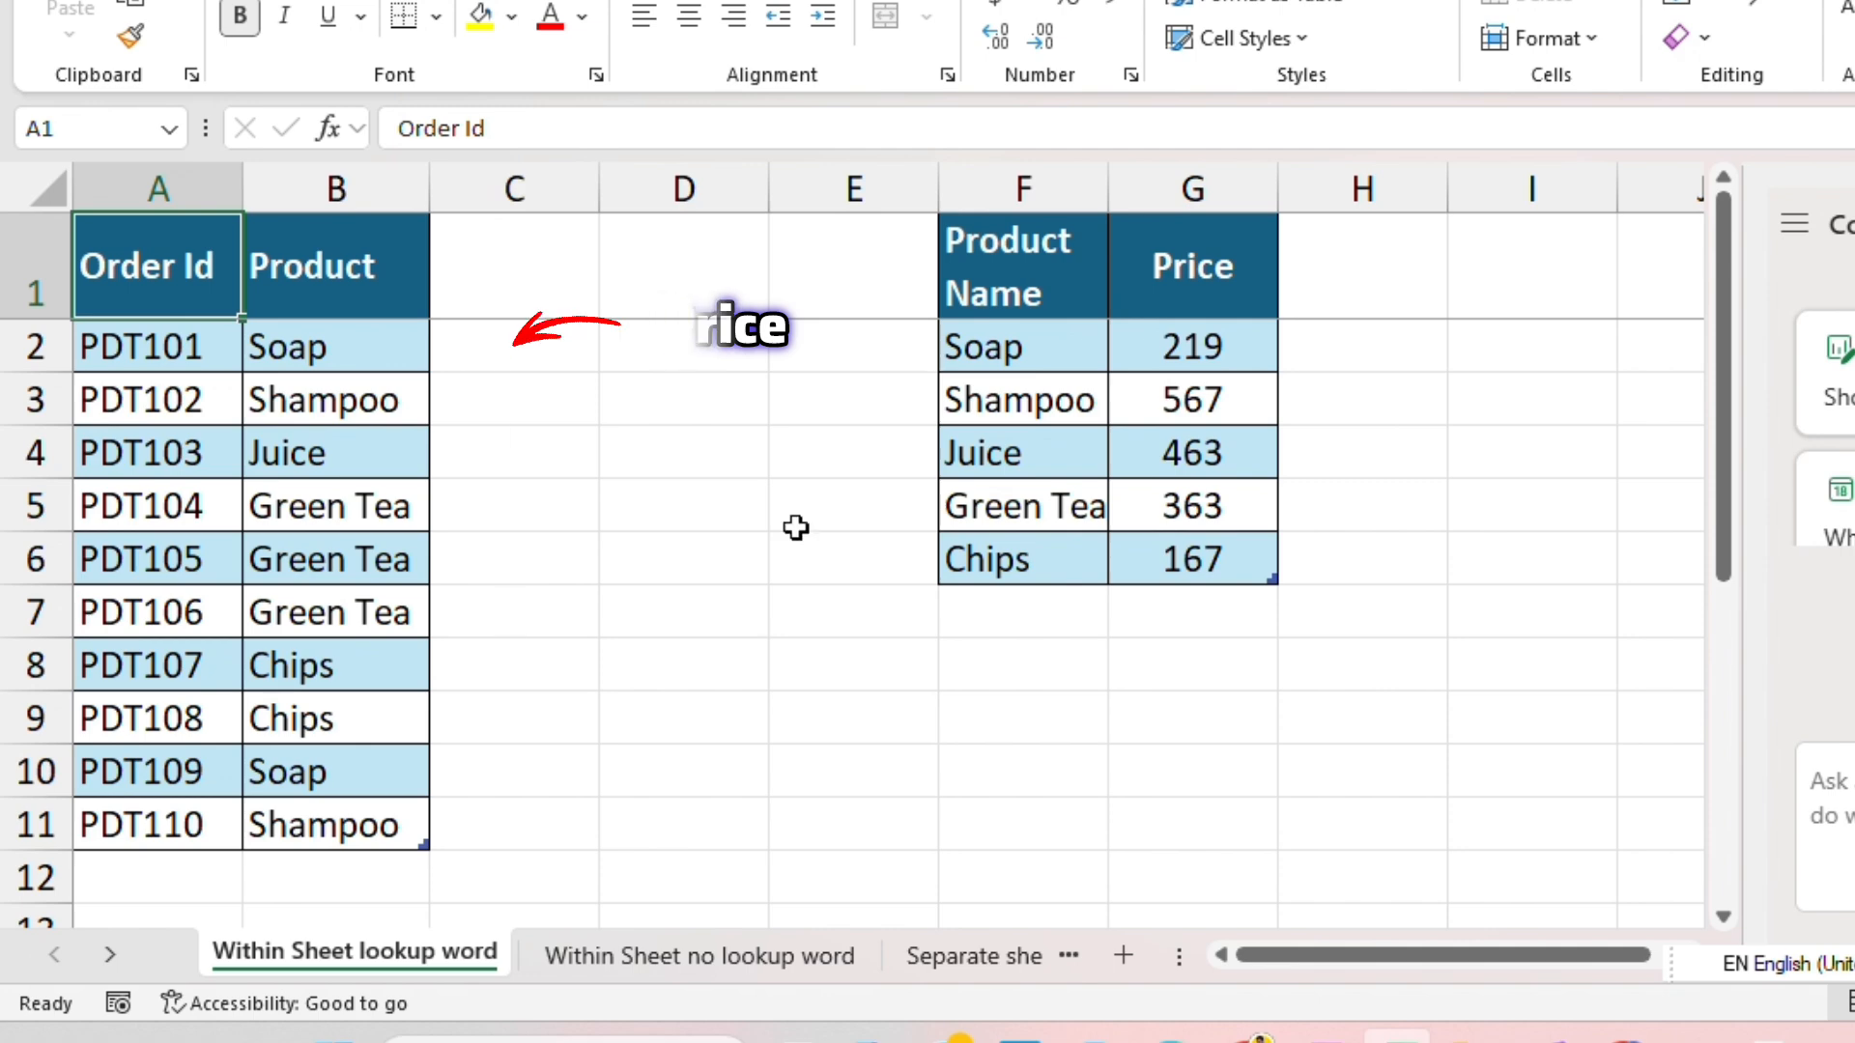
pyautogui.click(326, 354)
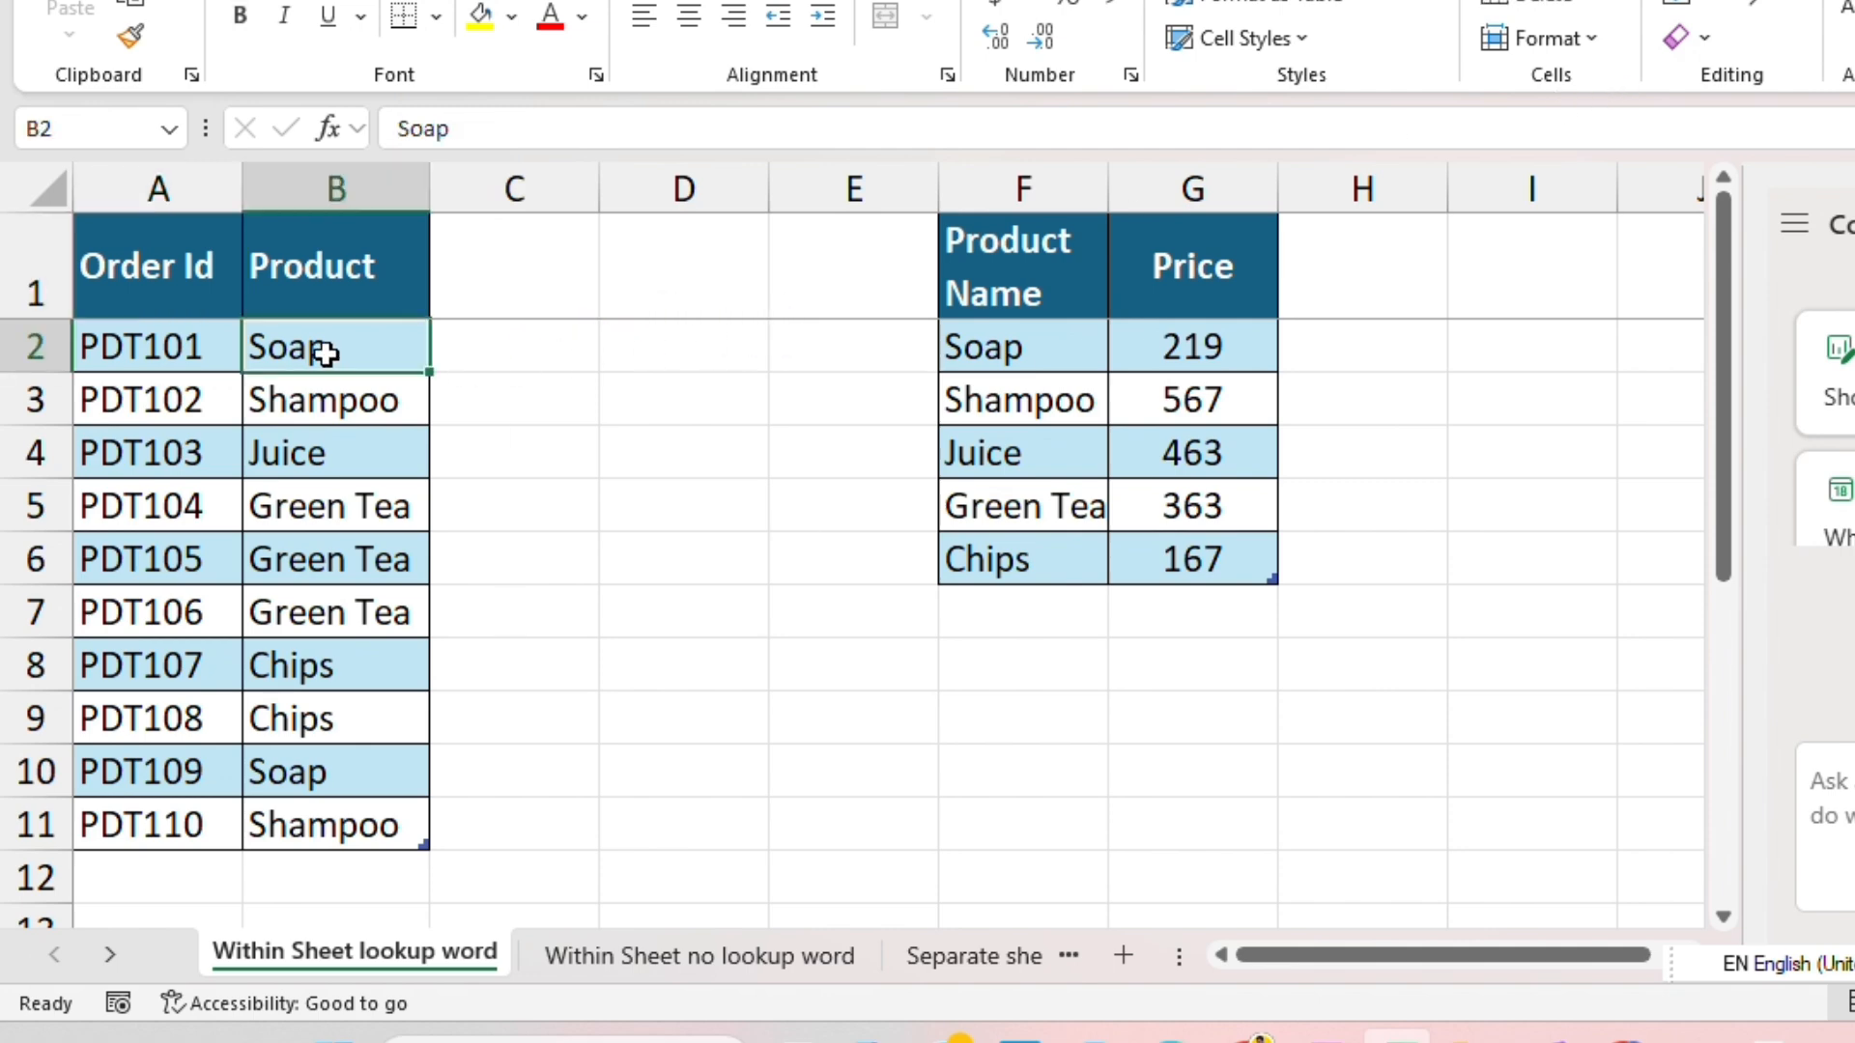
pyautogui.click(1194, 400)
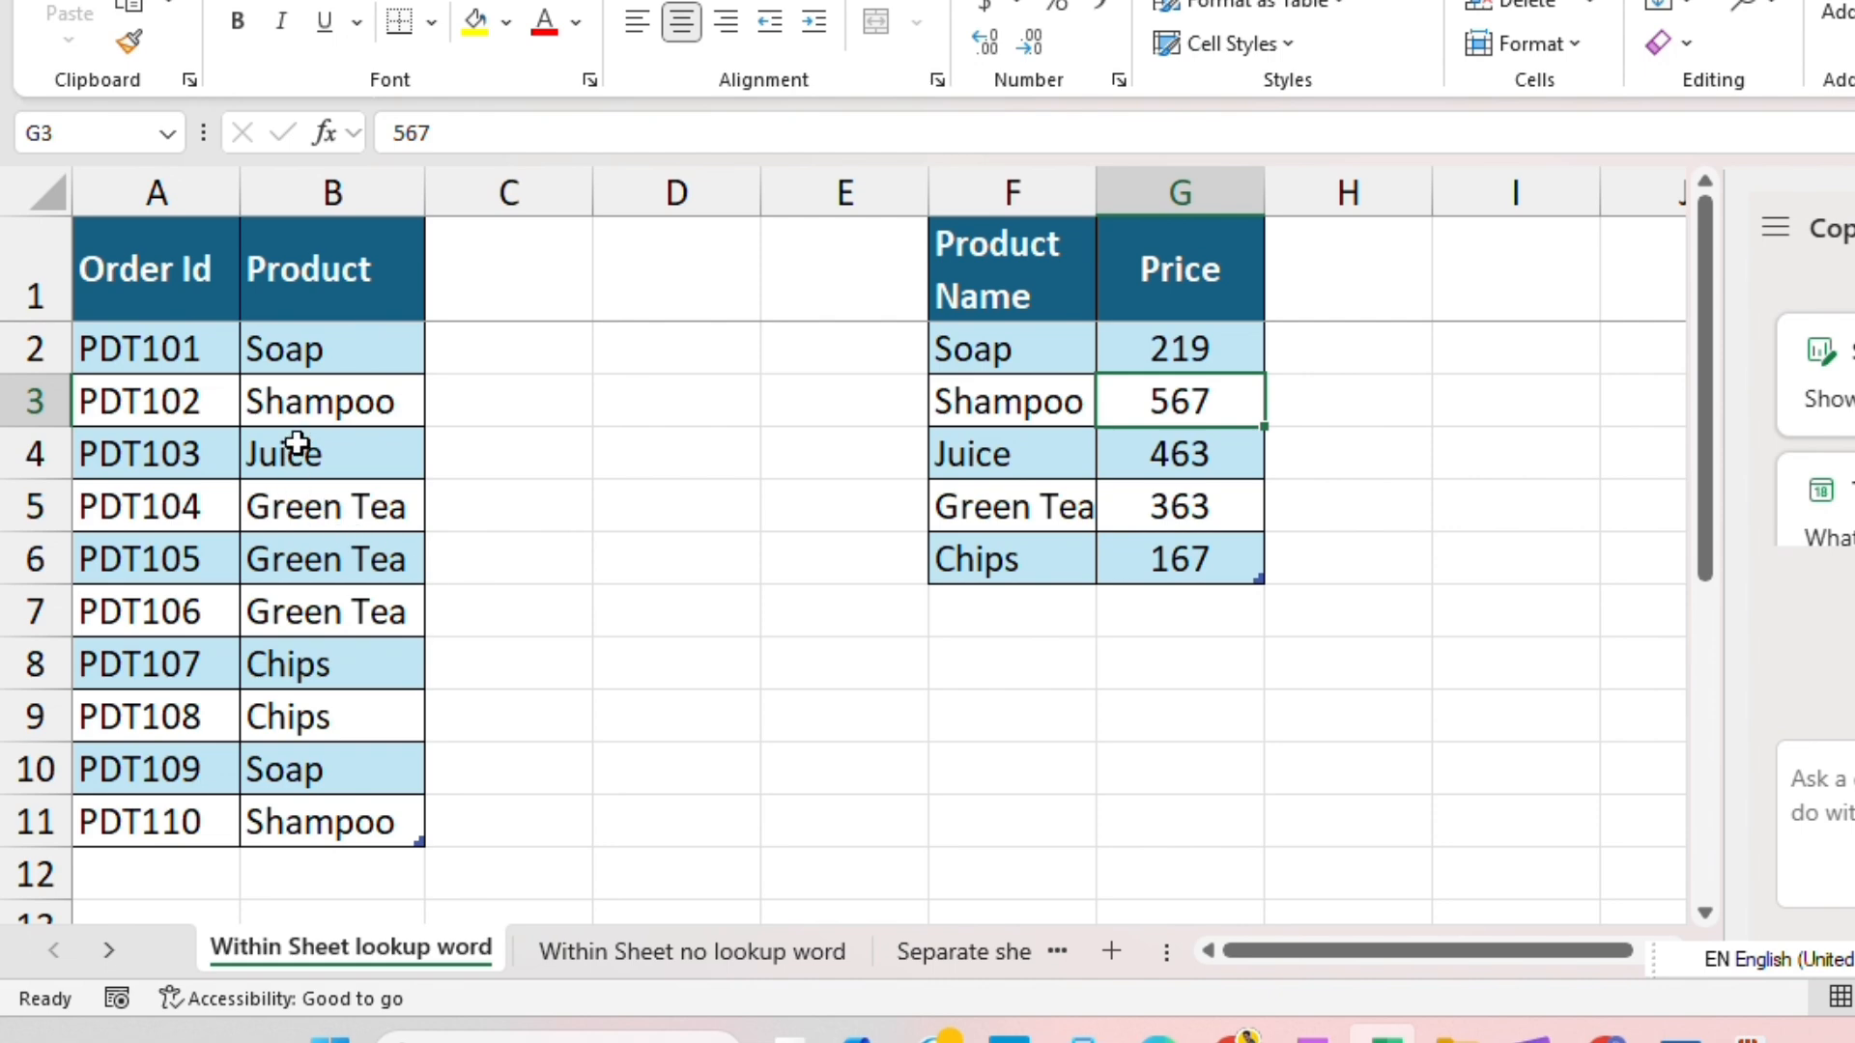
pyautogui.click(297, 443)
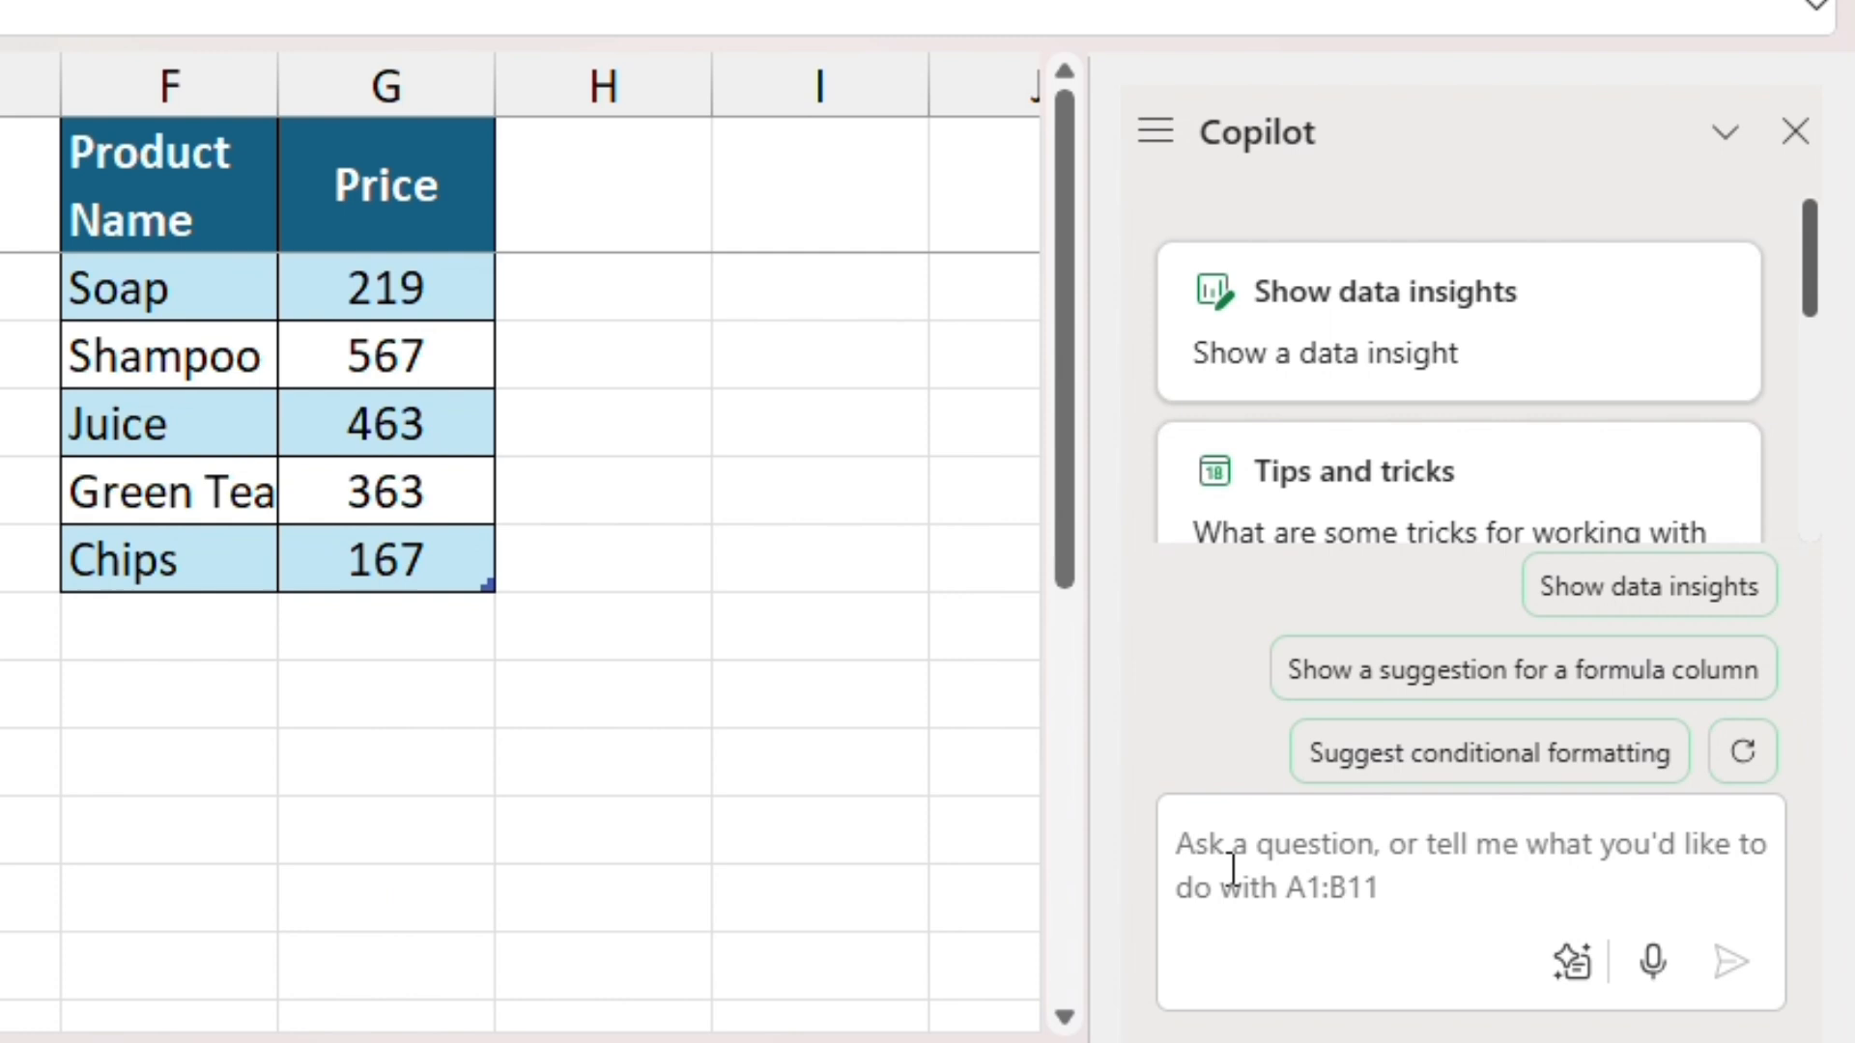
# Ask Copilot to "do vlookup and add column with product price" for the order table.
pyautogui.click(1232, 867)
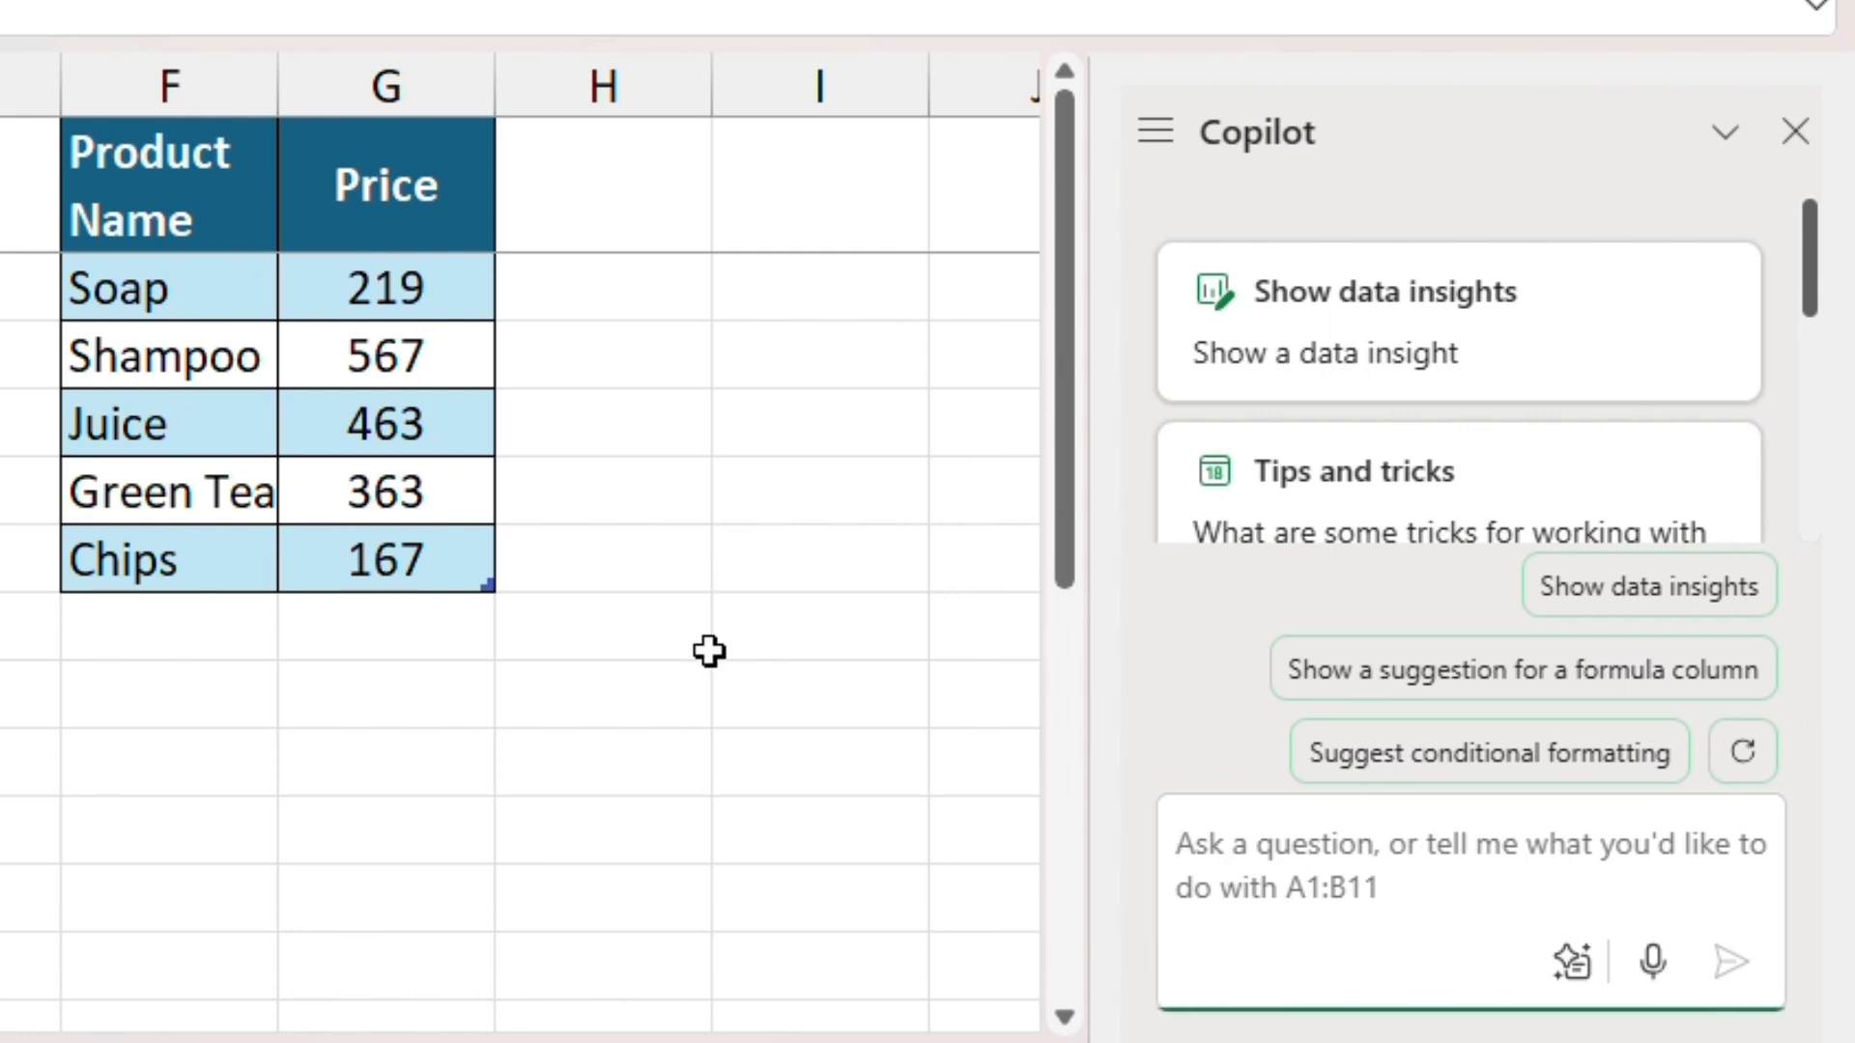
pyautogui.write('do vlookup and add column with p')
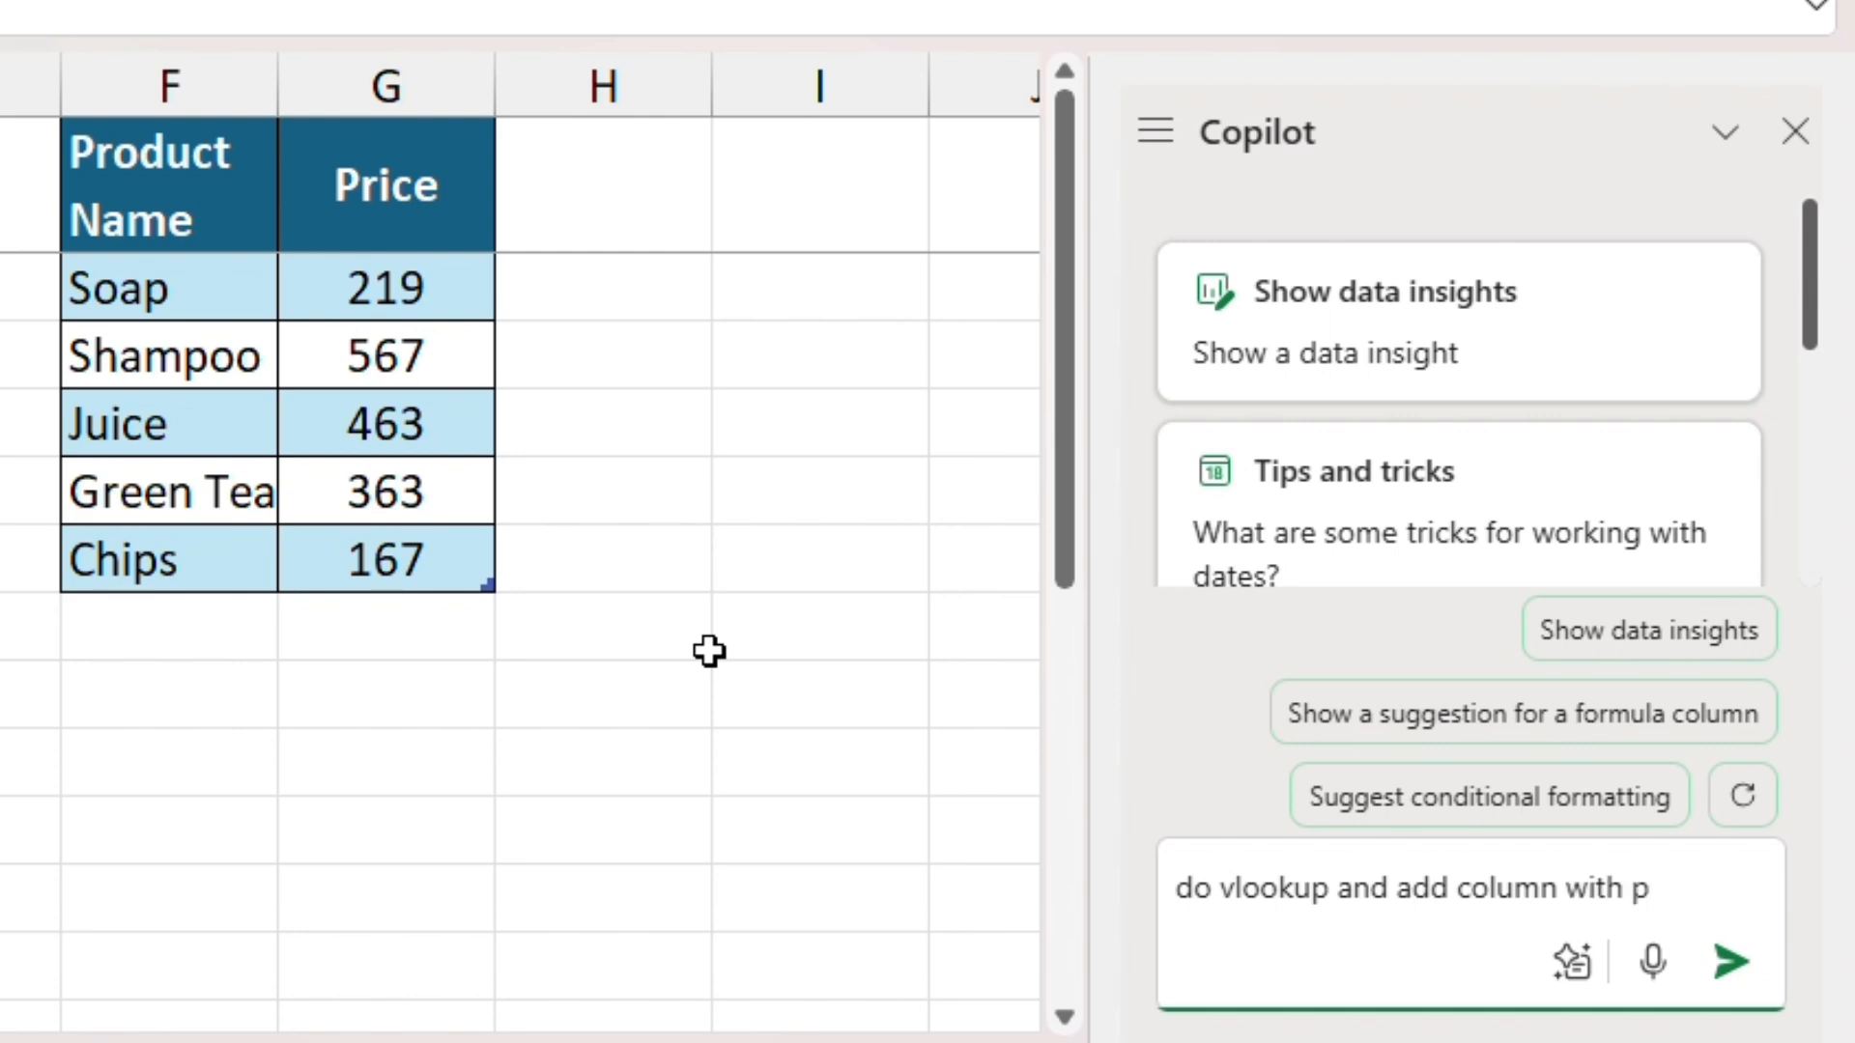
pyautogui.write('roduct price')
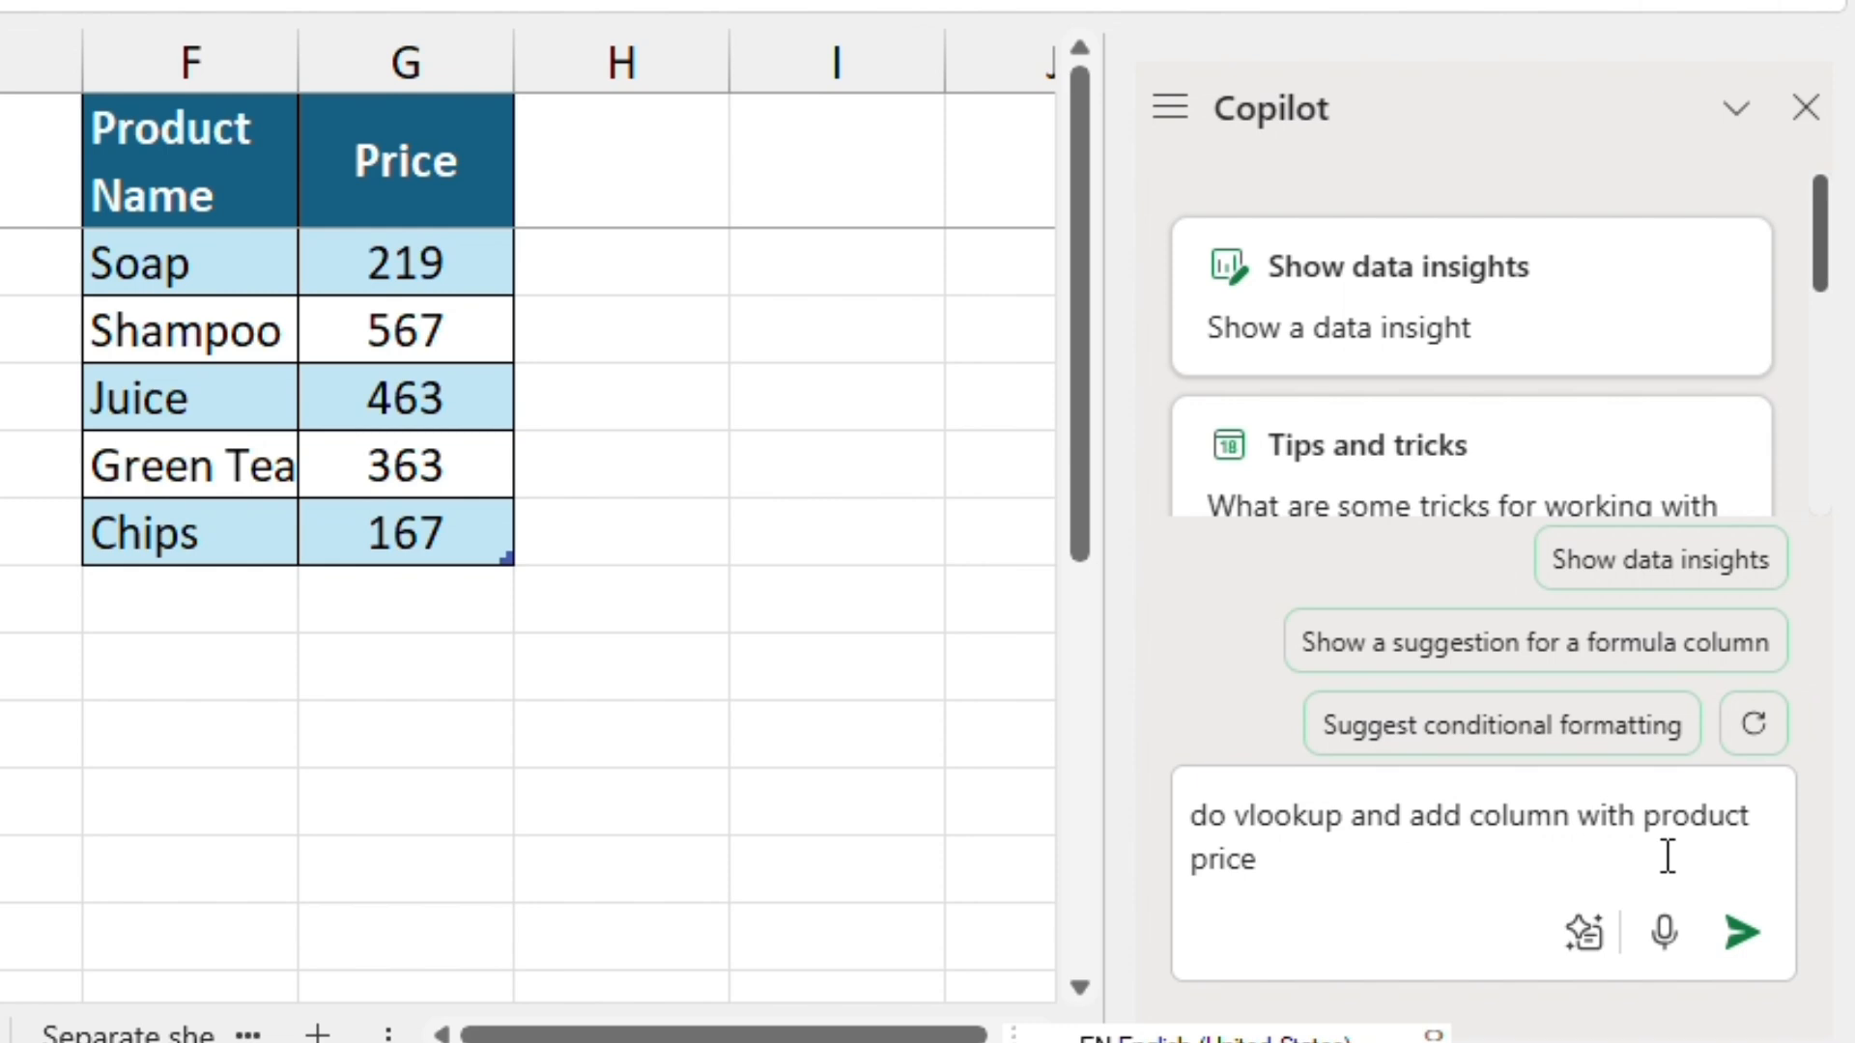
pyautogui.click(1303, 877)
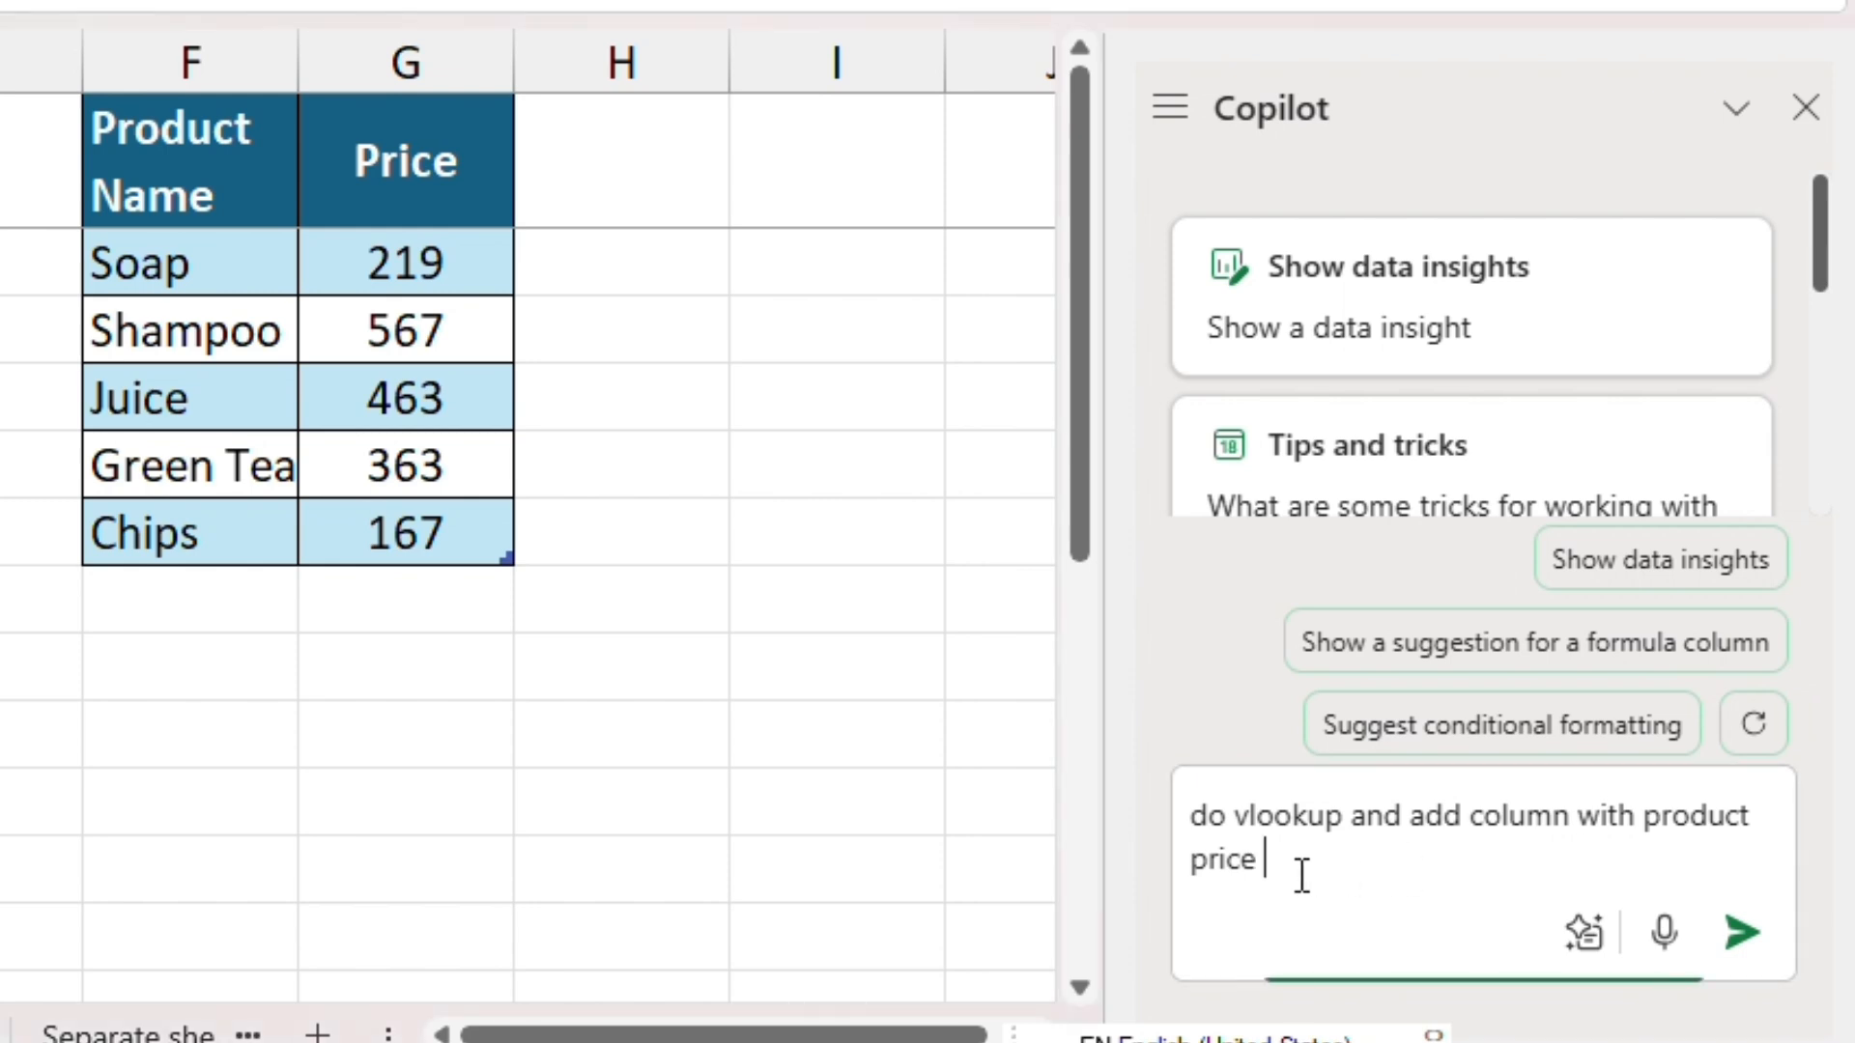
pyautogui.click(1749, 935)
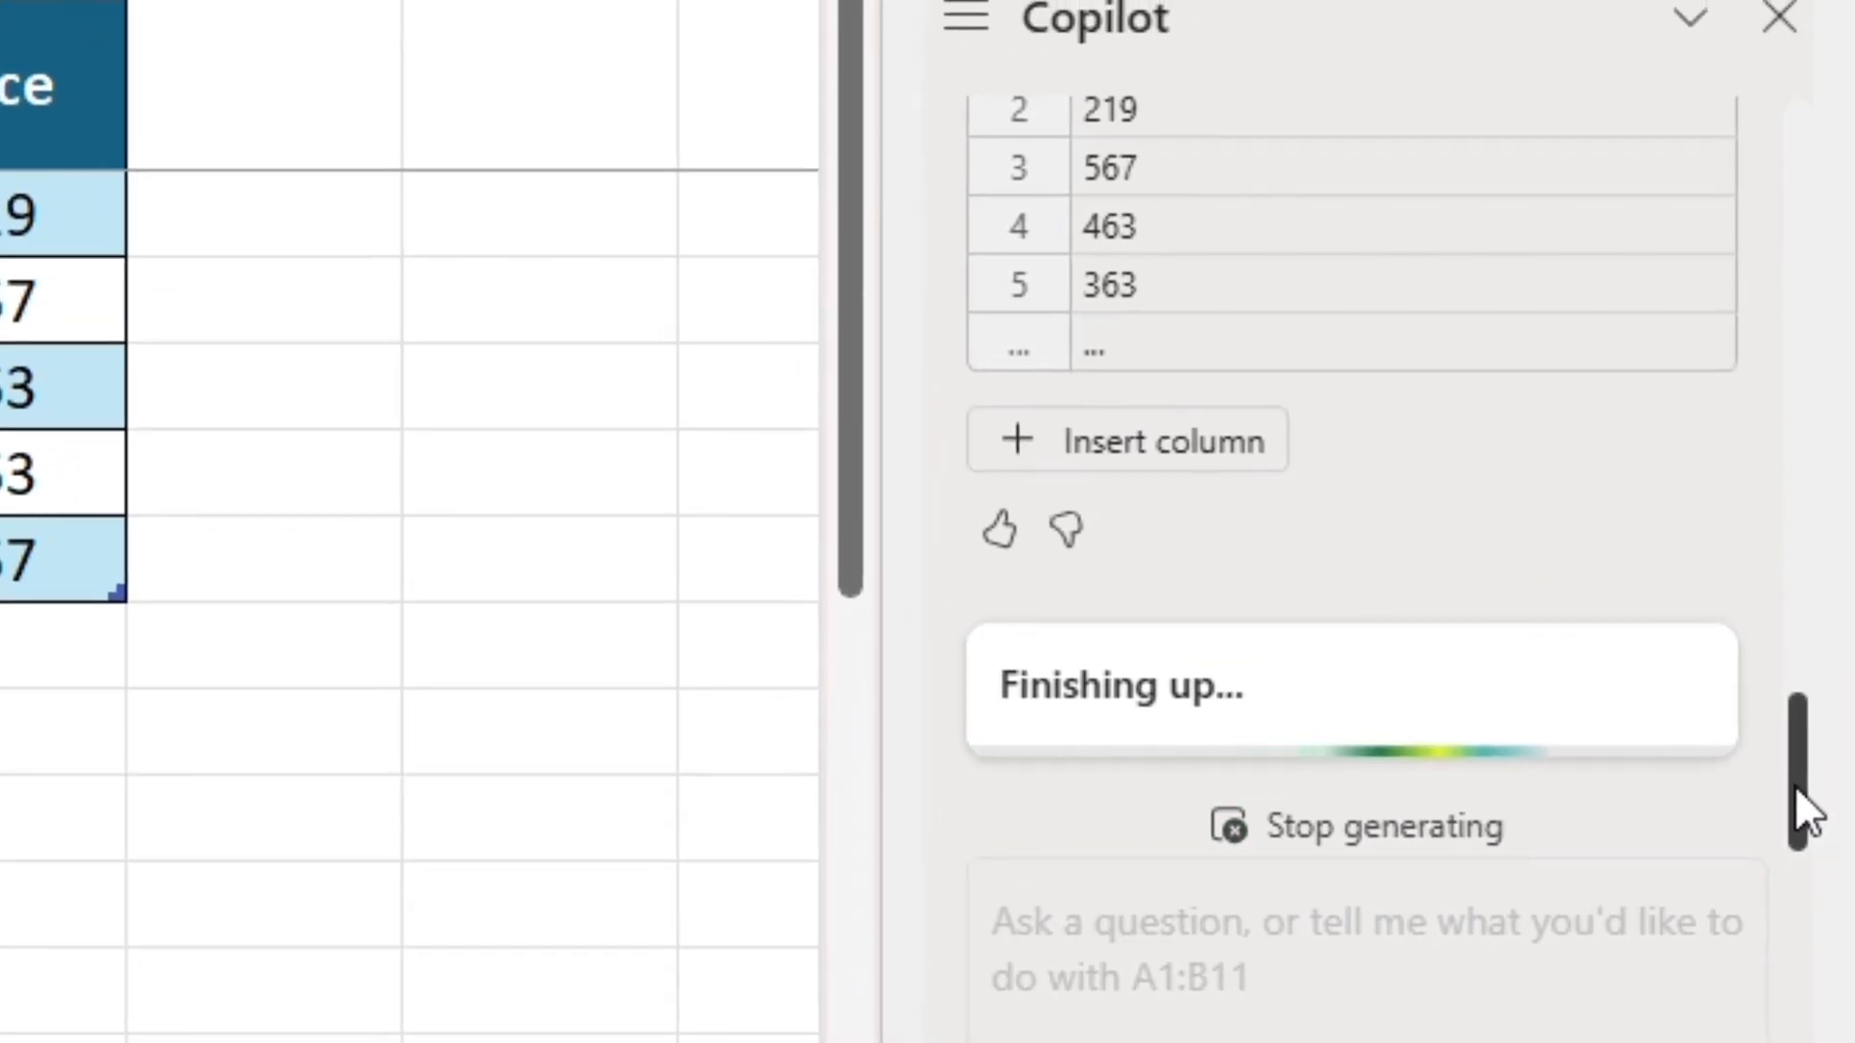
# Review Copilot's suggested lookup formula, insert its Product price column into the order table, and check the formula in the first price cell.
pyautogui.moveTo(1802, 675); pyautogui.dragTo(1803, 483)
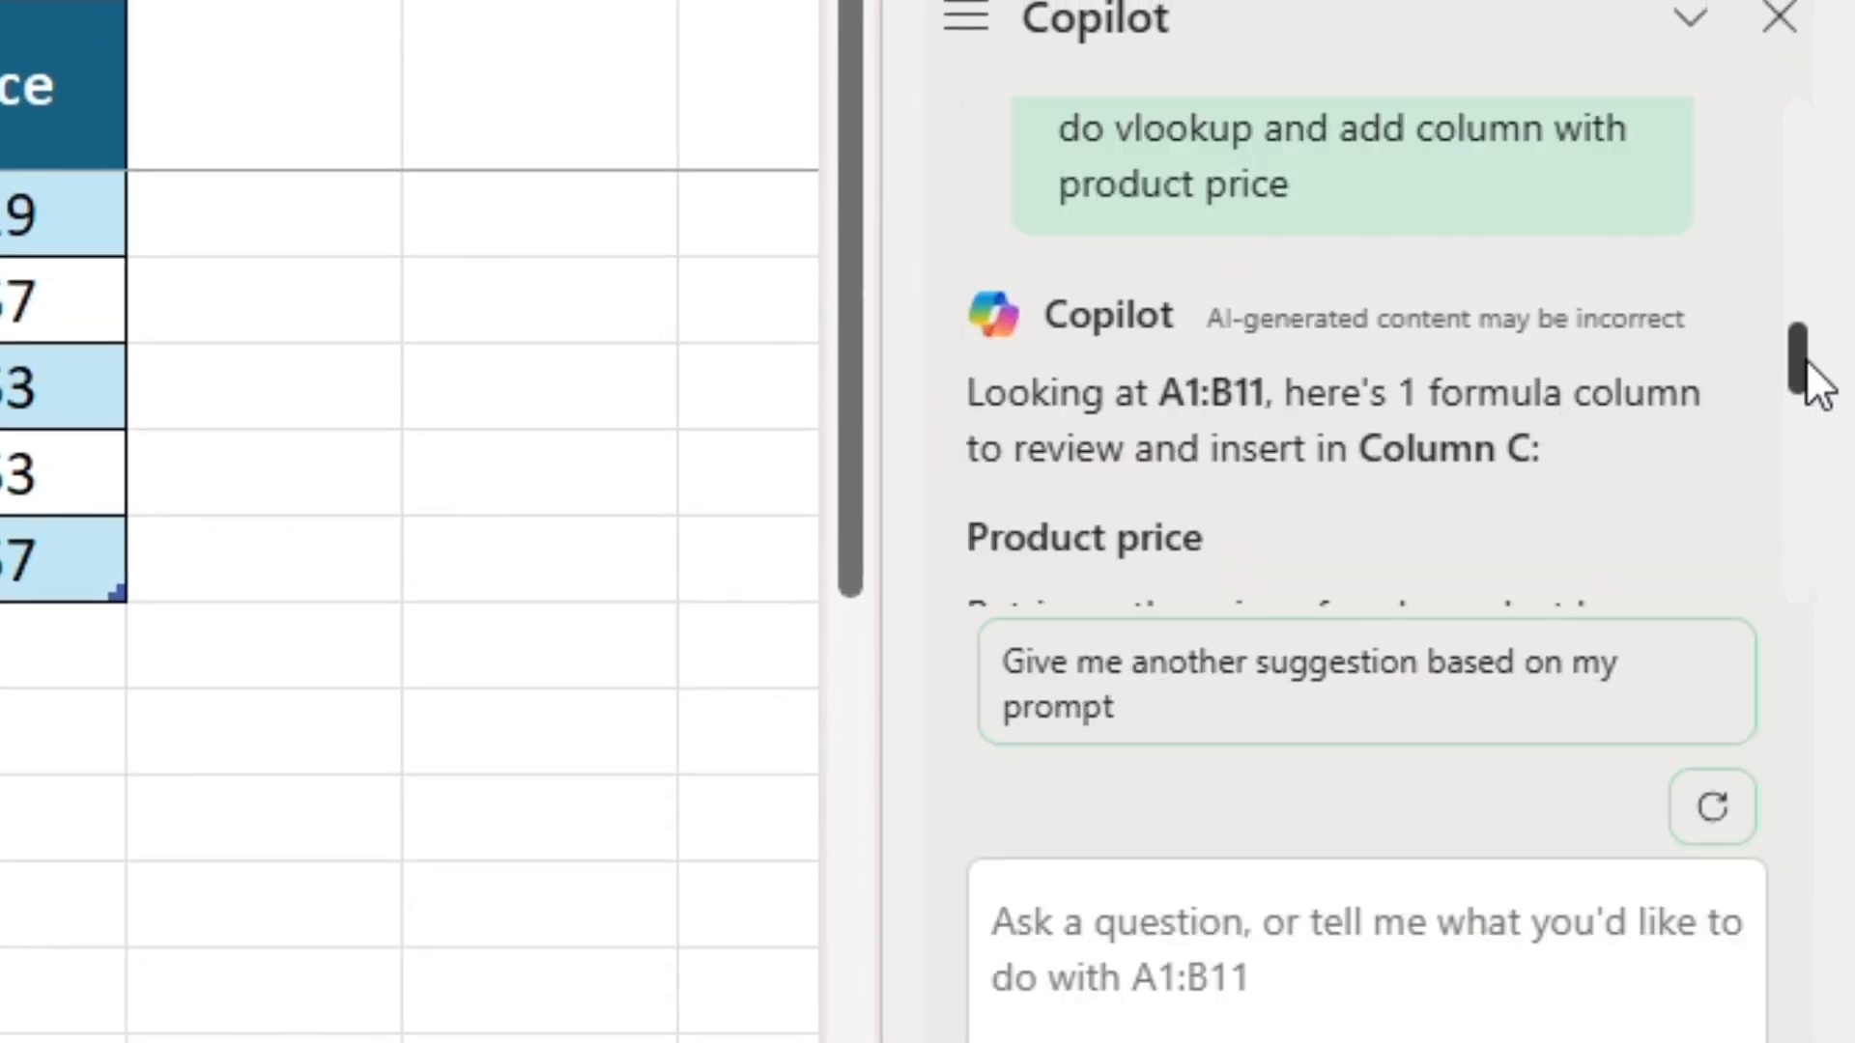
pyautogui.moveTo(1805, 364); pyautogui.dragTo(1795, 490)
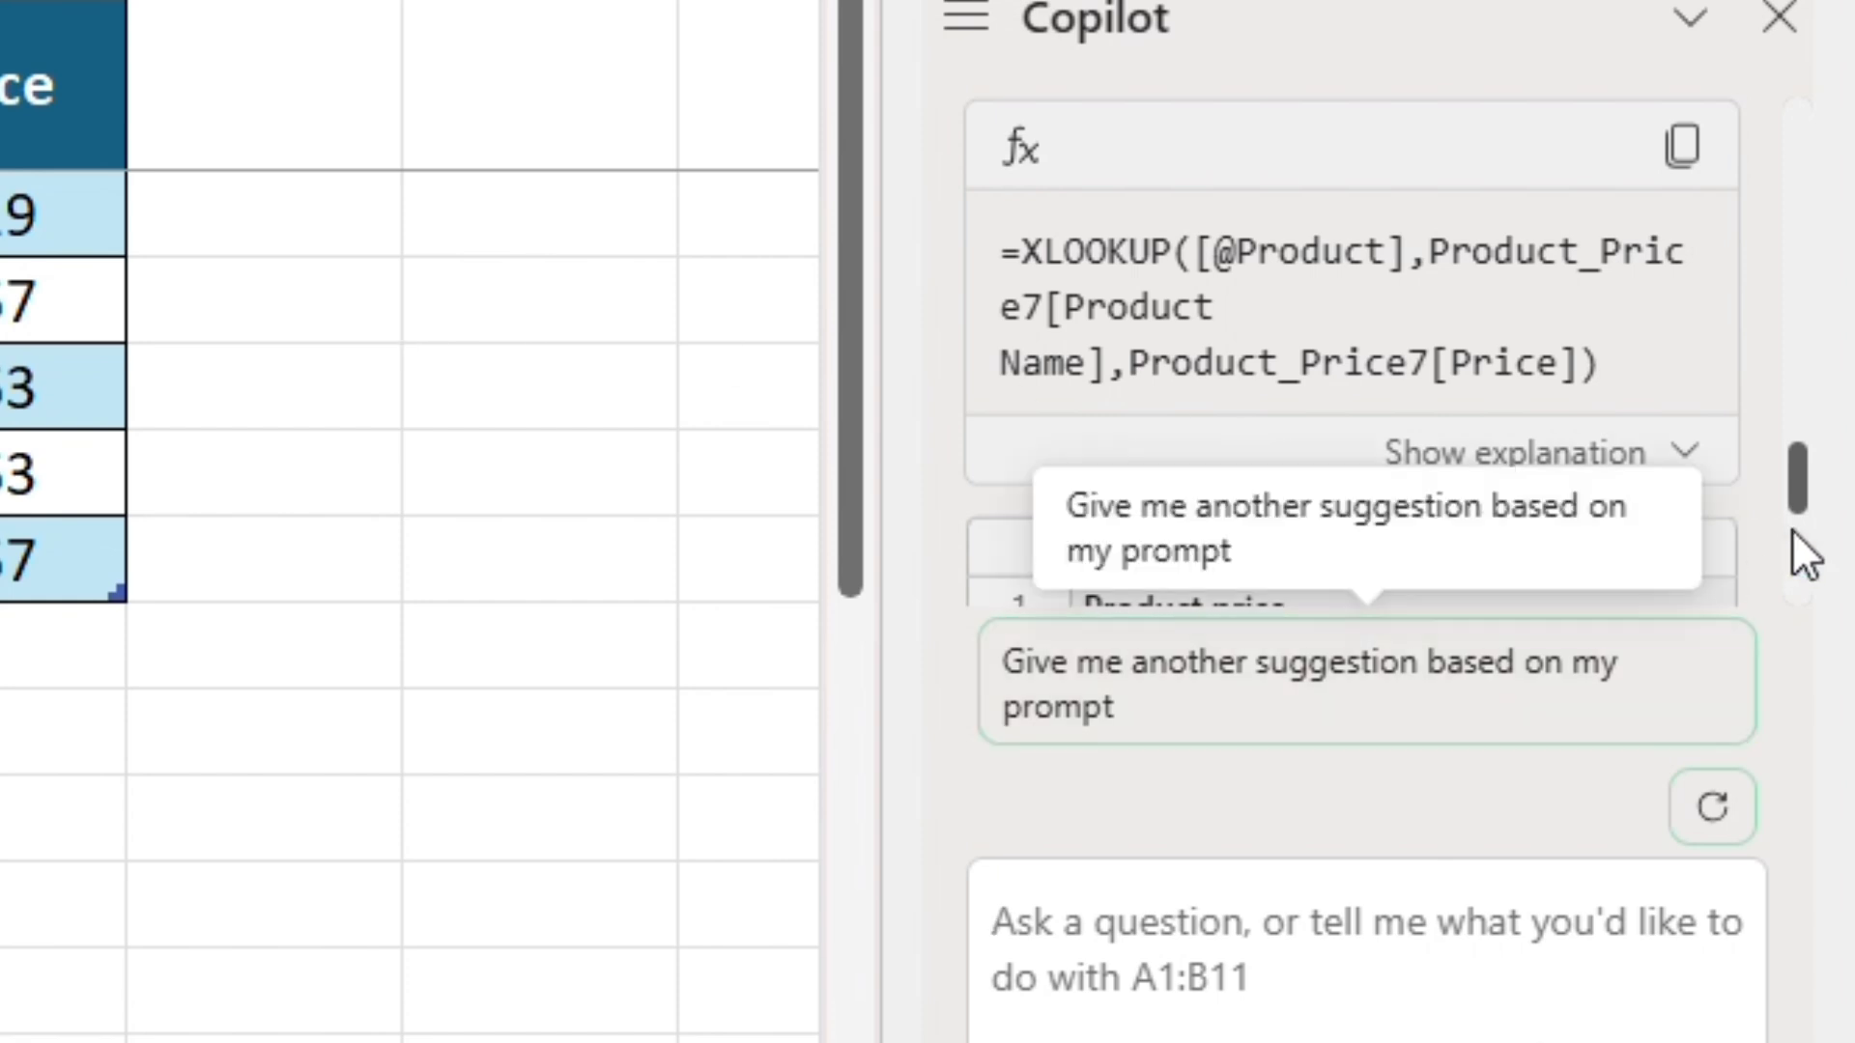
pyautogui.moveTo(1800, 492)
pyautogui.mouseDown()
pyautogui.moveTo(1790, 580)
pyautogui.moveTo(1792, 529)
pyautogui.mouseUp()
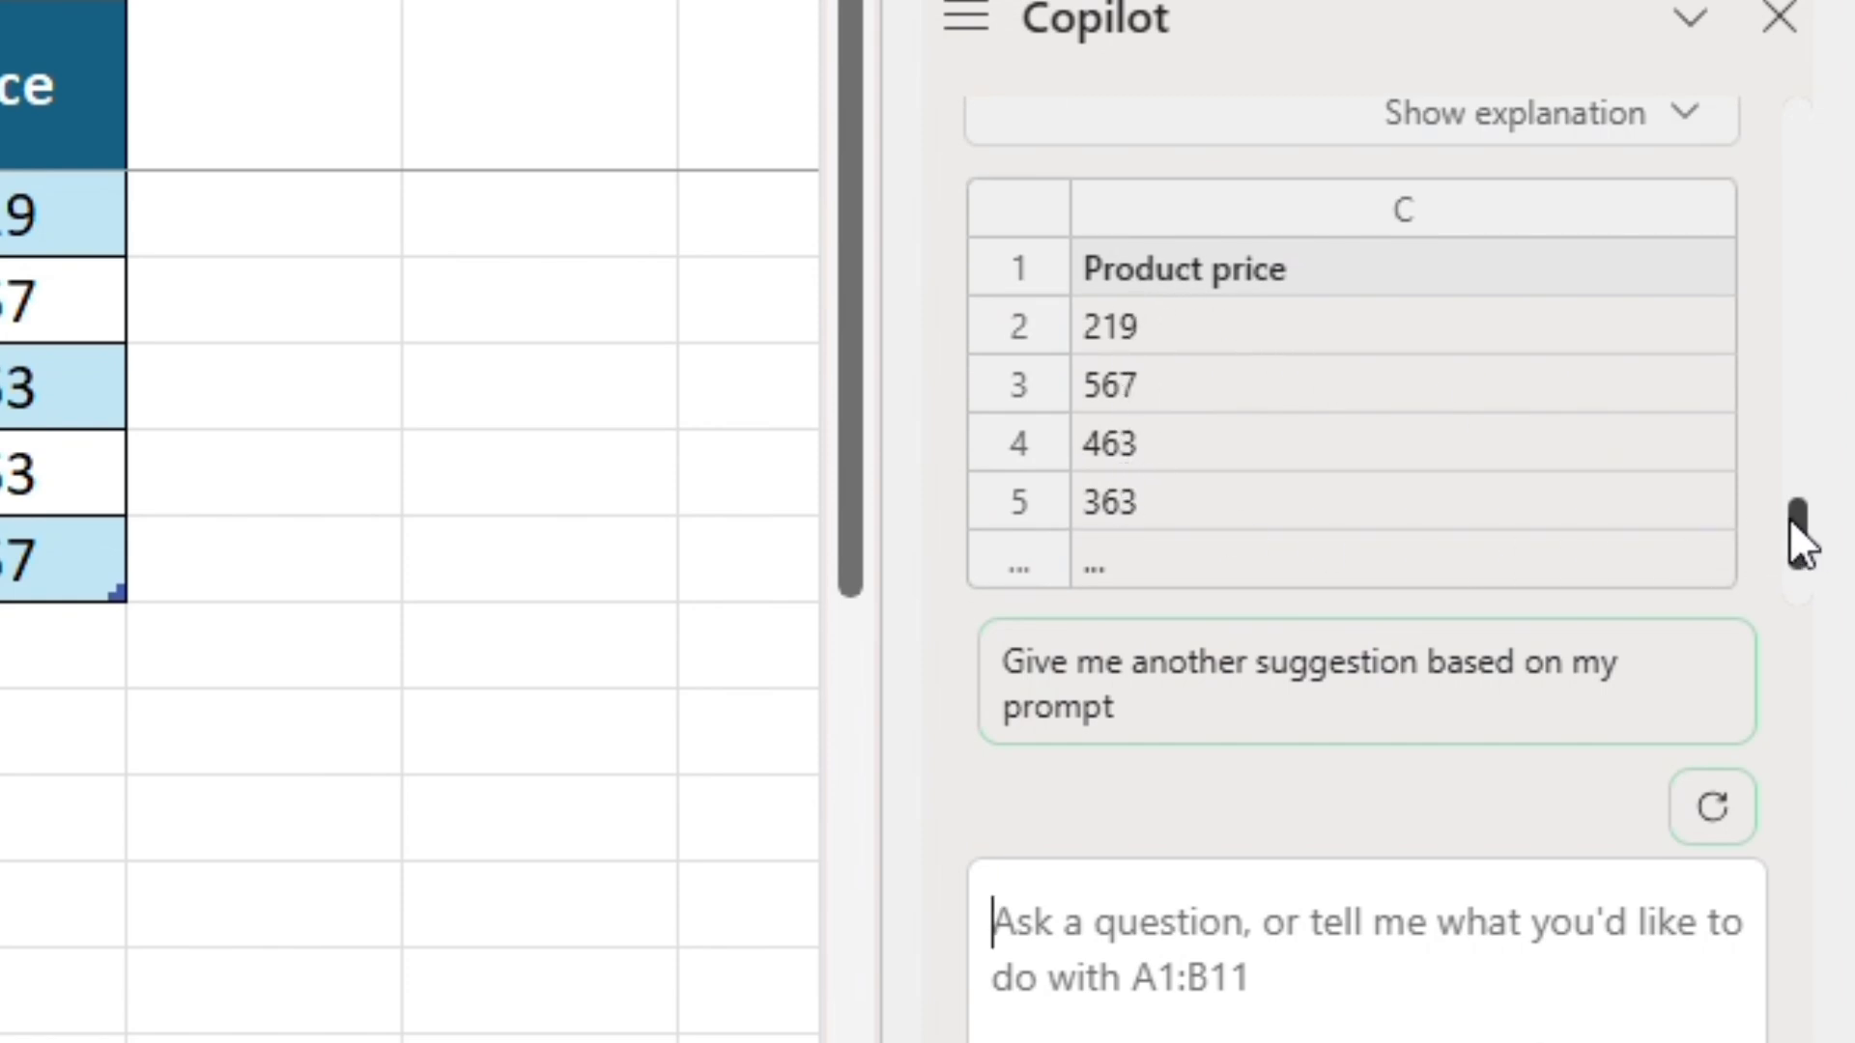
pyautogui.moveTo(1800, 539); pyautogui.dragTo(1797, 570)
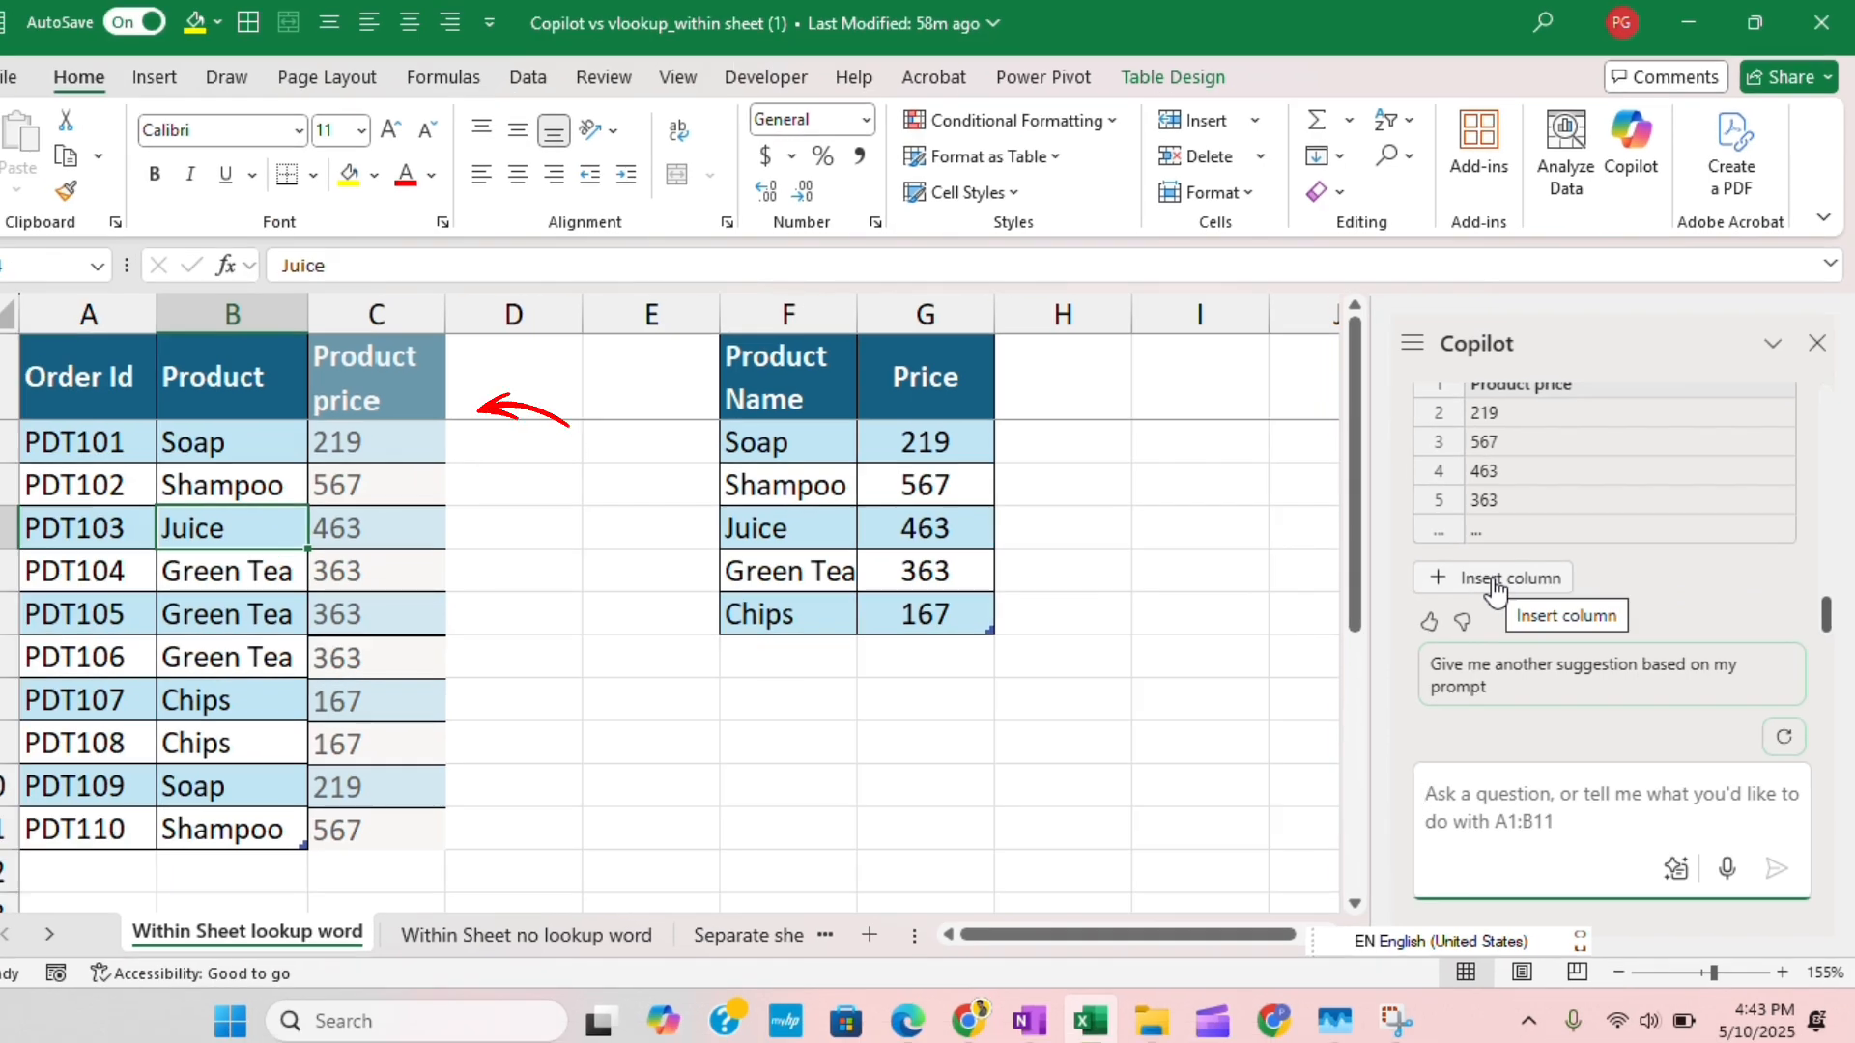
pyautogui.click(1494, 580)
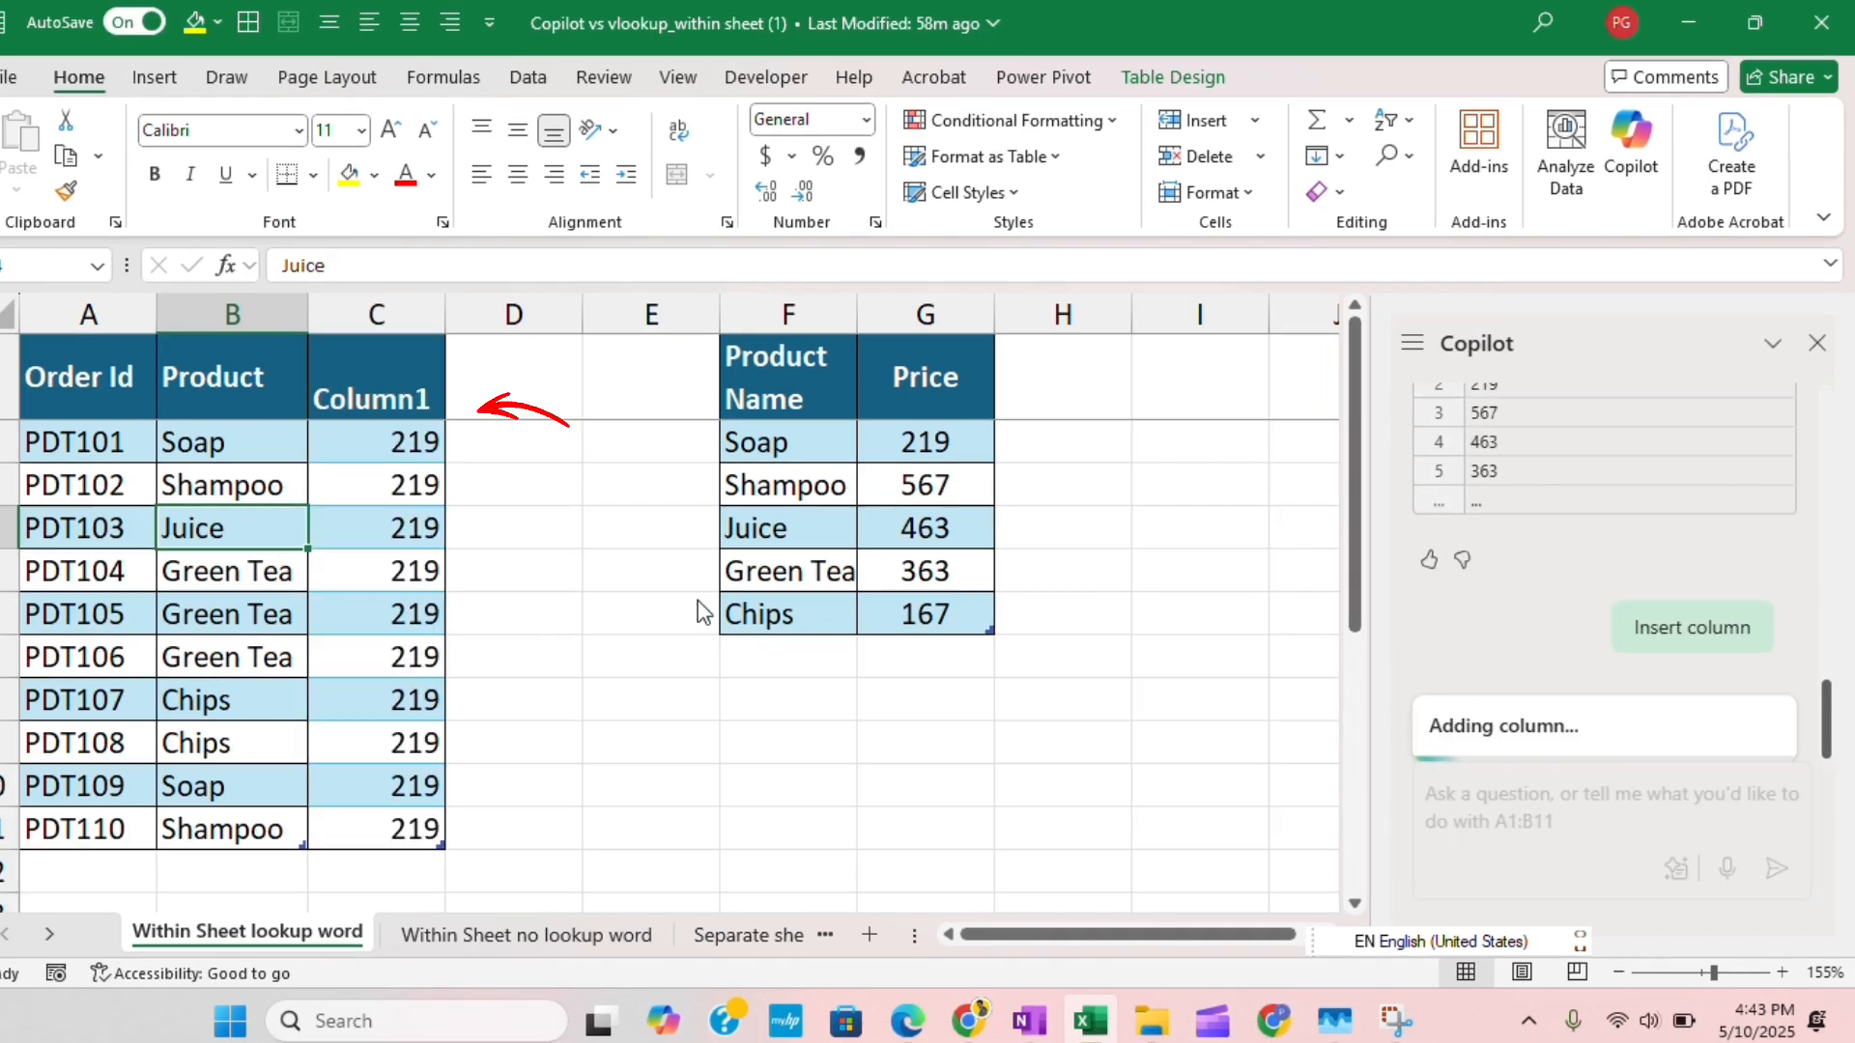
pyautogui.click(365, 434)
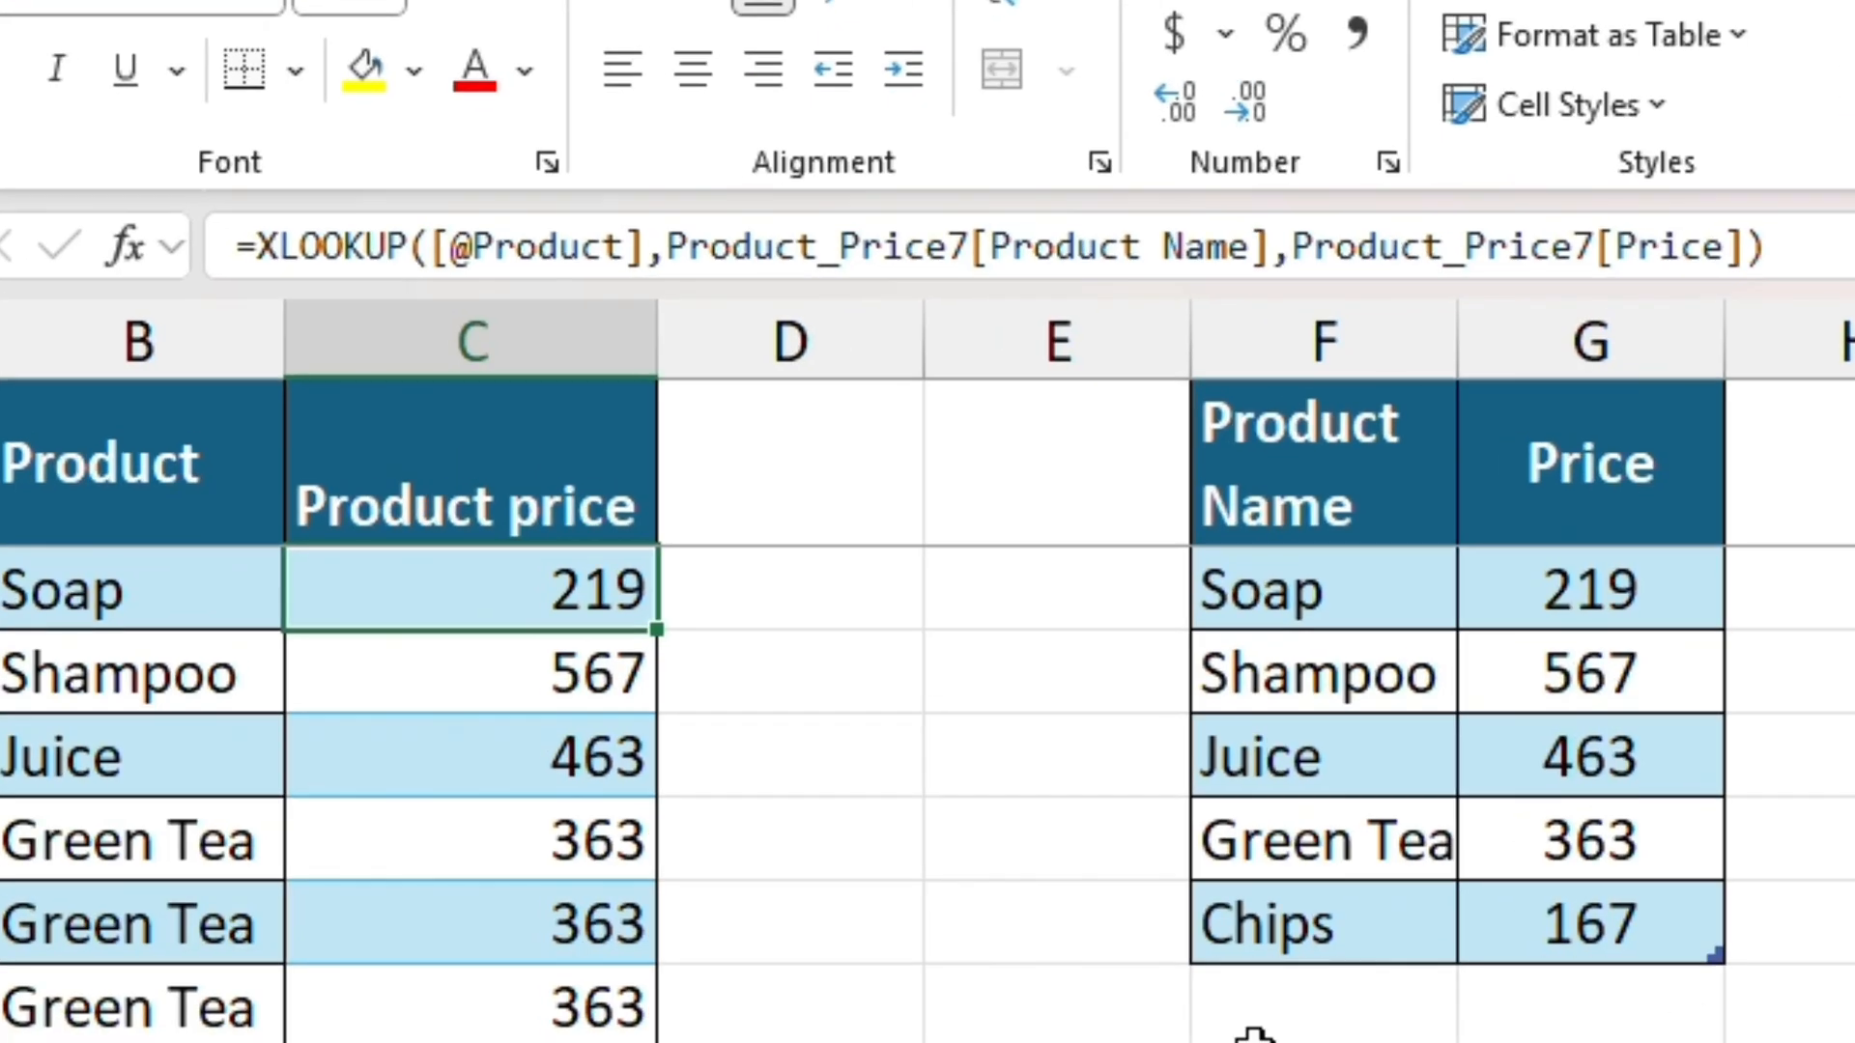
pyautogui.click(530, 755)
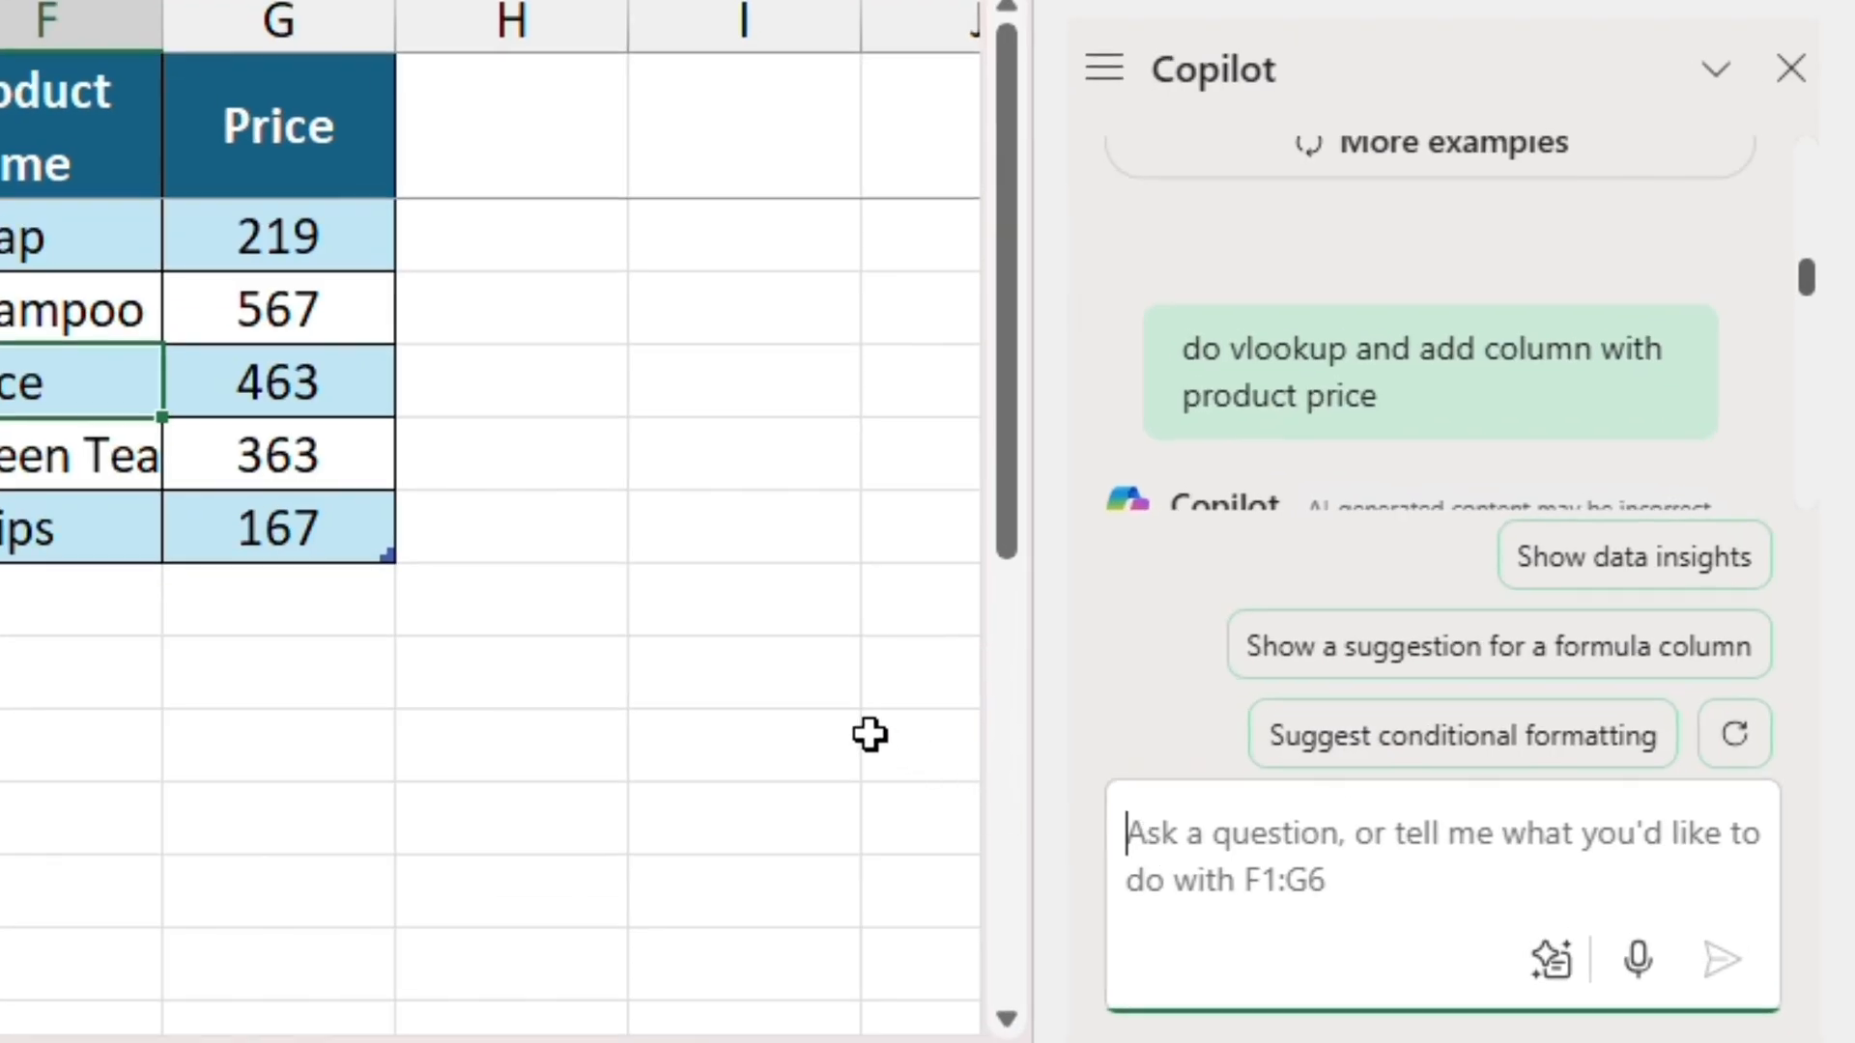
# On the Within Sheet no lookup word sheet, ask Copilot to "add column with product price" with the order table selected.
pyautogui.write('add column with product price')
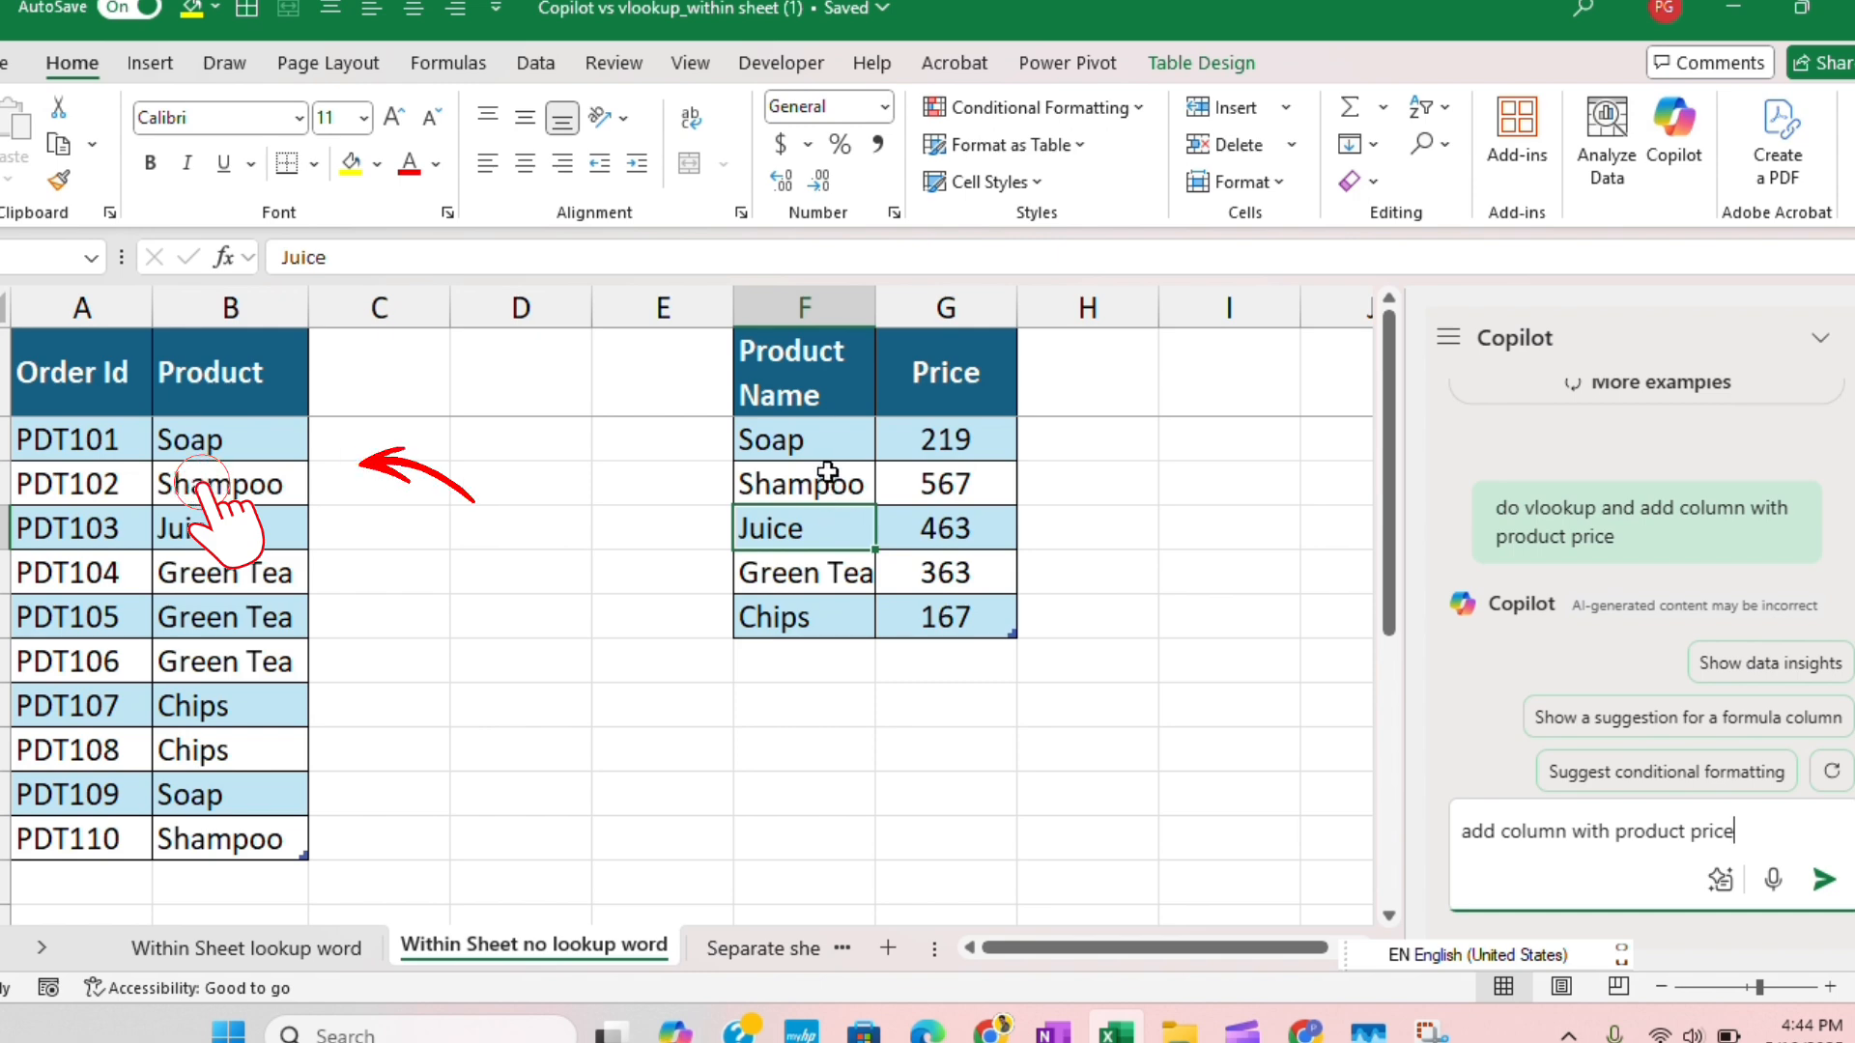
pyautogui.click(262, 512)
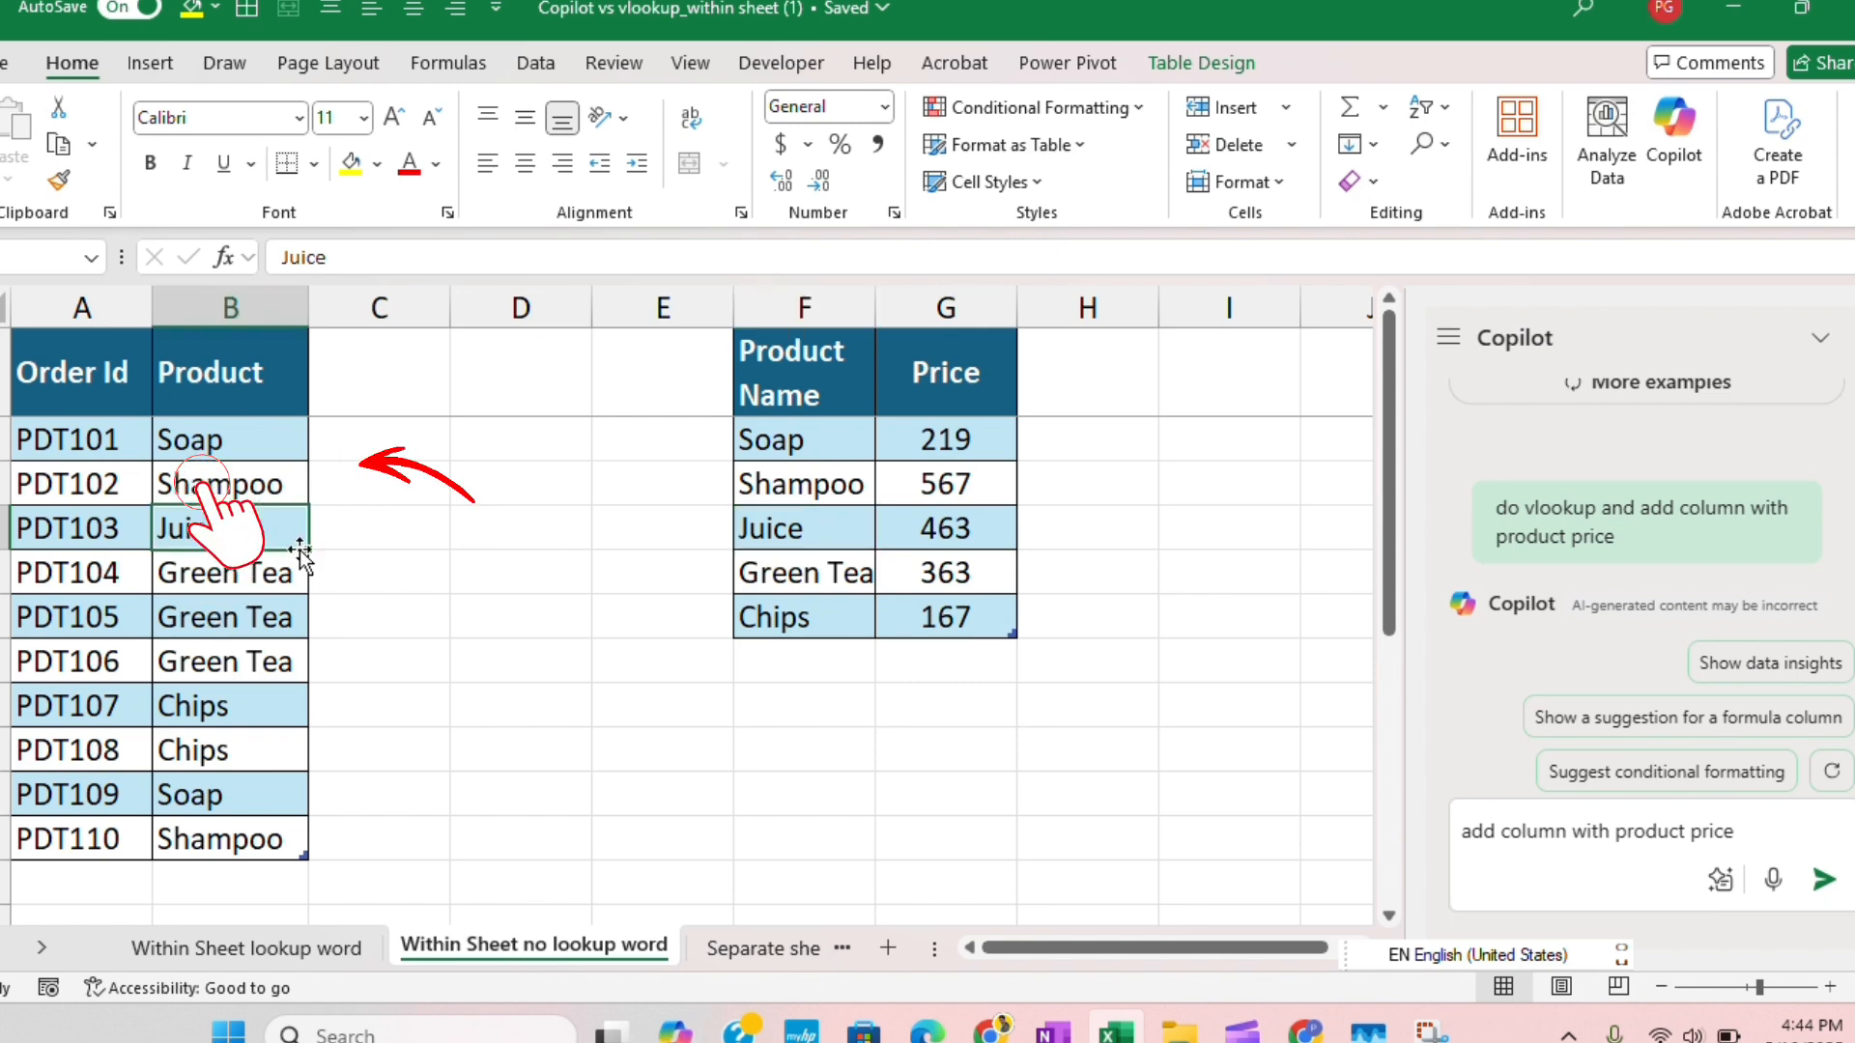
pyautogui.click(258, 483)
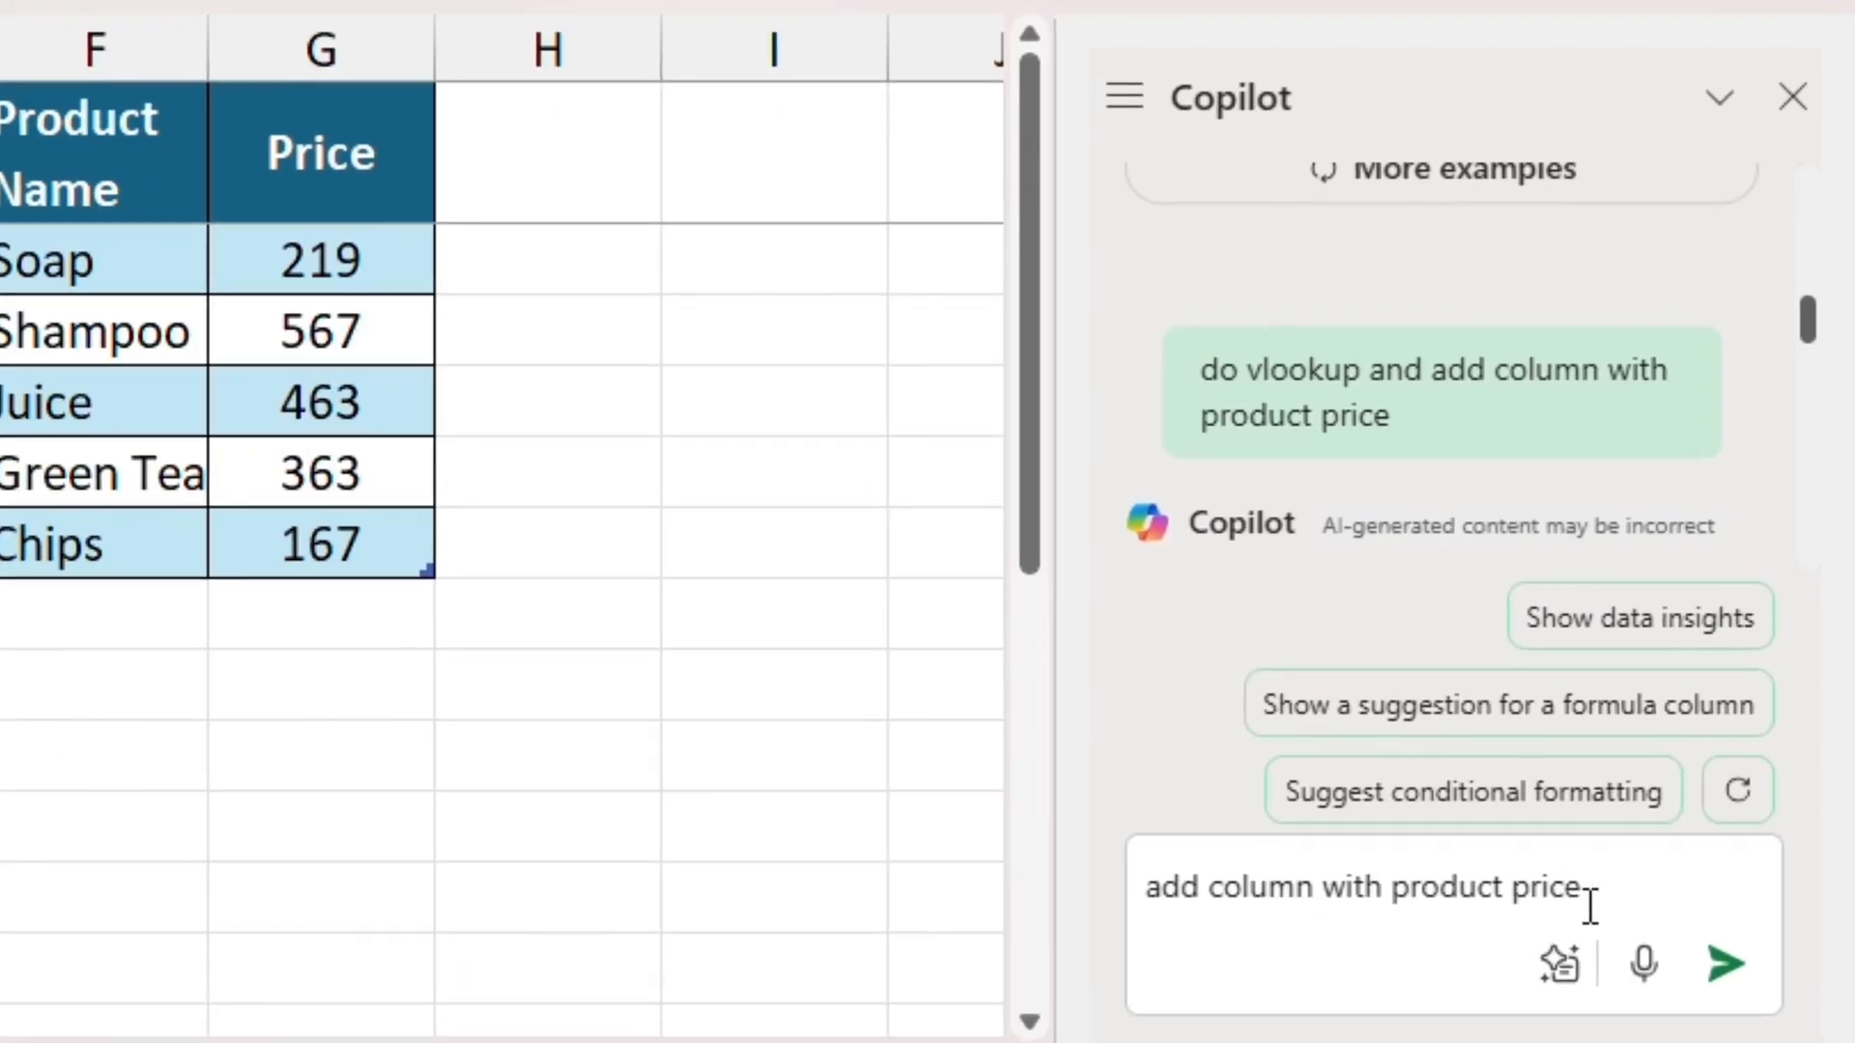
pyautogui.click(1632, 886)
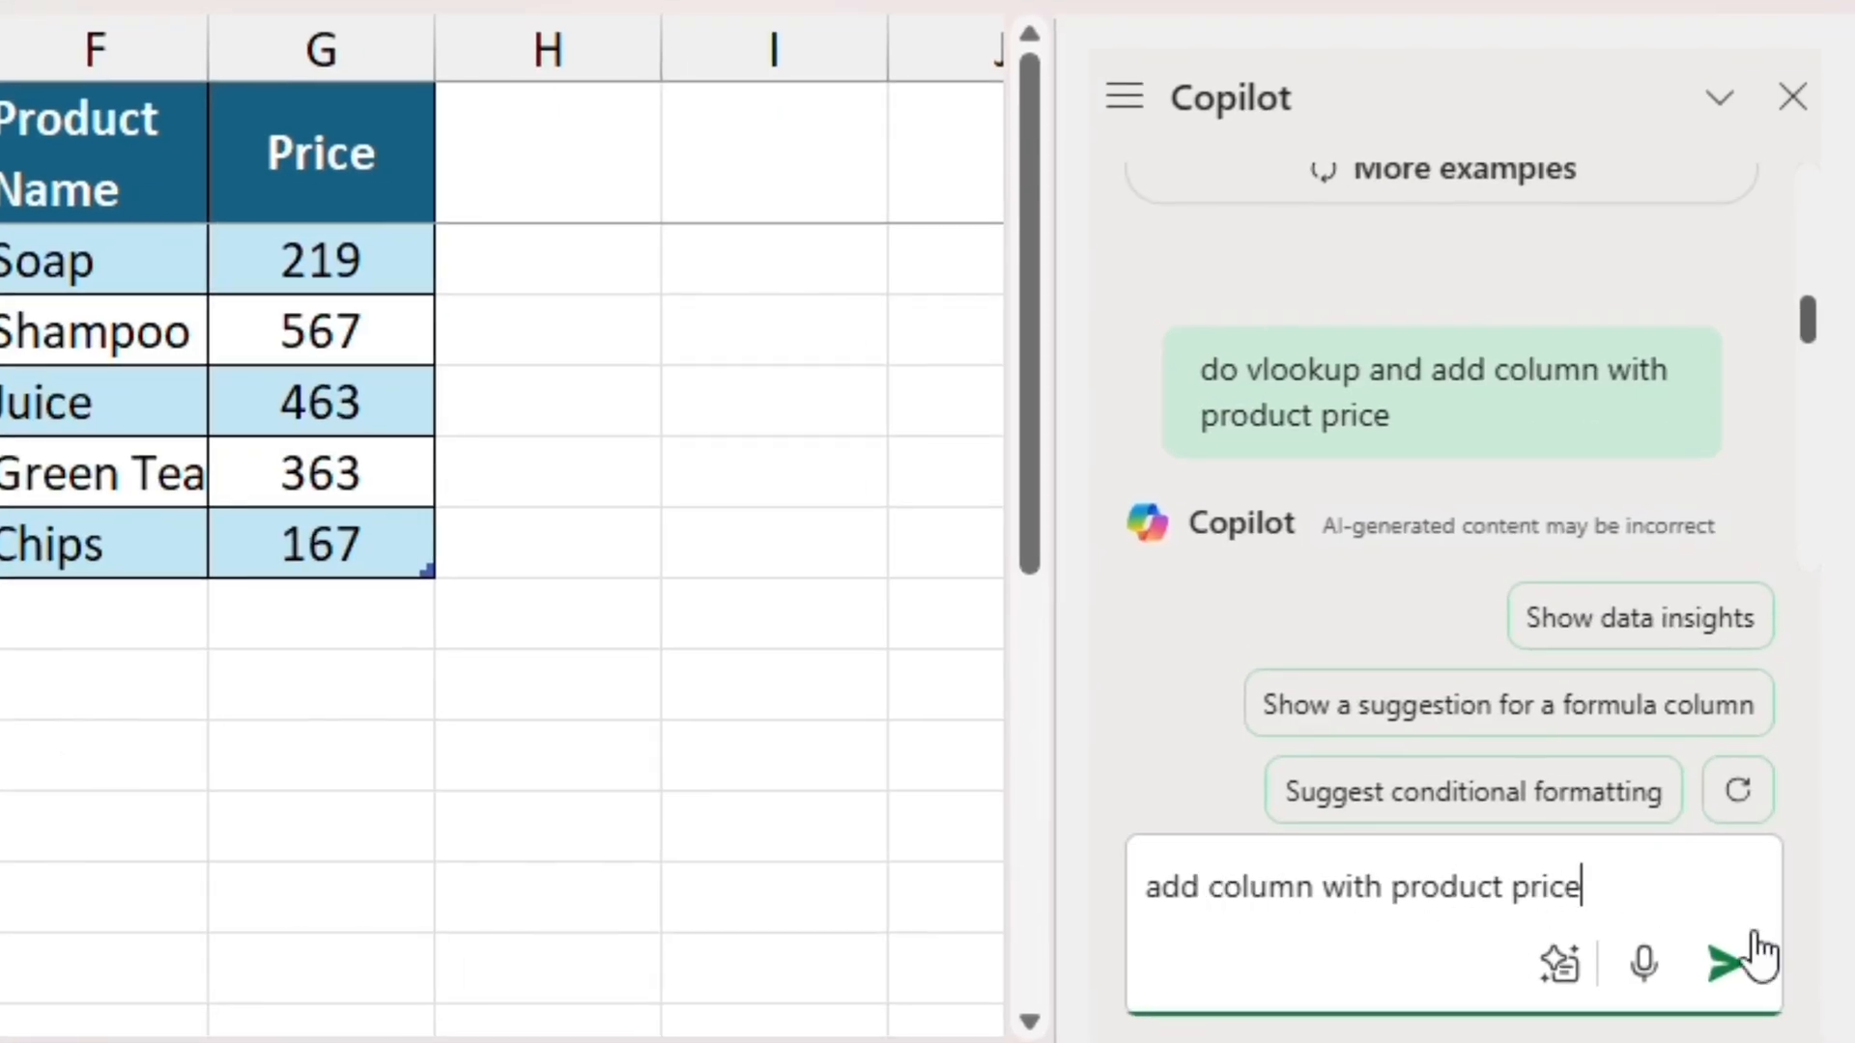
pyautogui.click(1728, 963)
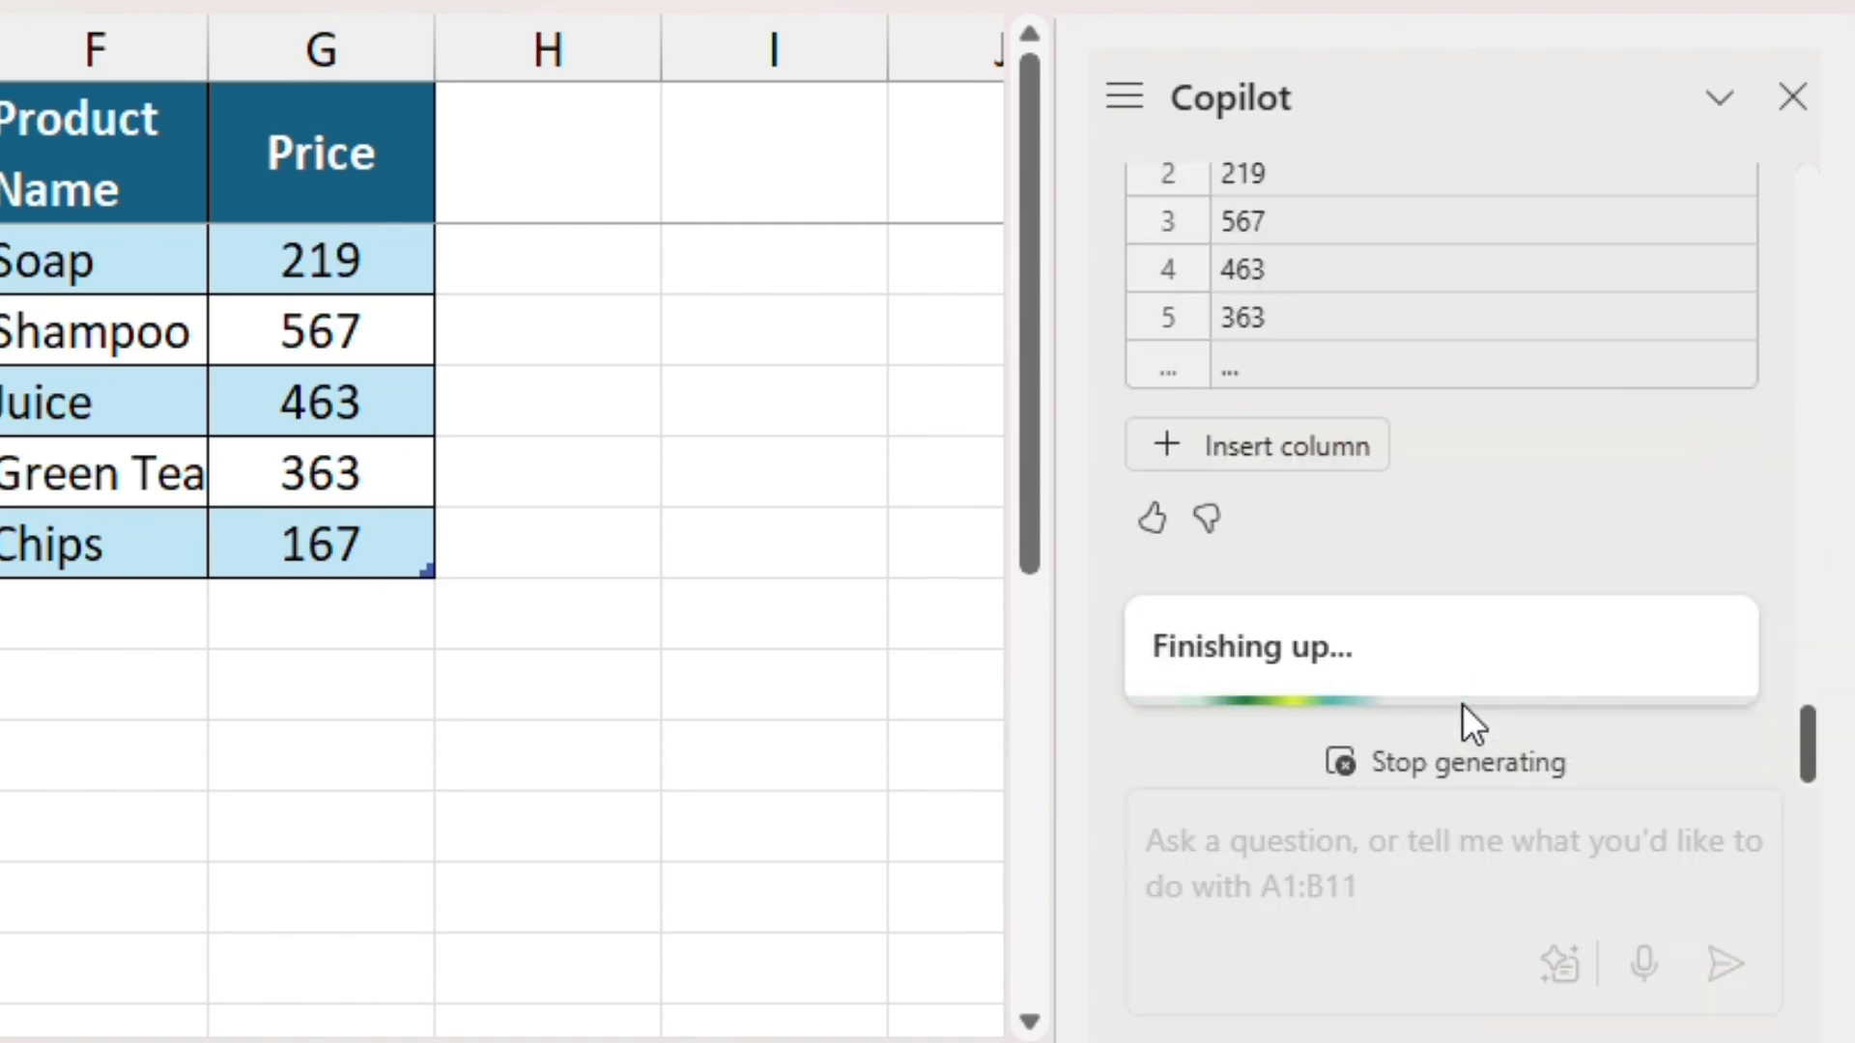
# Review the suggested formula and insert the Product price column into the order table on the Within Sheet no lookup word sheet.
pyautogui.moveTo(1806, 733); pyautogui.dragTo(1813, 535)
pyautogui.scroll(-5, 1813, 548)
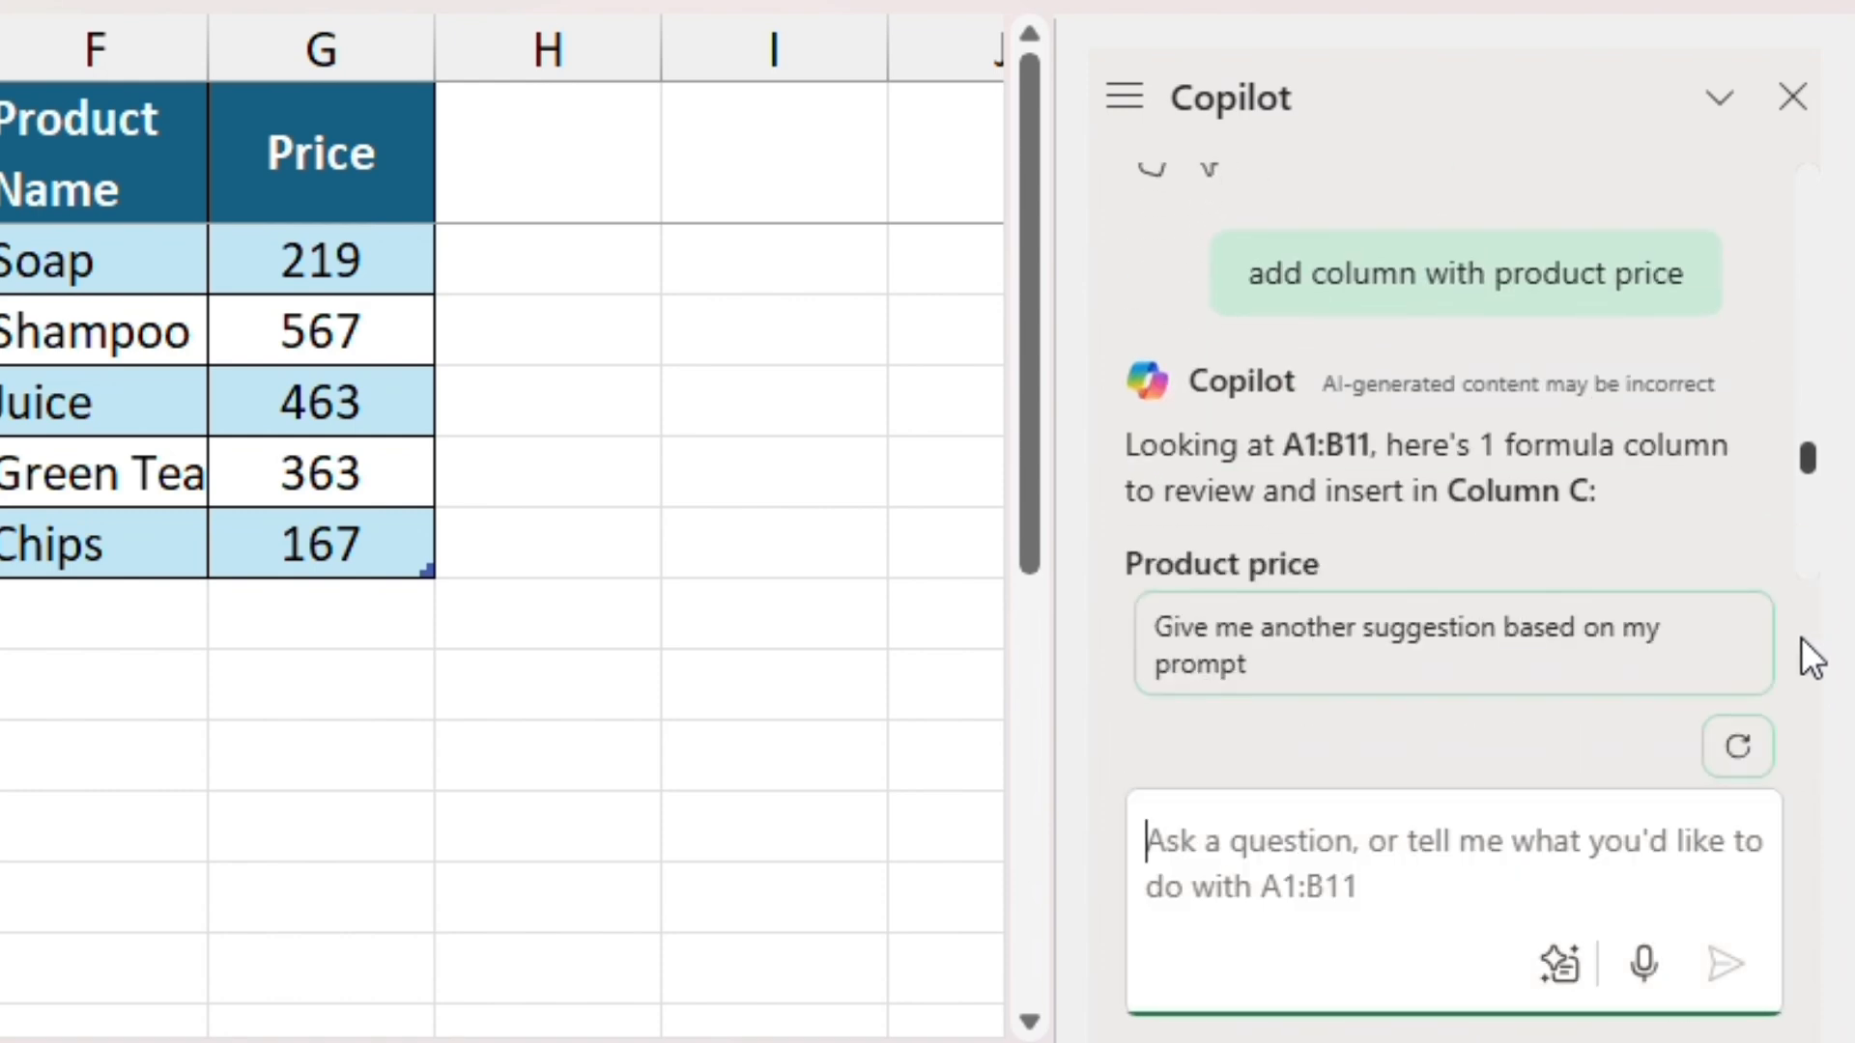
pyautogui.scroll(2, 1797, 616)
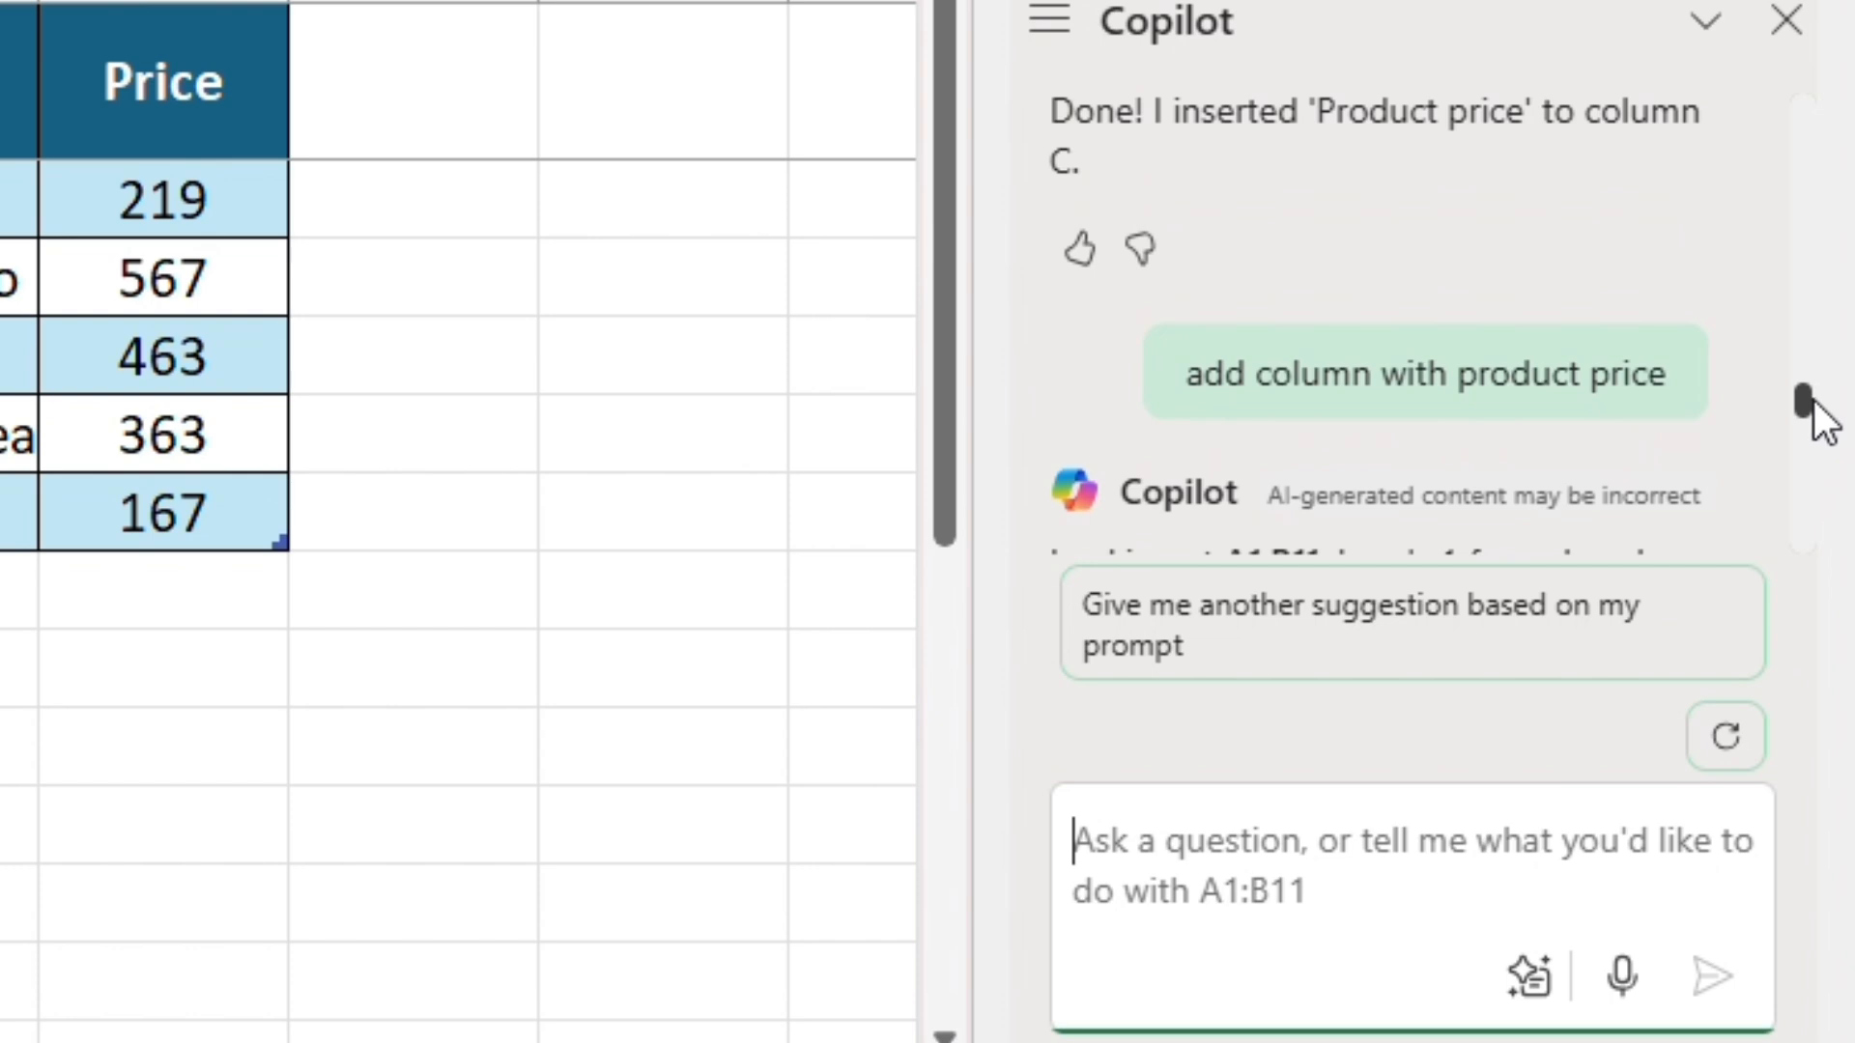
pyautogui.moveTo(1813, 404); pyautogui.dragTo(1806, 470)
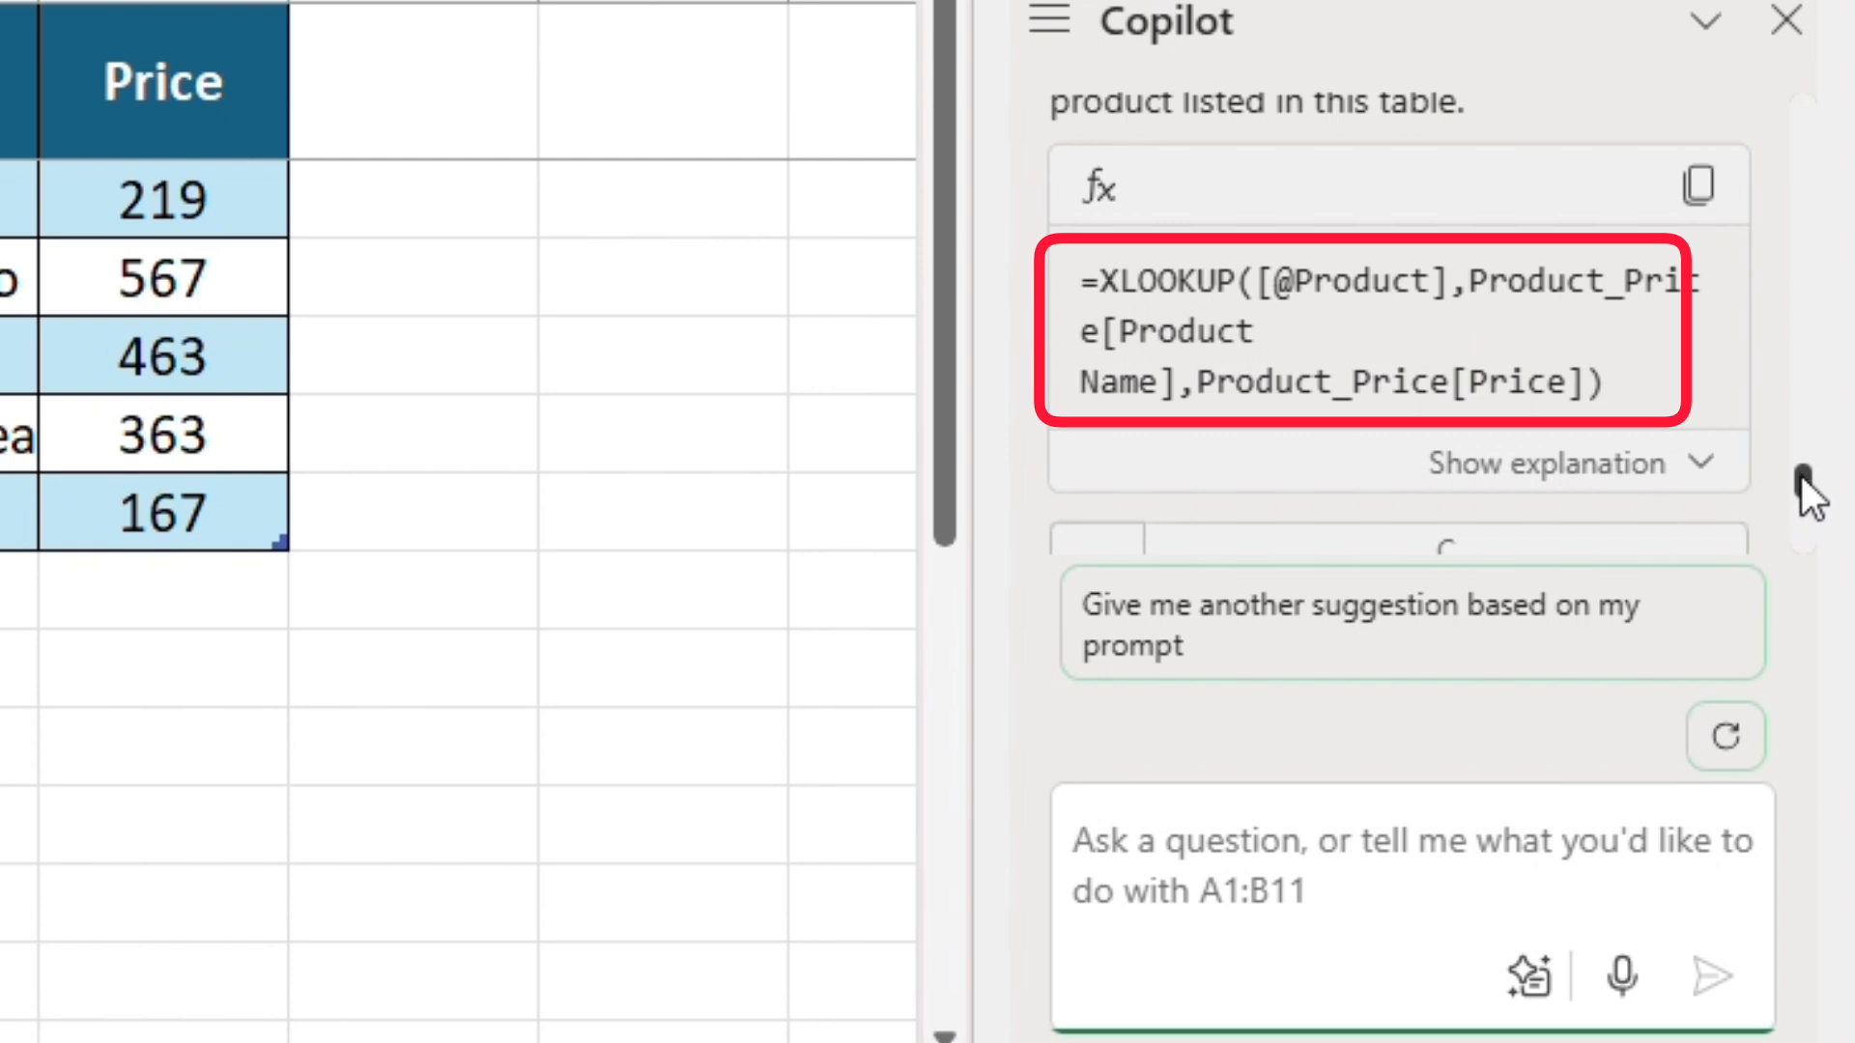
pyautogui.moveTo(1807, 483); pyautogui.dragTo(1806, 534)
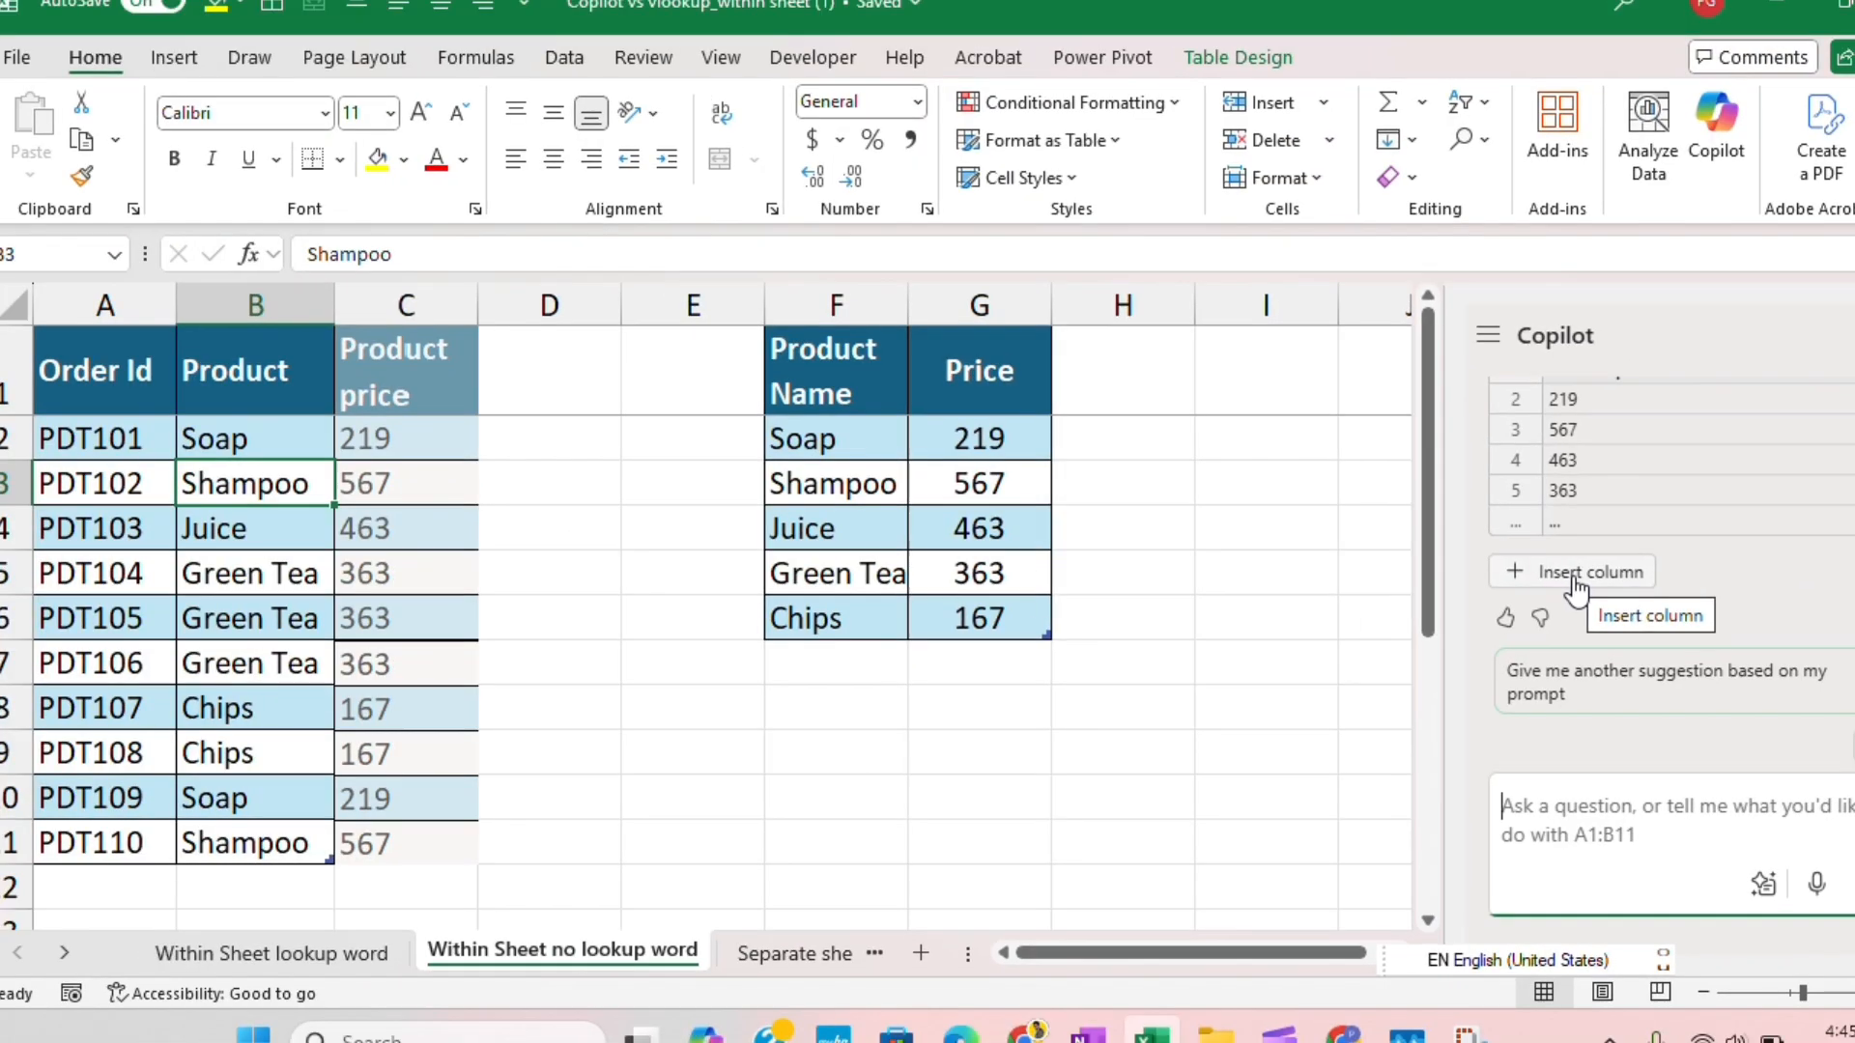
pyautogui.click(1198, 443)
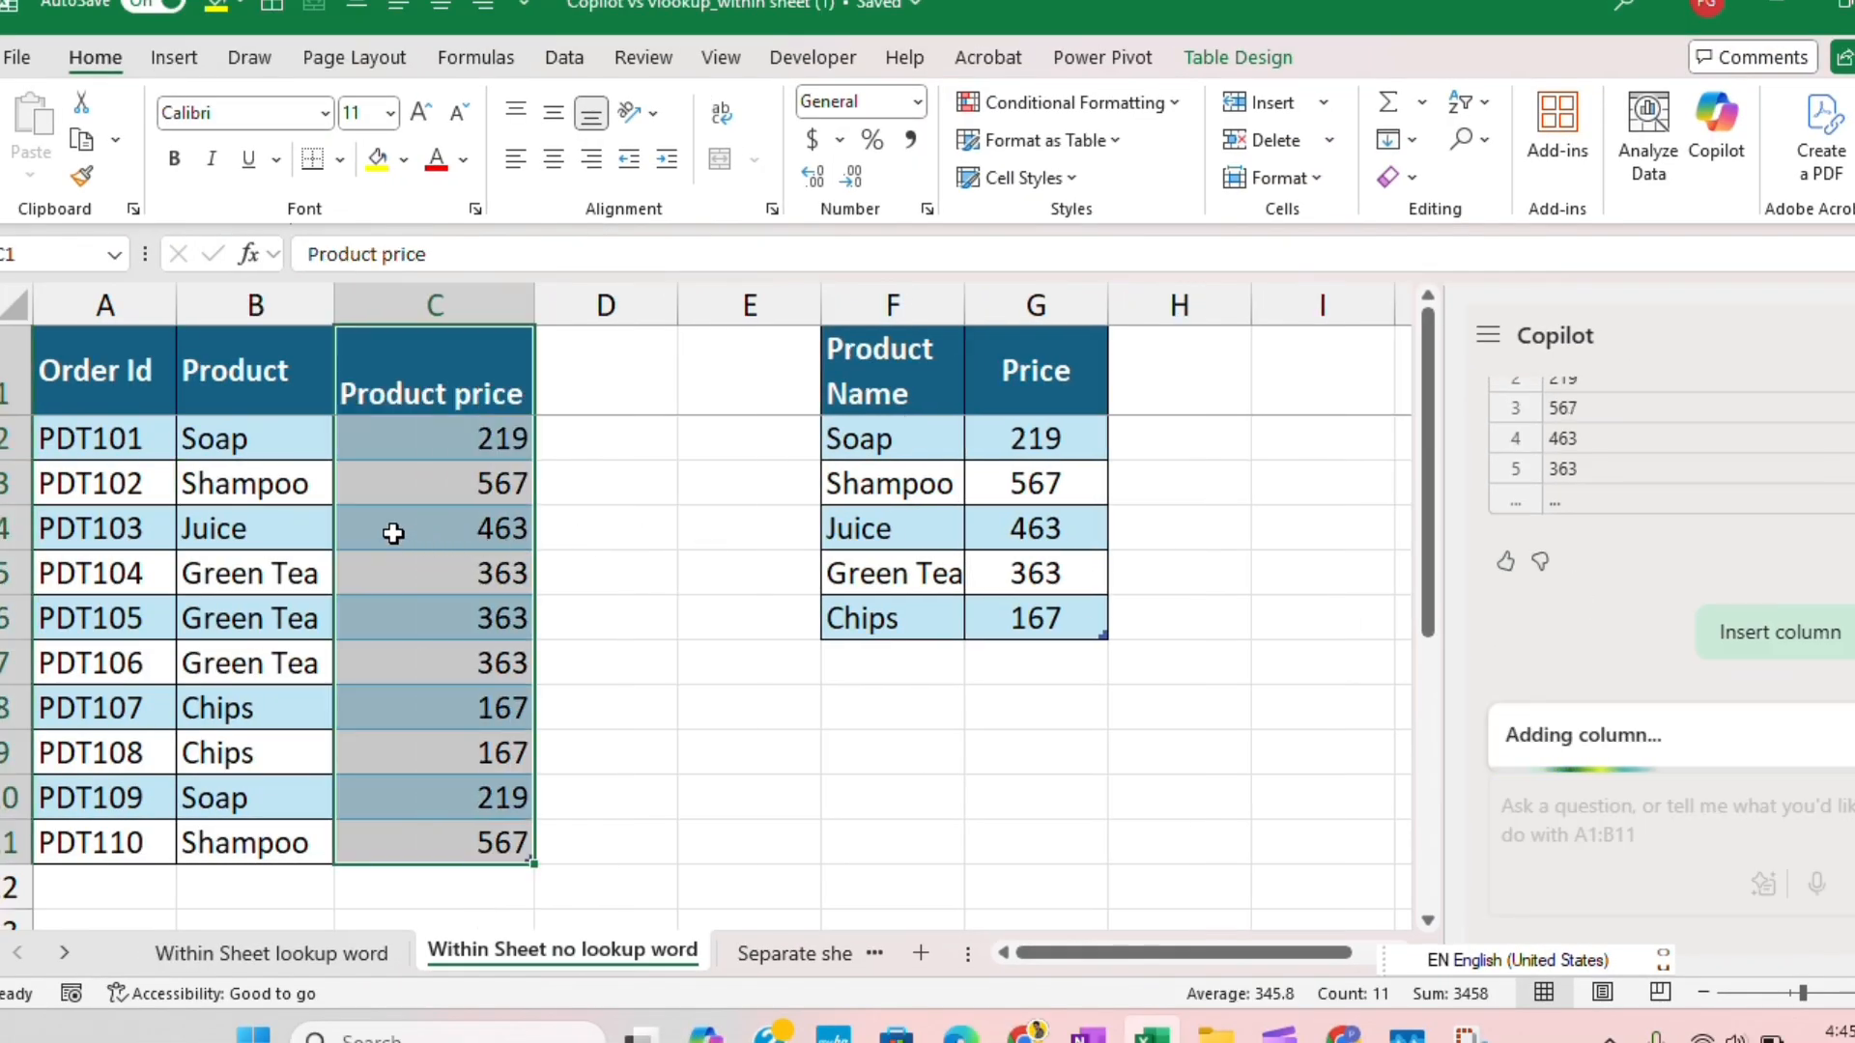
pyautogui.click(470, 430)
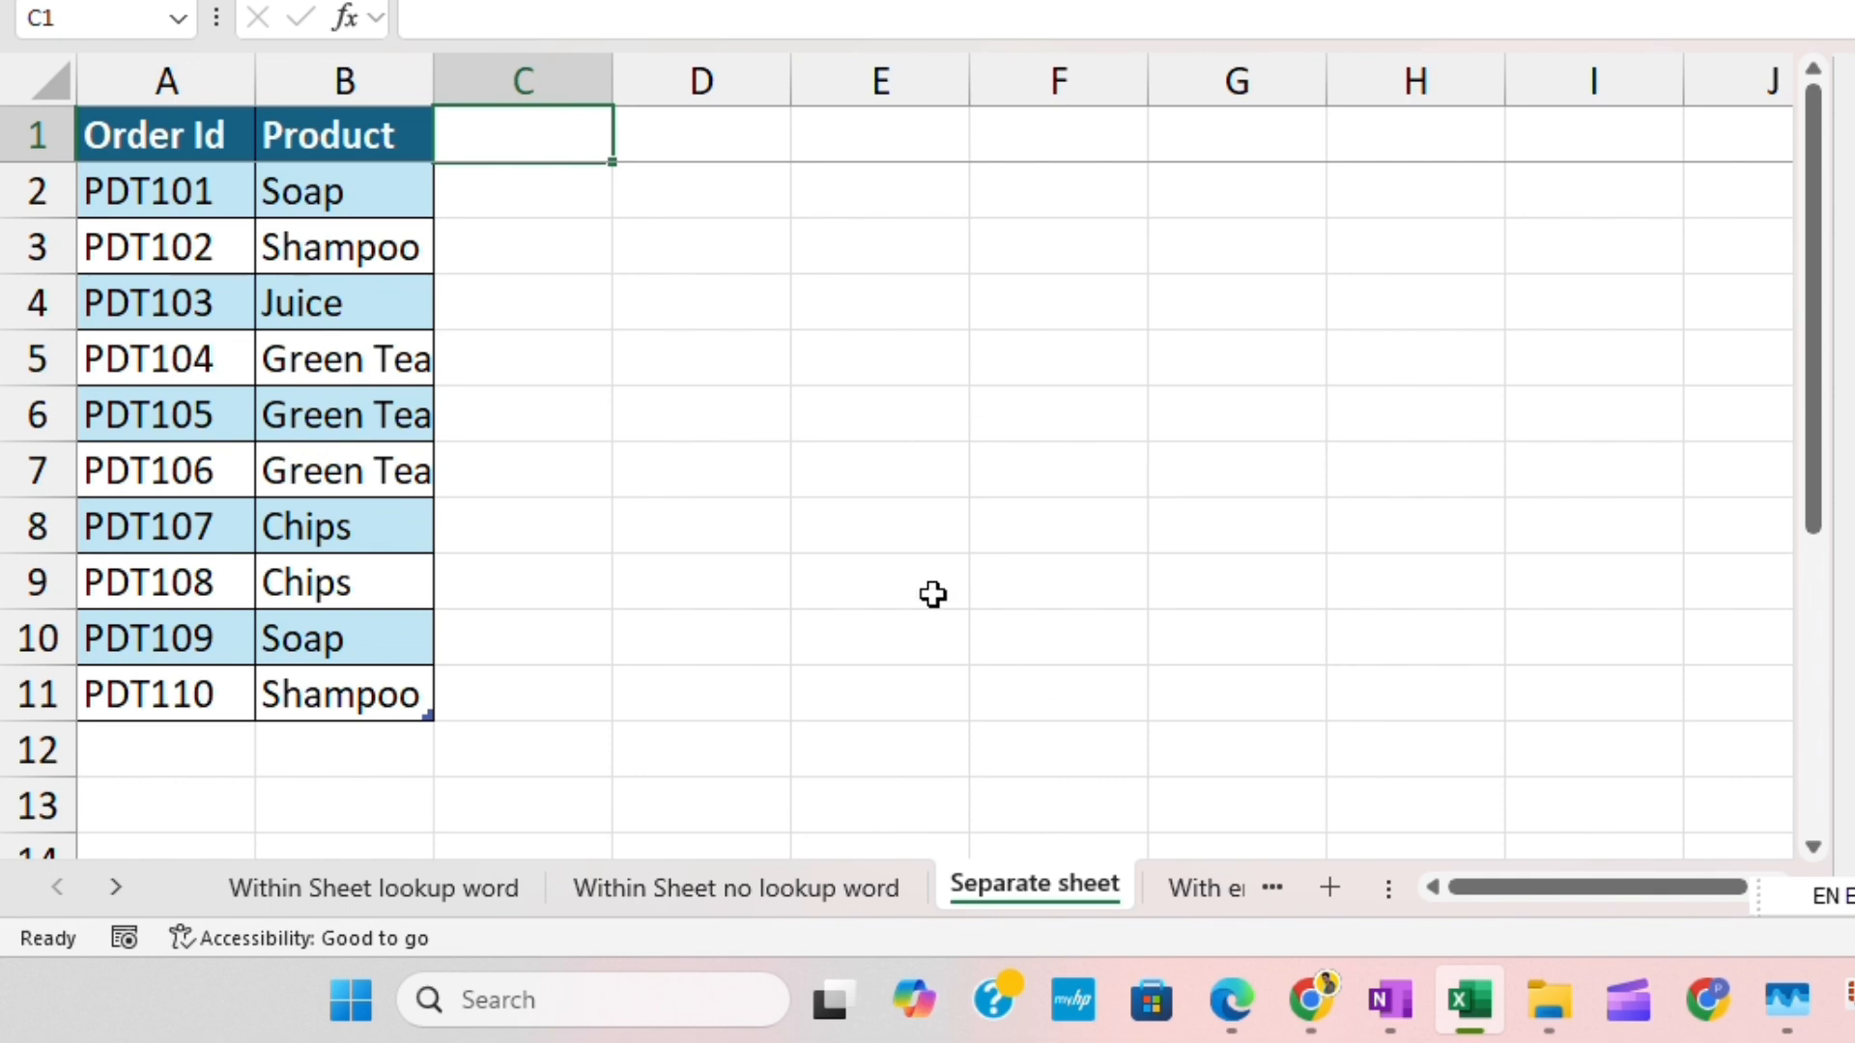
# On the Separate sheet, select a cell in the order table and ask Copilot to "add column with product price".
pyautogui.click(701, 894)
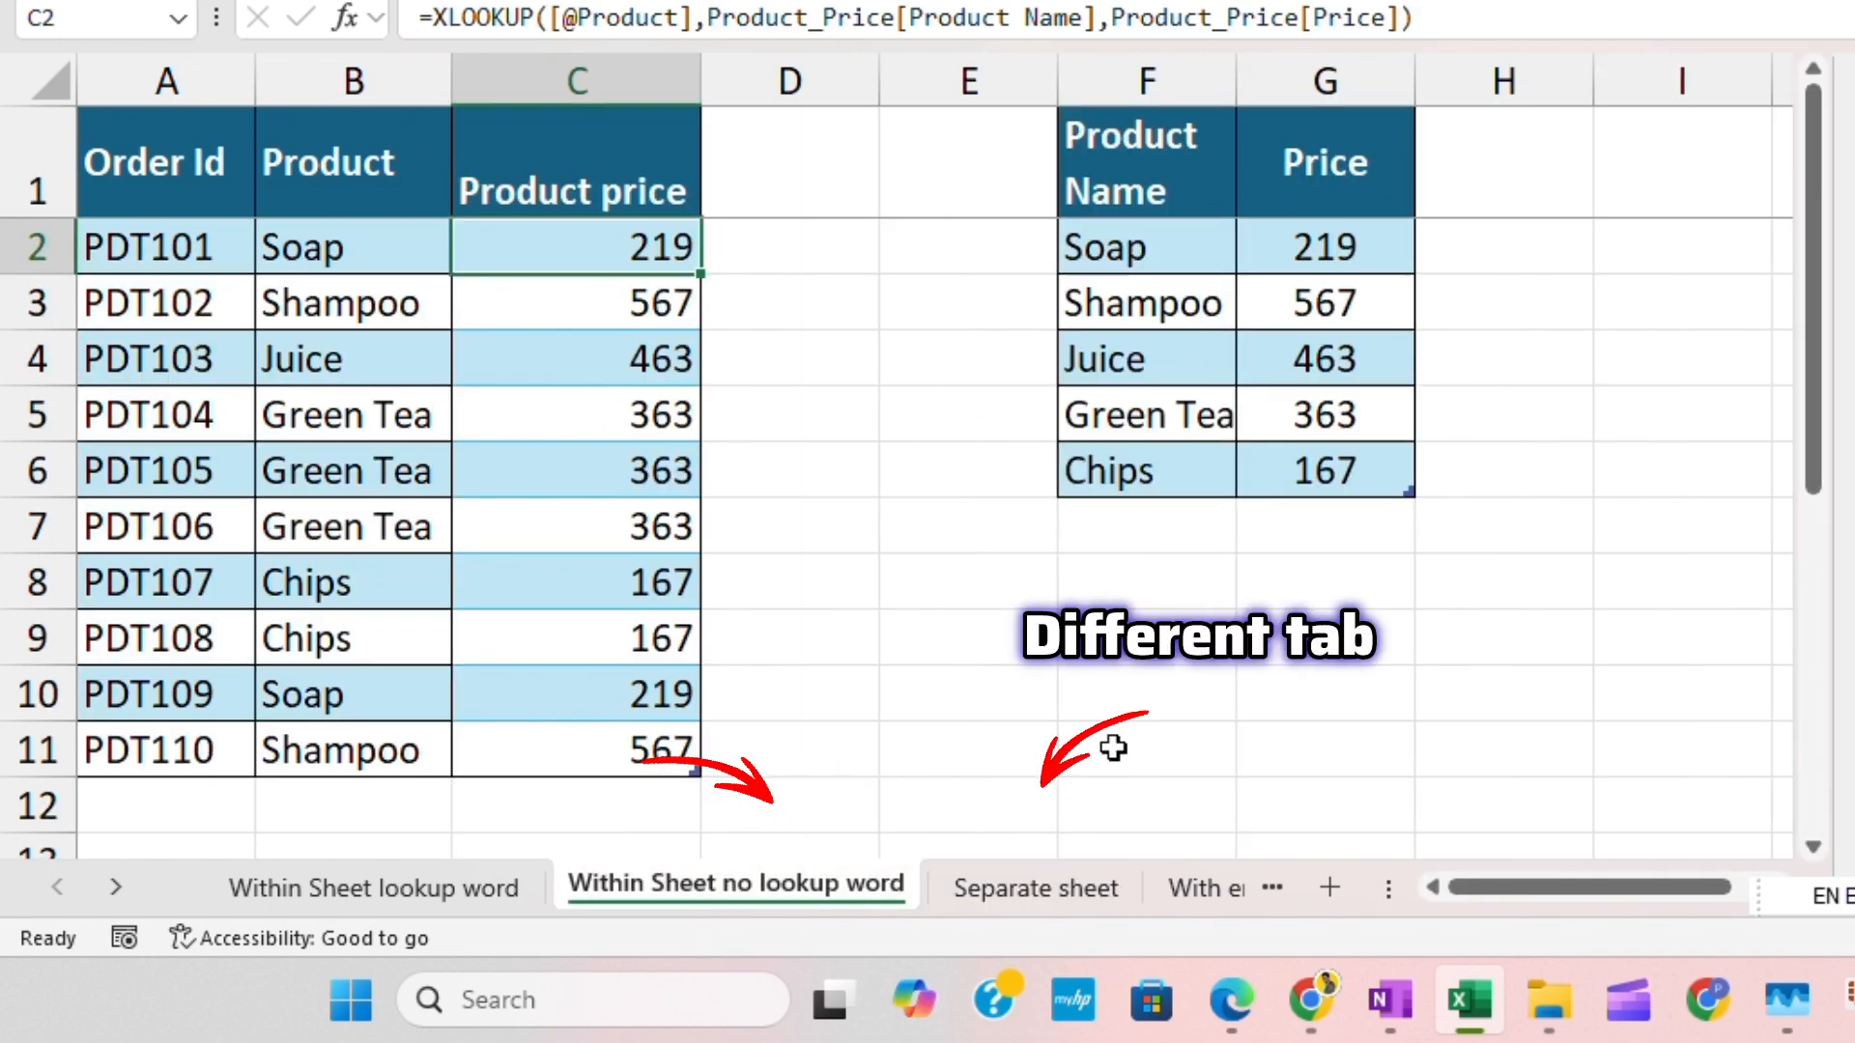
pyautogui.click(1016, 891)
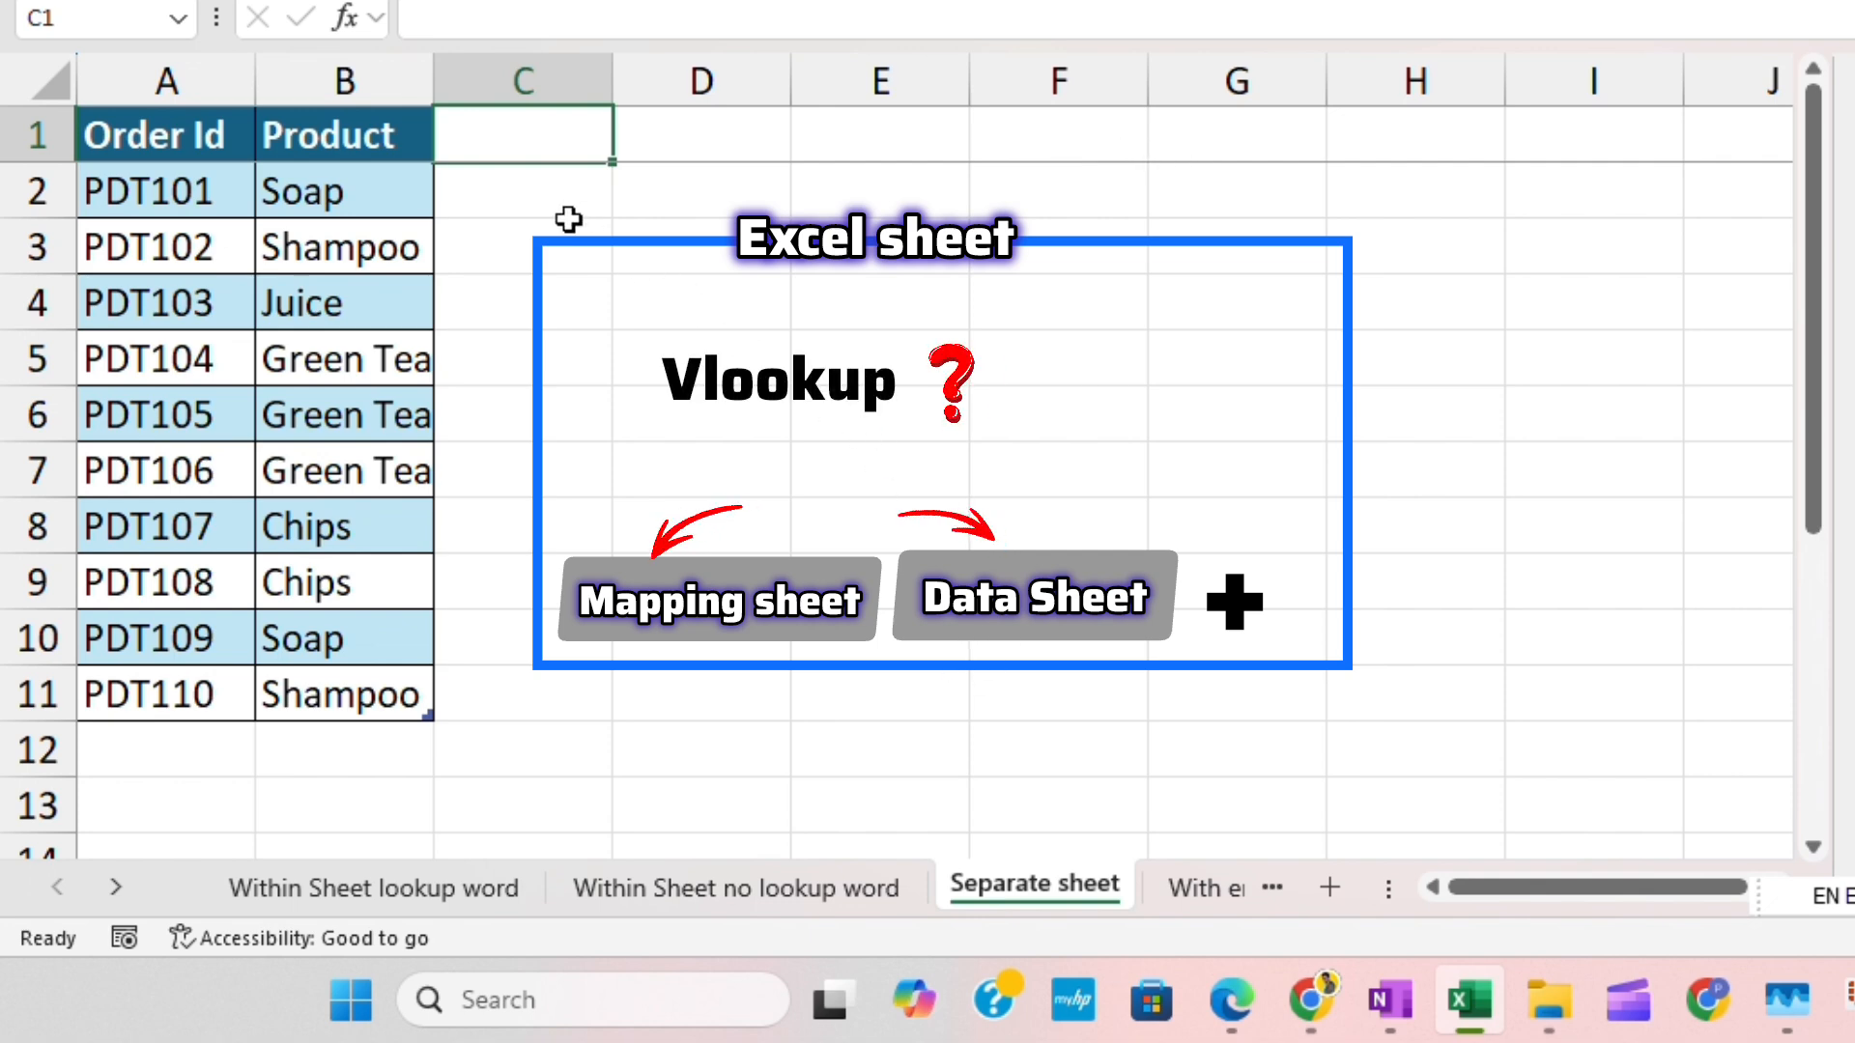
pyautogui.click(390, 354)
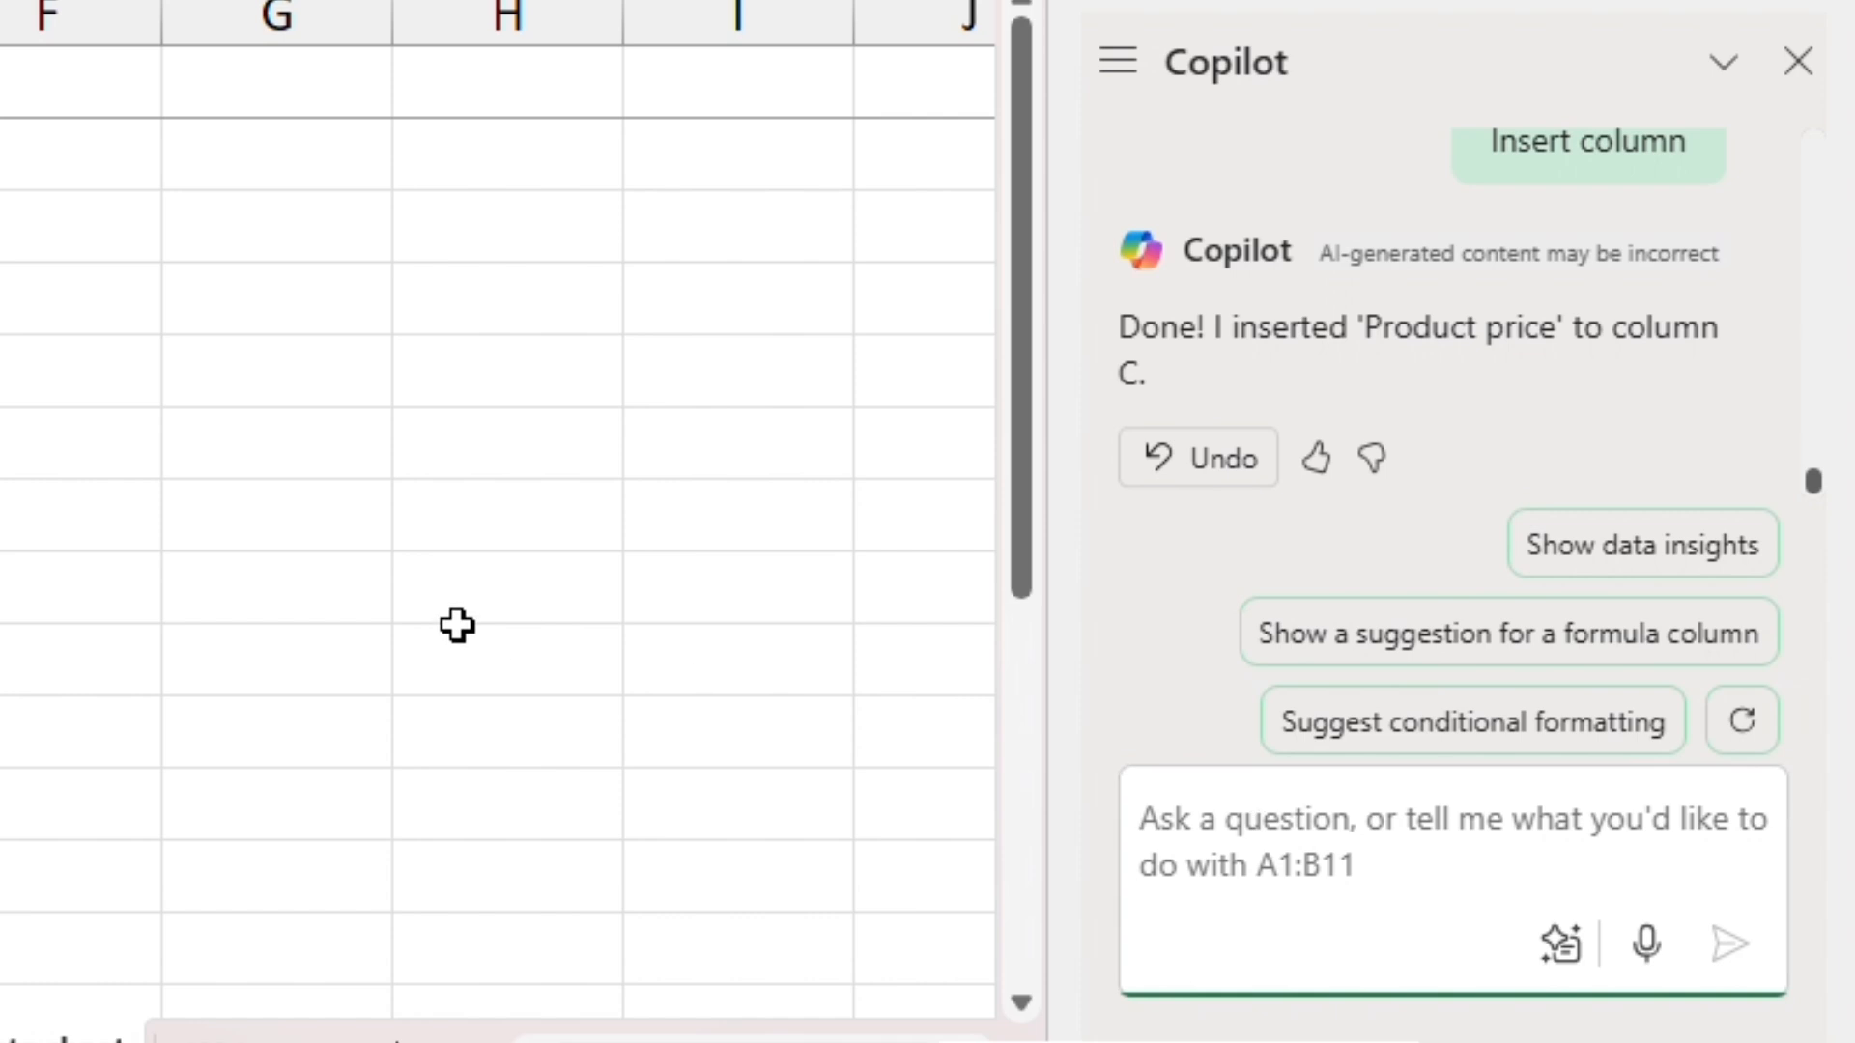
pyautogui.write('add column with pro')
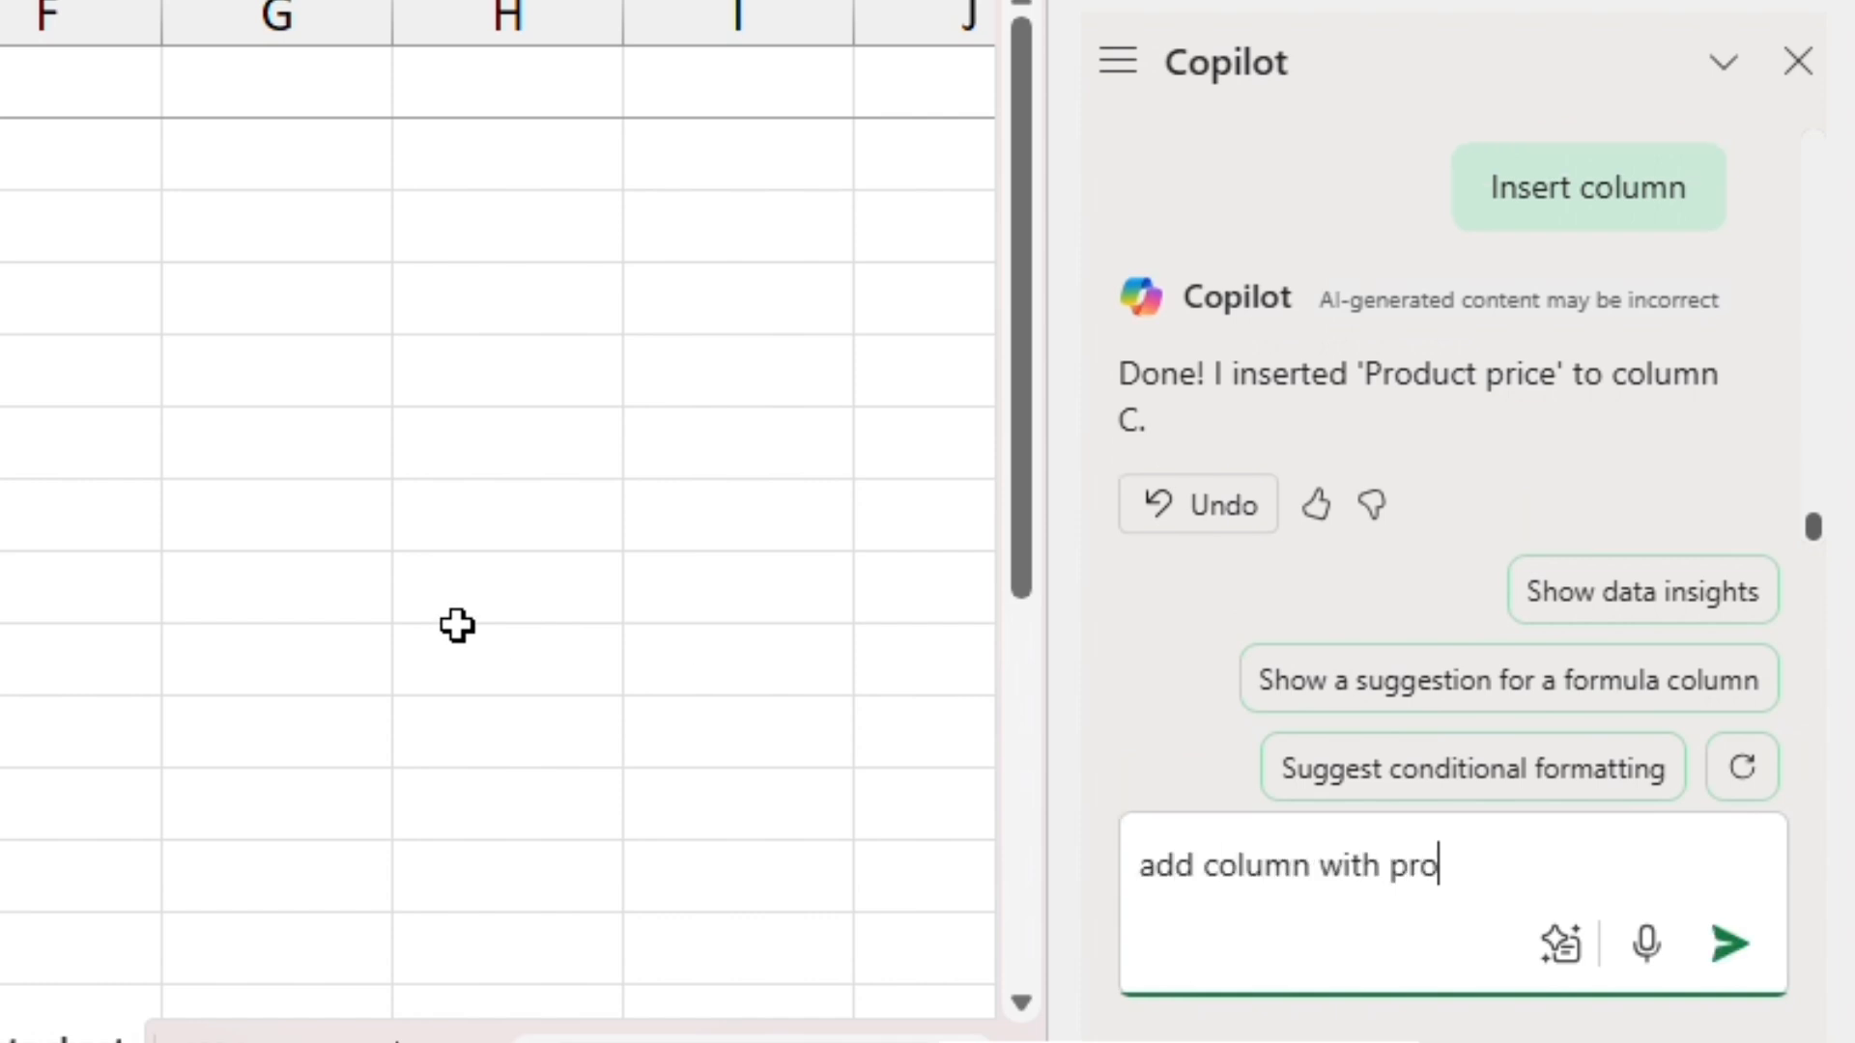
pyautogui.write(' price')
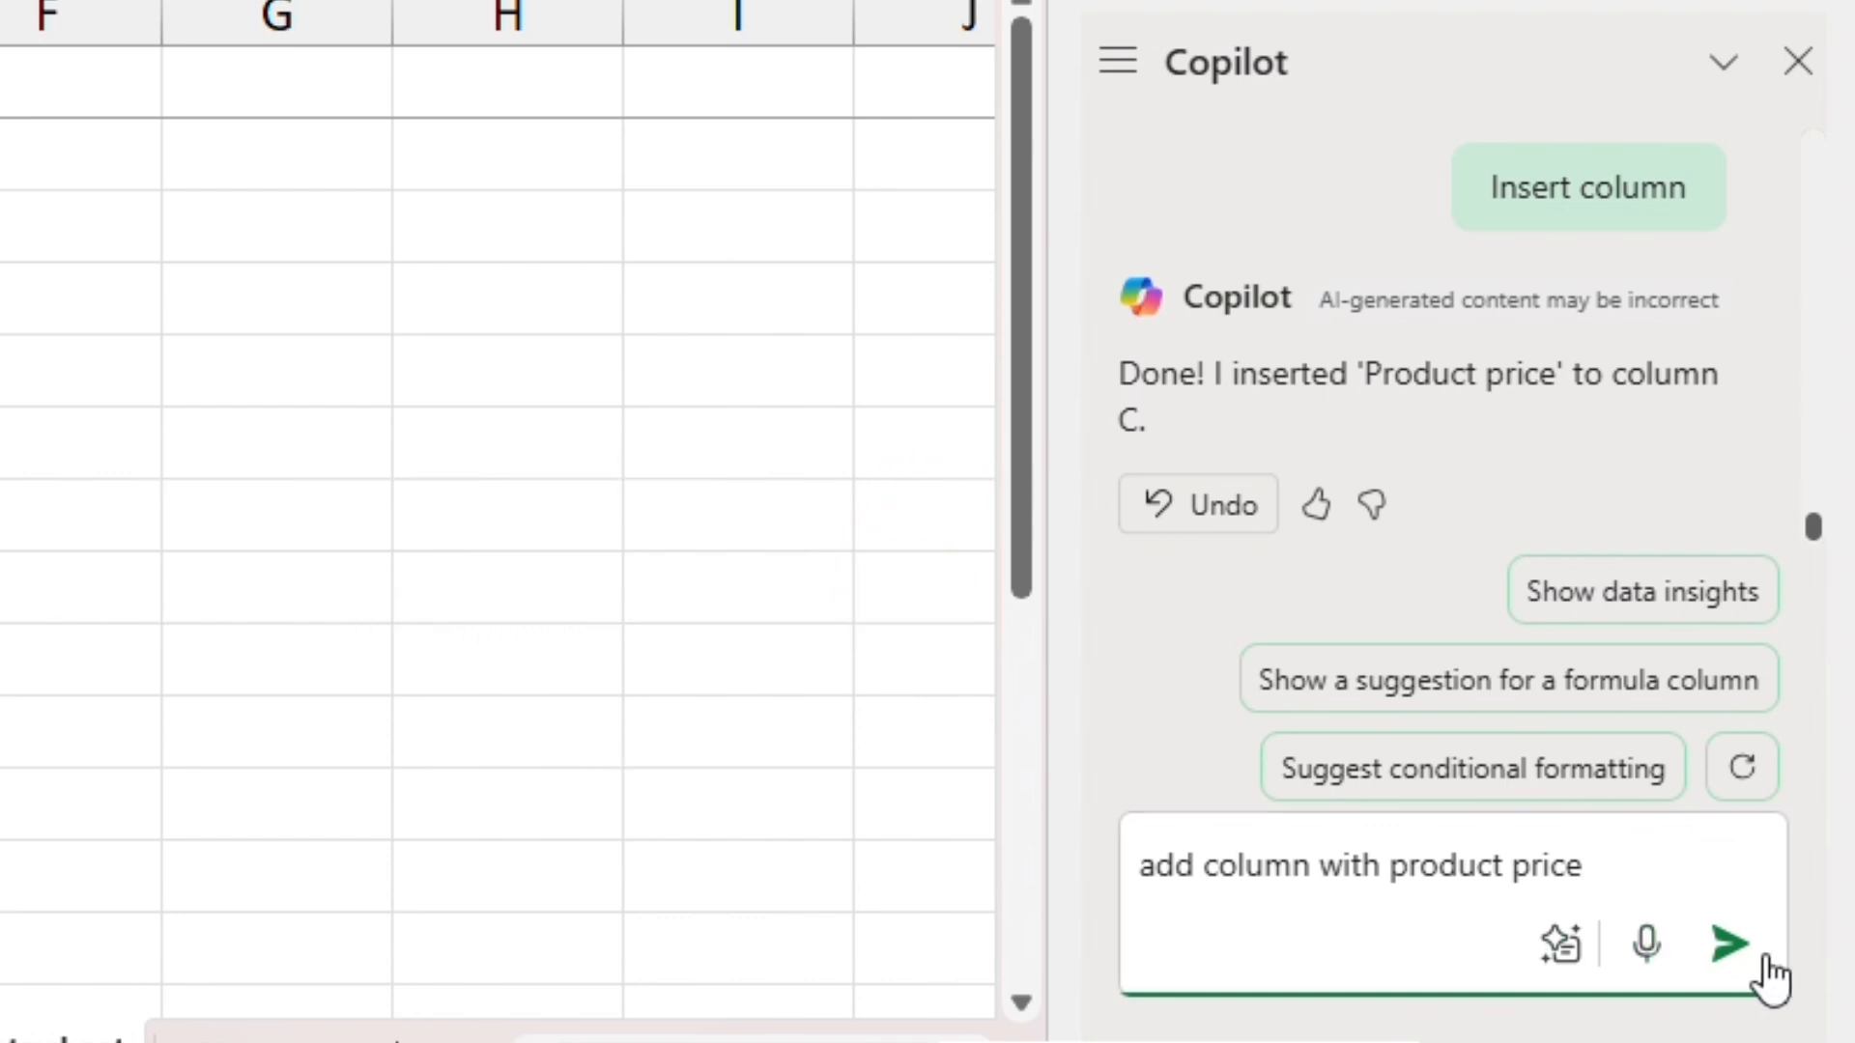
pyautogui.click(1730, 945)
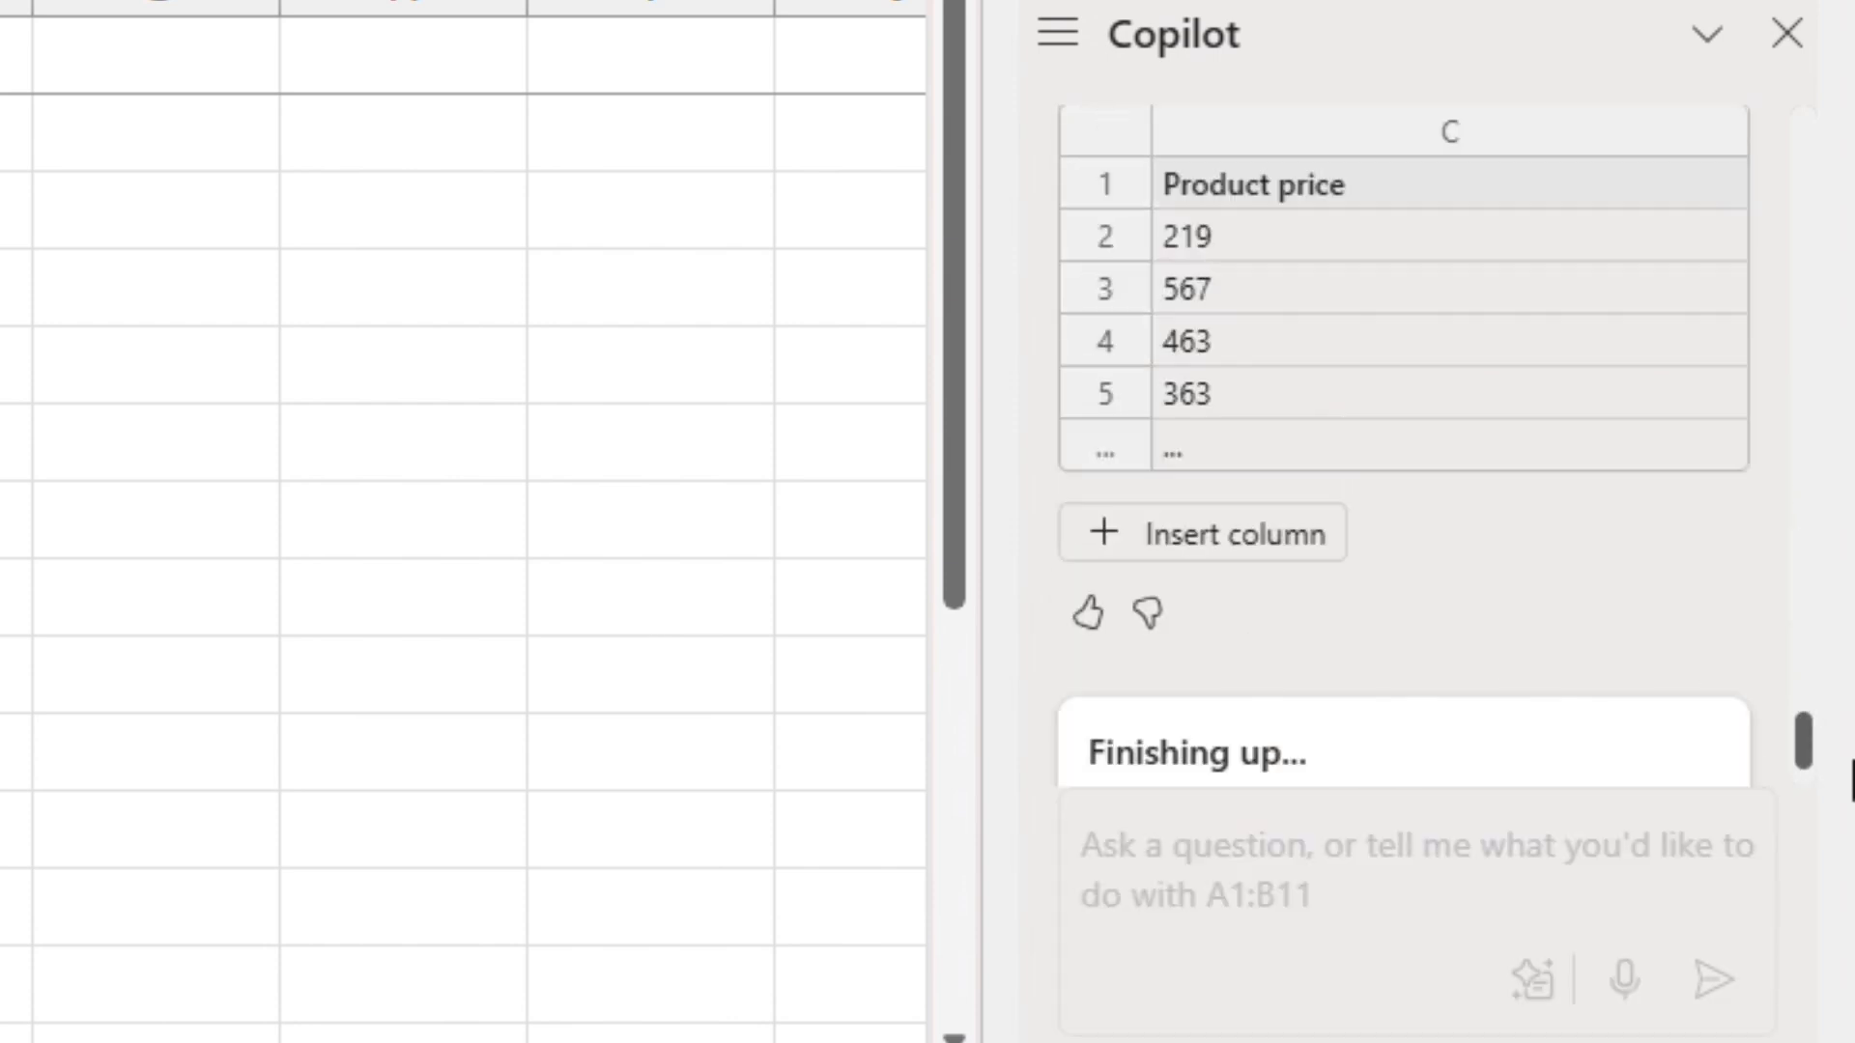
# Review Copilot's suggested lookup, insert the Product price column into the order table on the Separate sheet, and inspect the first price cell's formula.
pyautogui.moveTo(1816, 763); pyautogui.dragTo(1809, 642)
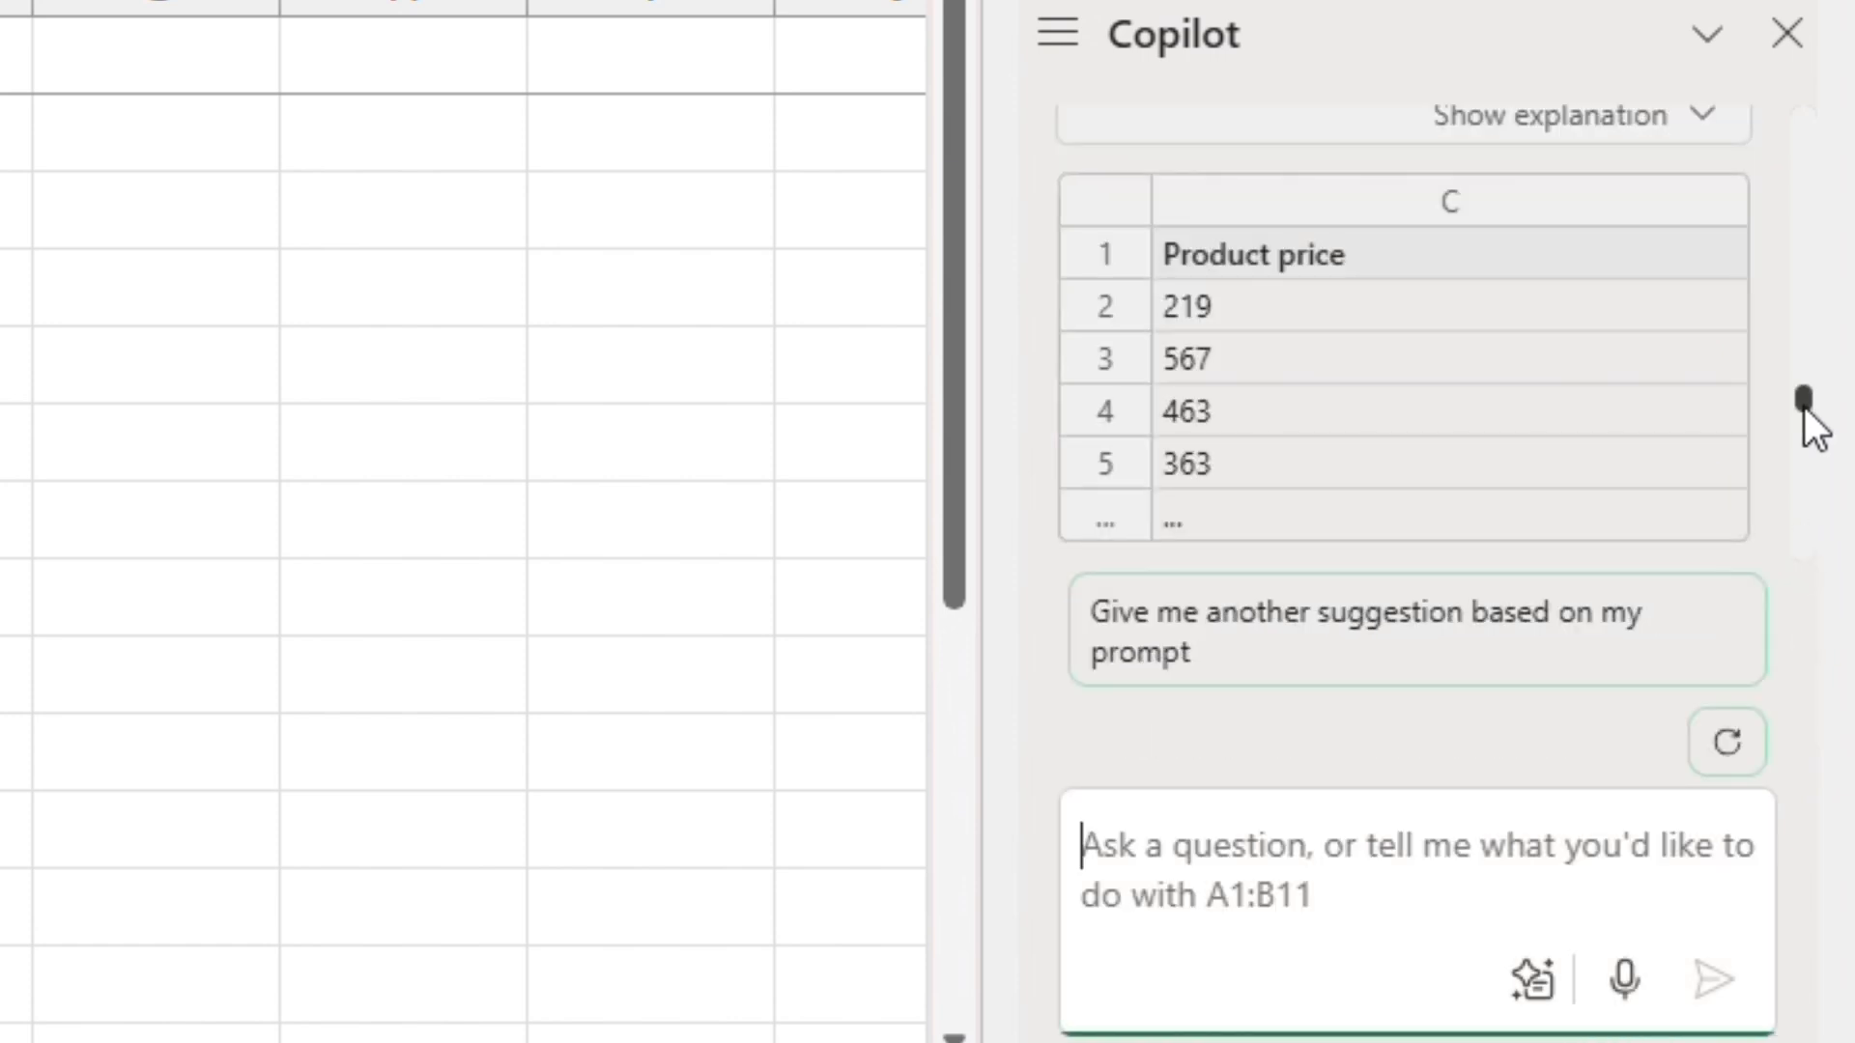
pyautogui.moveTo(1804, 398); pyautogui.dragTo(1816, 809)
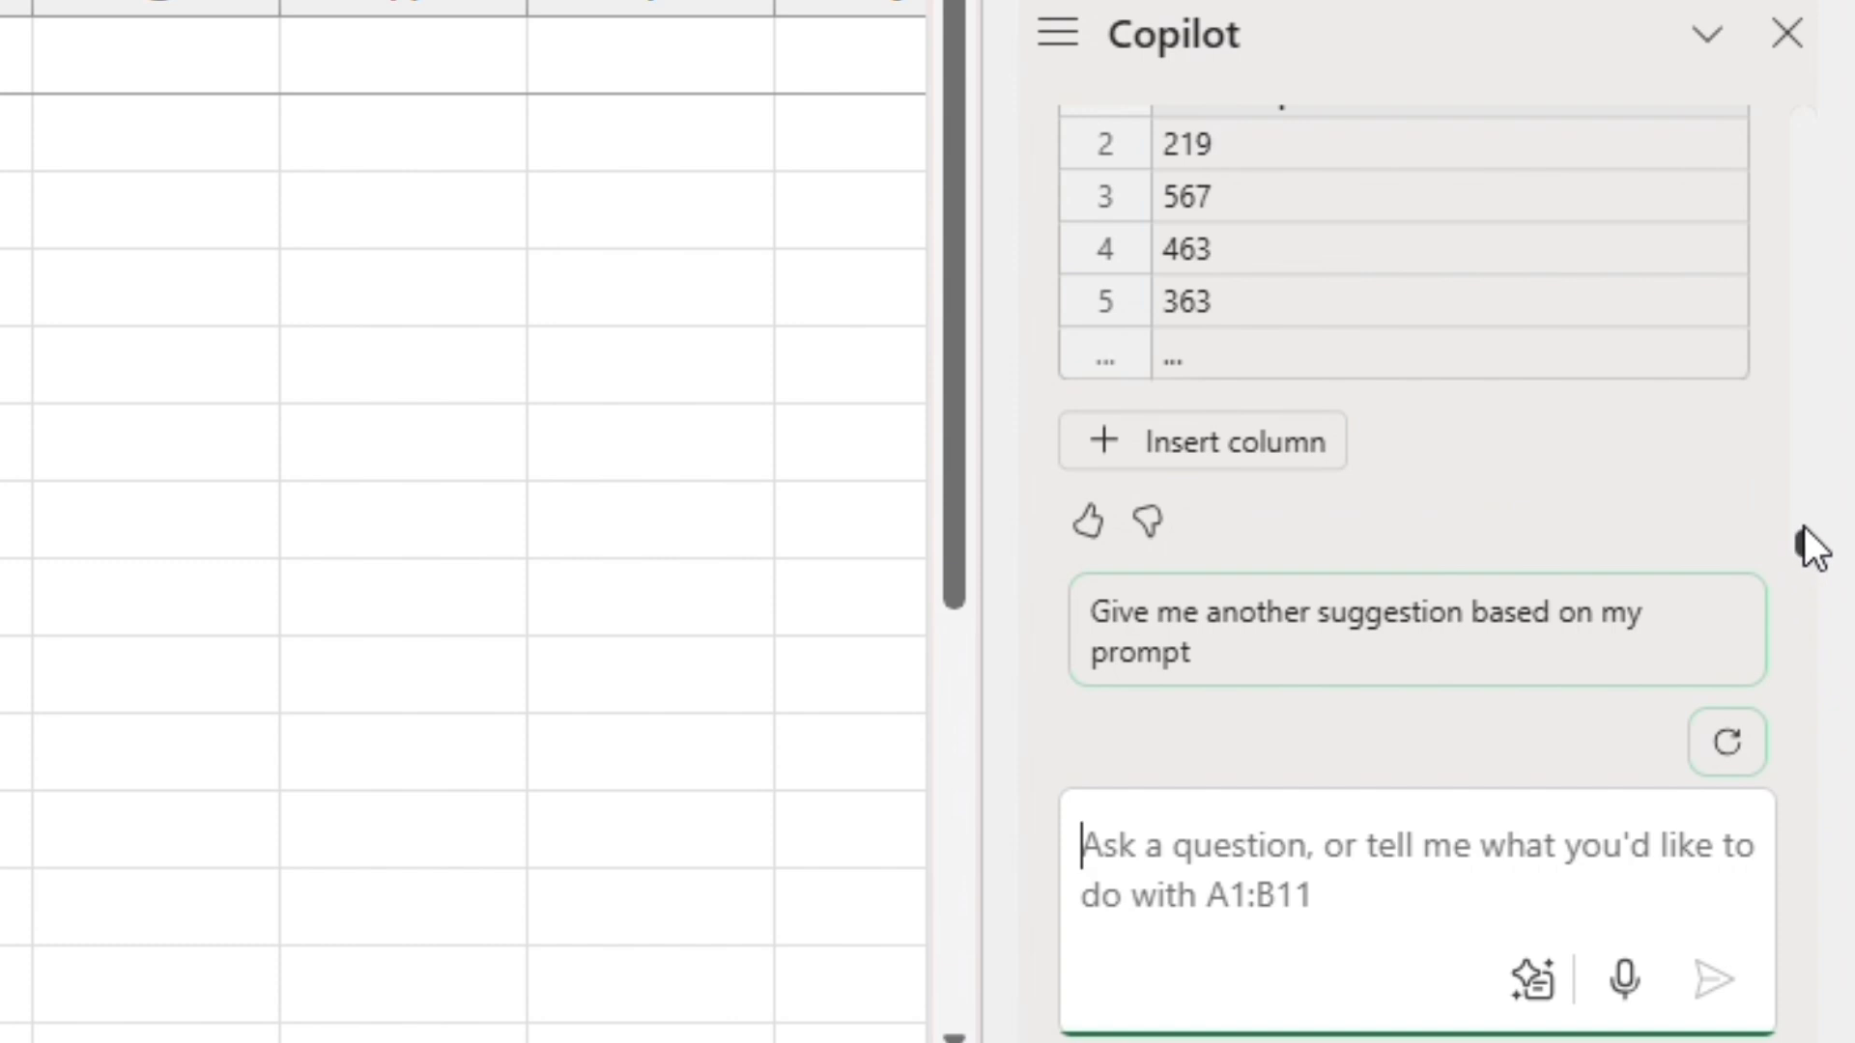
pyautogui.moveTo(1810, 547); pyautogui.dragTo(1807, 459)
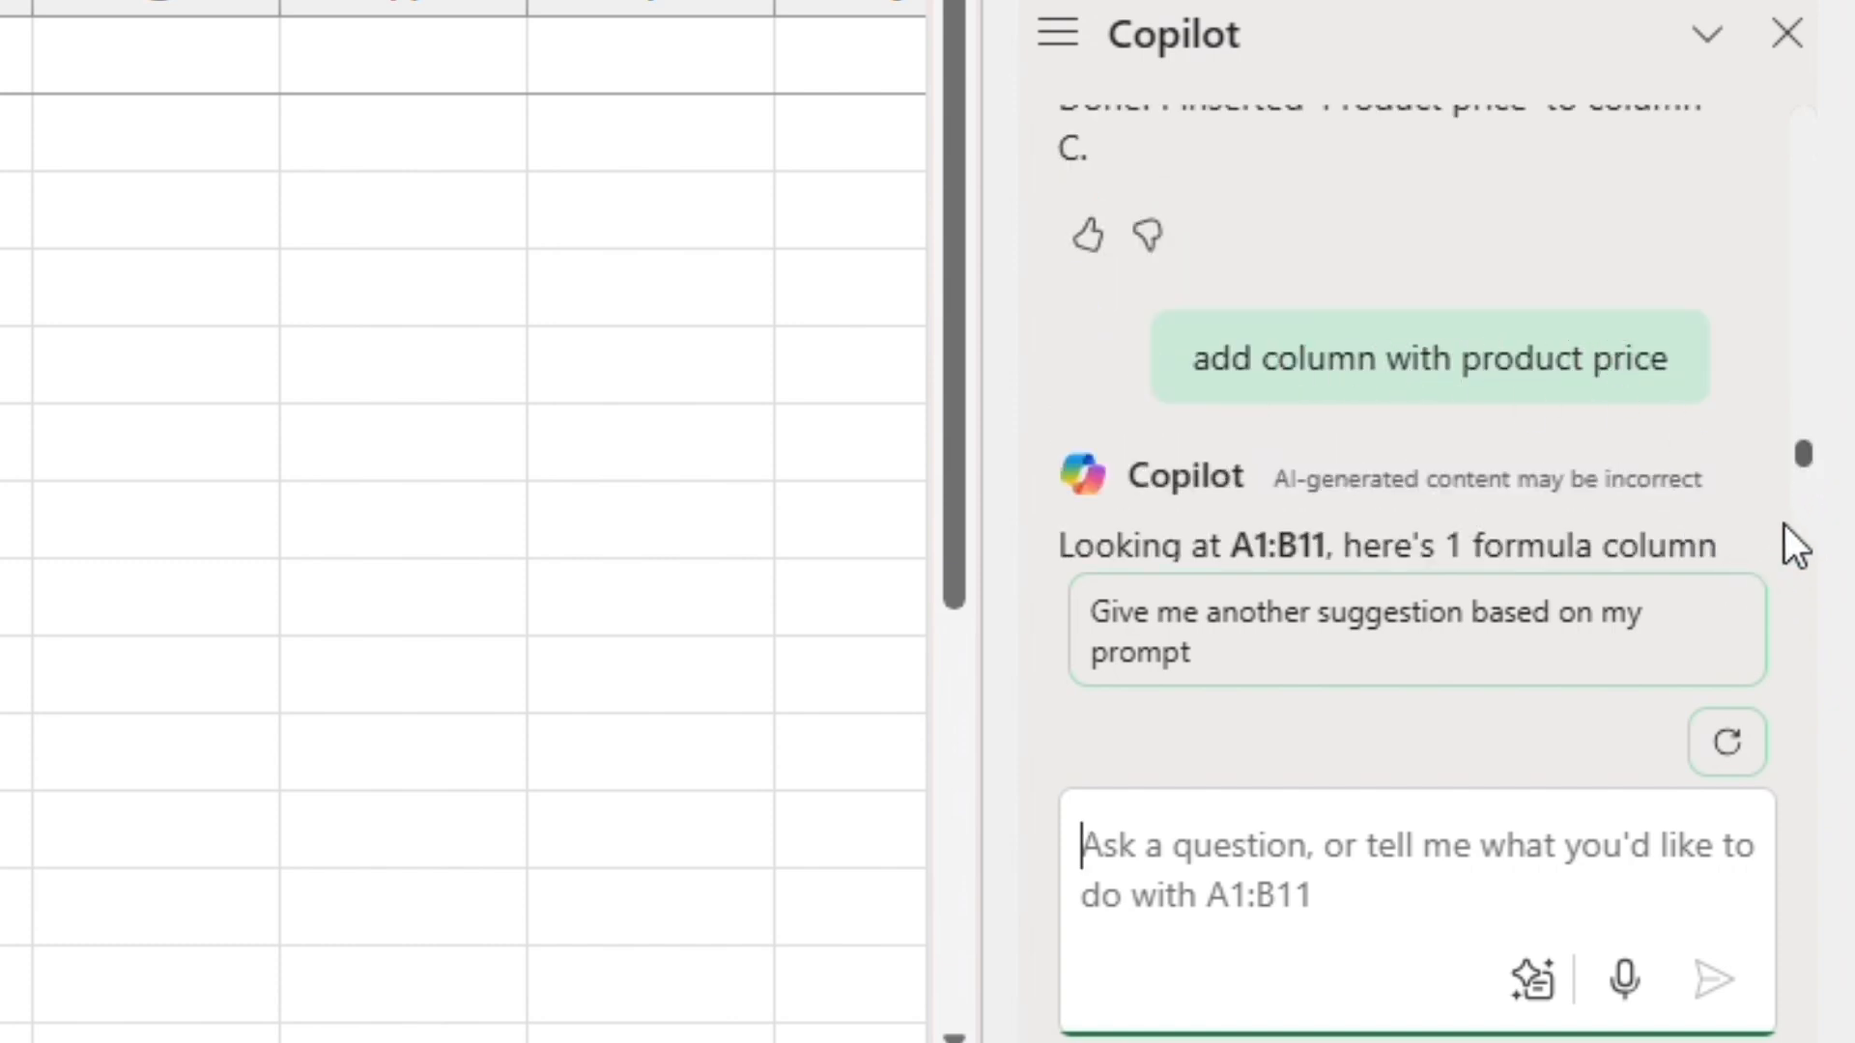
pyautogui.moveTo(1805, 454); pyautogui.dragTo(1804, 514)
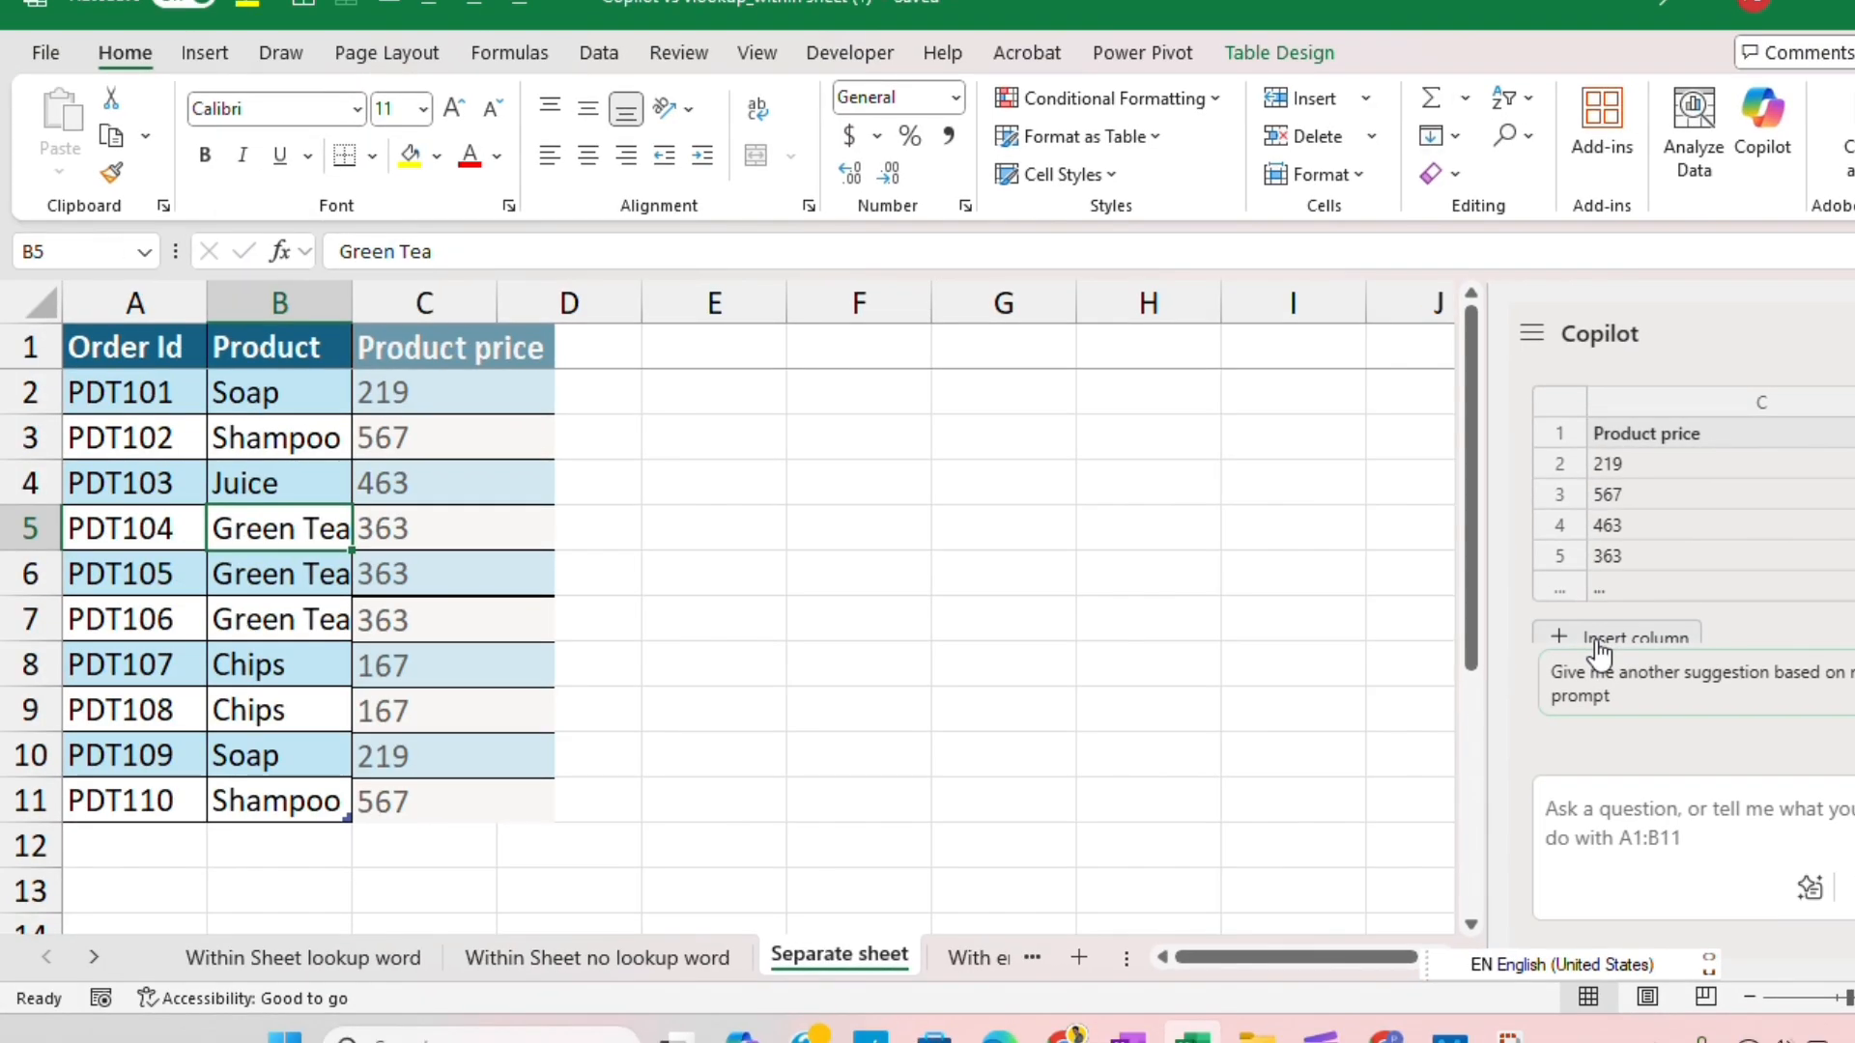
pyautogui.click(1326, 554)
pyautogui.click(468, 393)
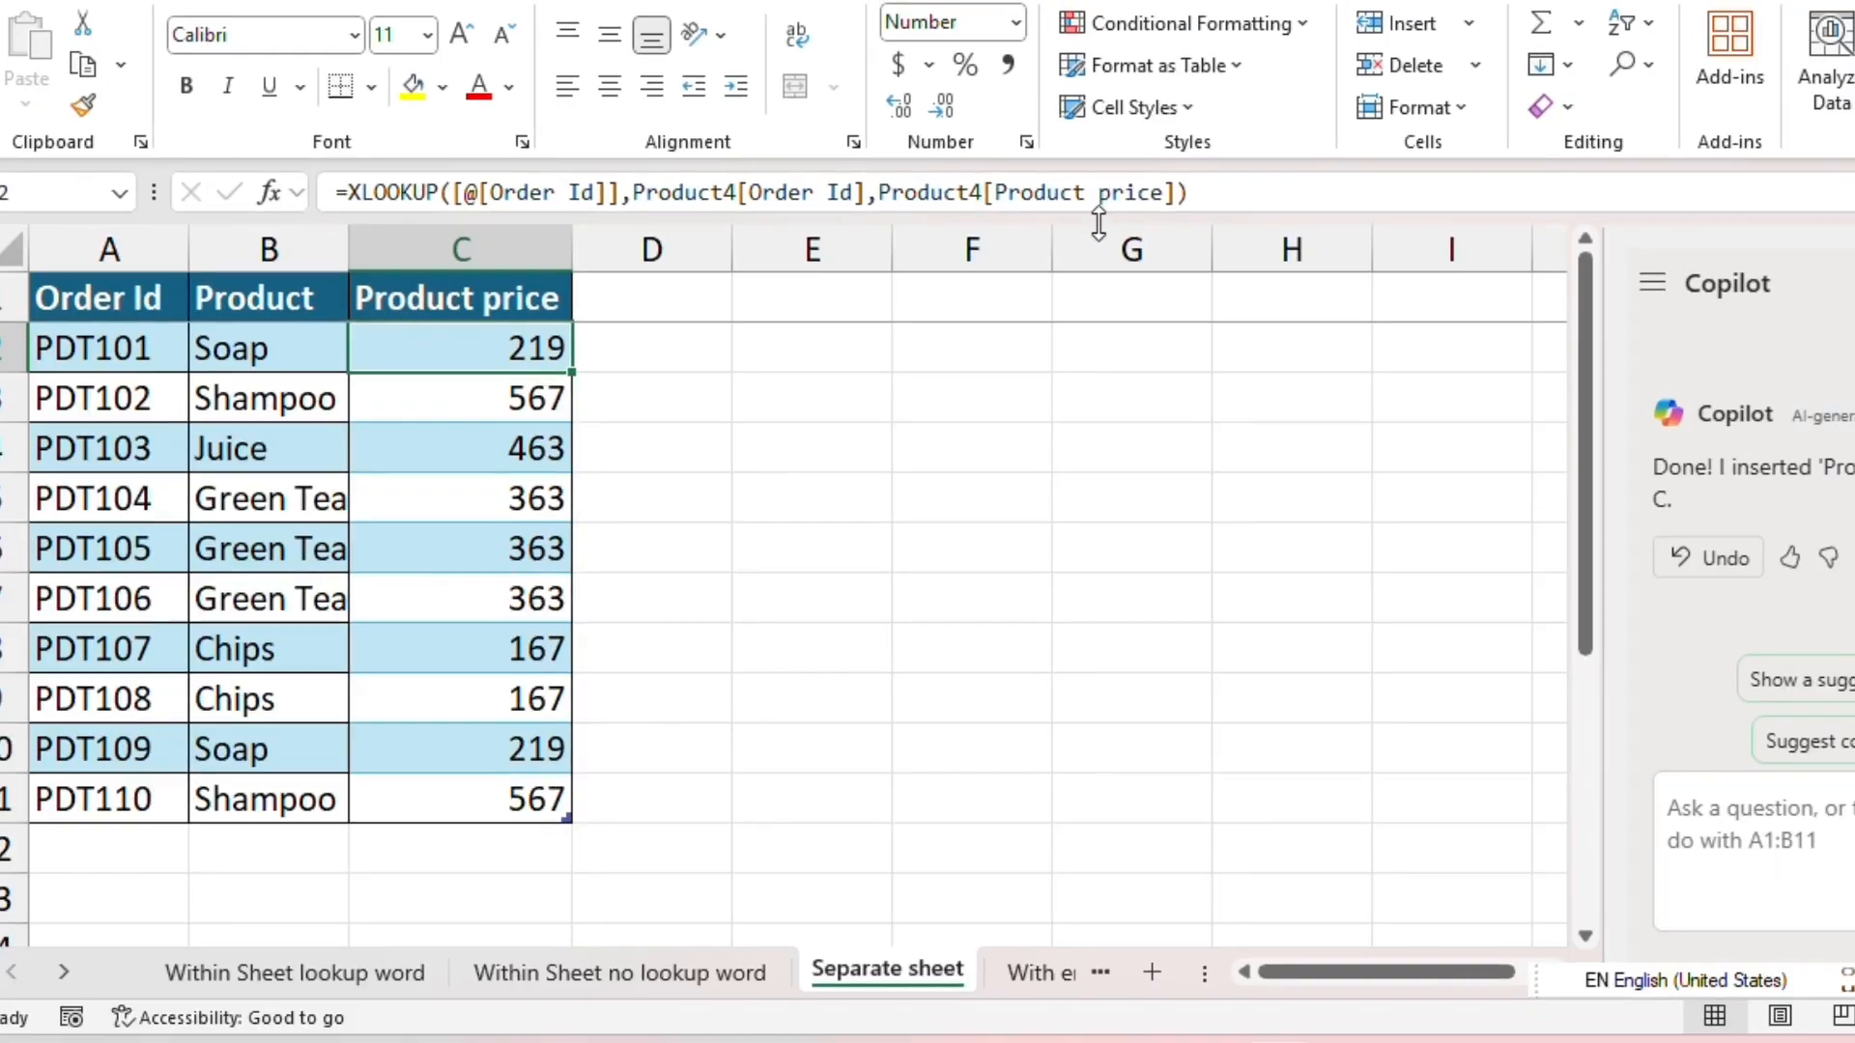
# Check the table name of the price table on the Within Sheet no lookup word sheet, then return to the Separate sheet.
pyautogui.click(617, 972)
pyautogui.click(1148, 398)
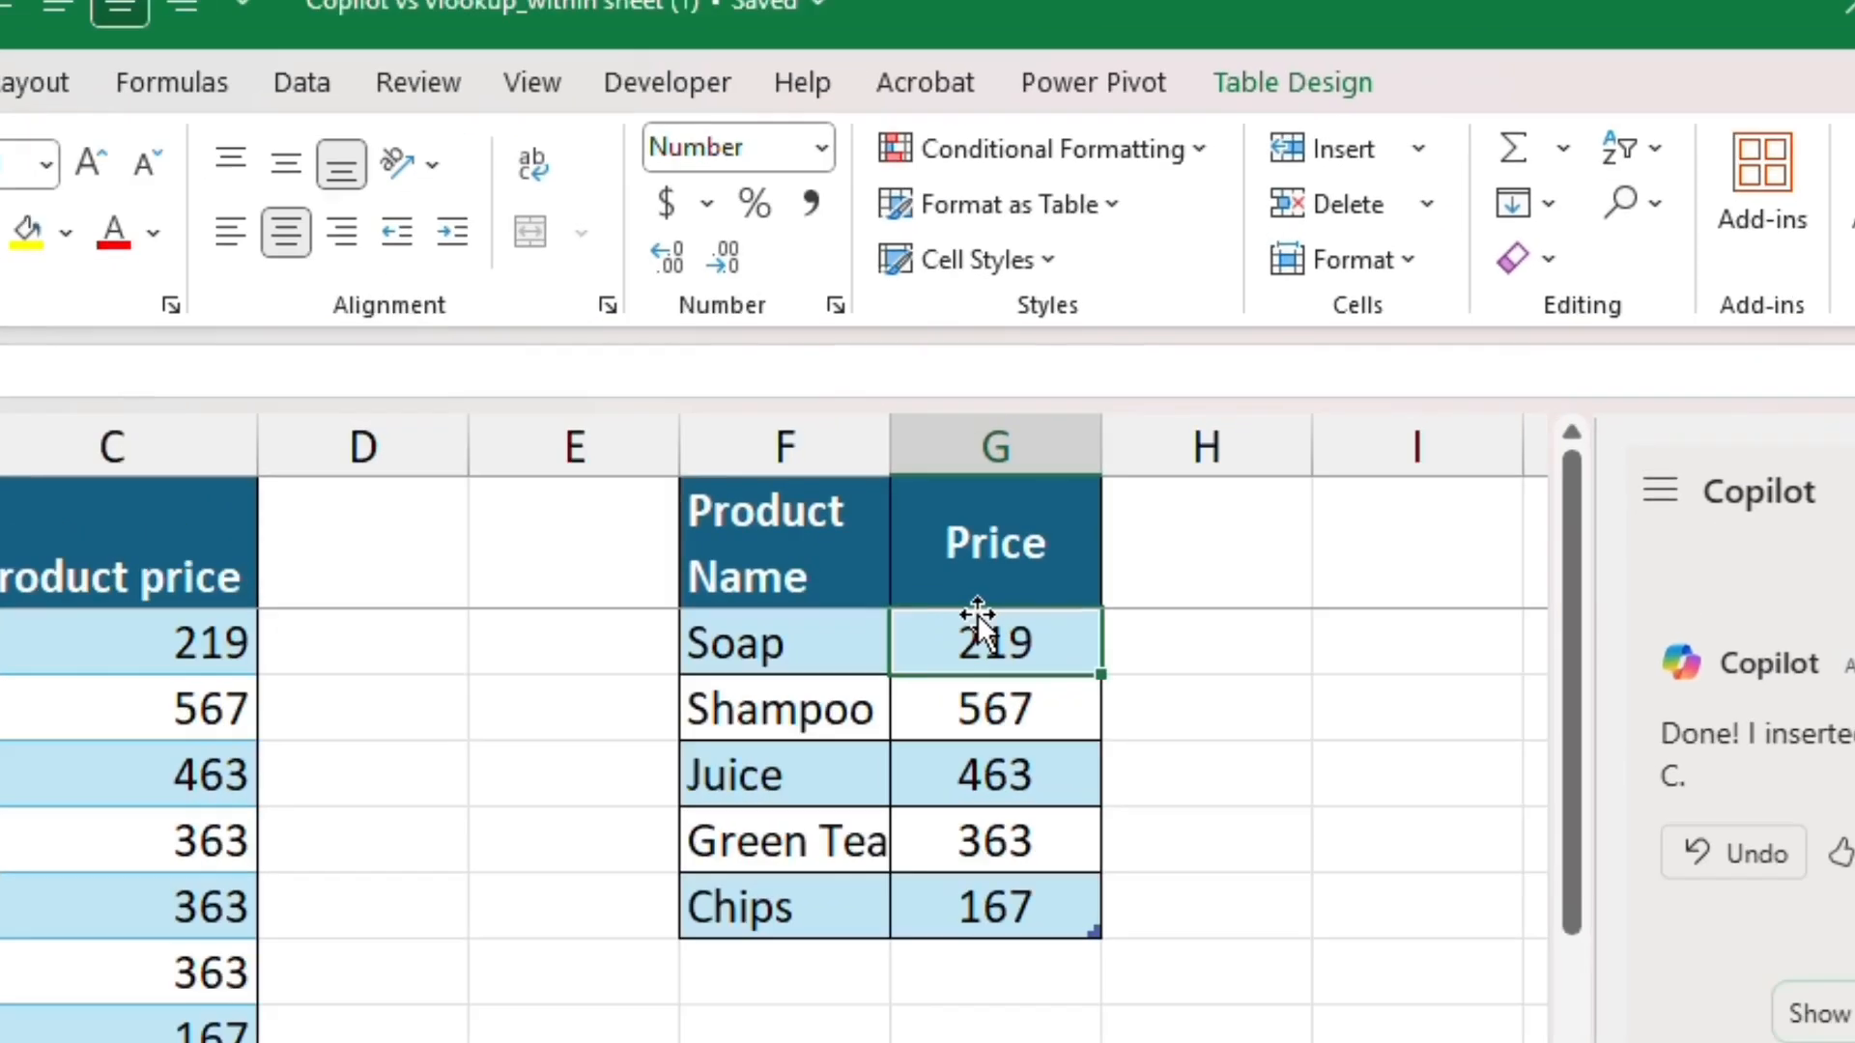
pyautogui.click(1411, 1)
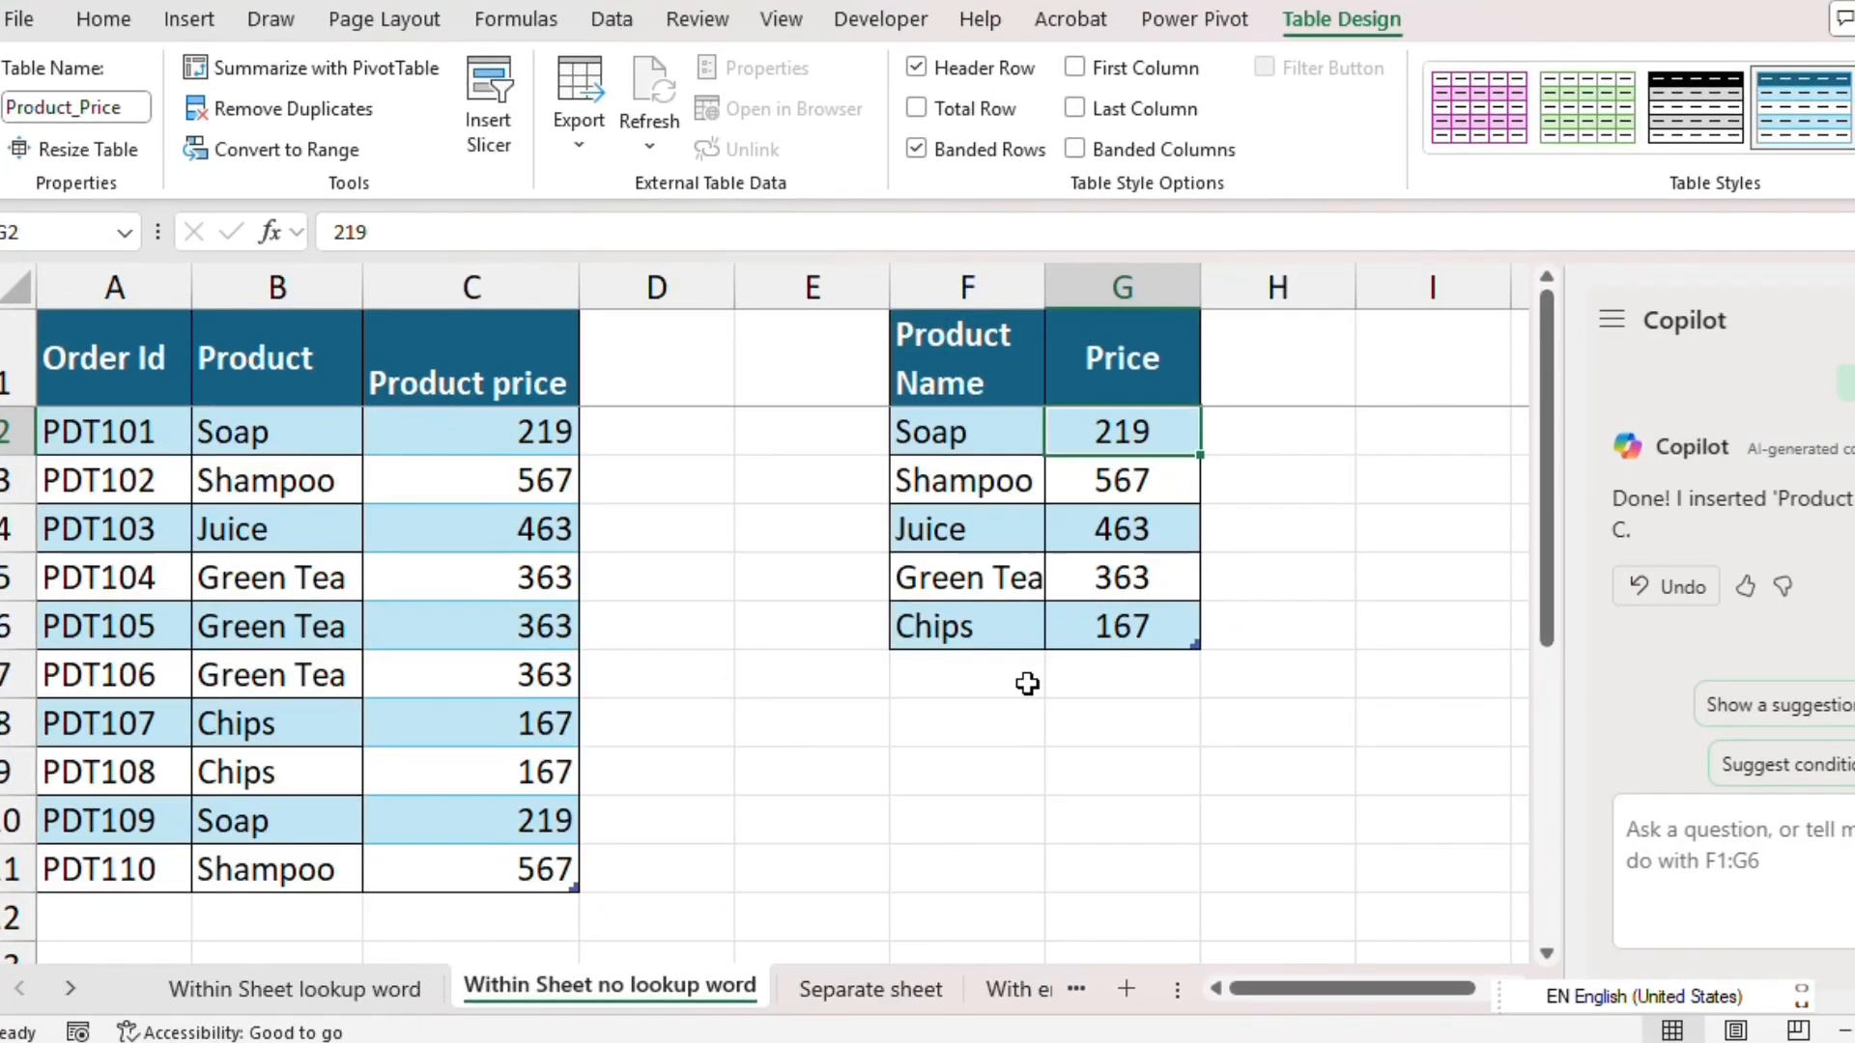
pyautogui.click(874, 991)
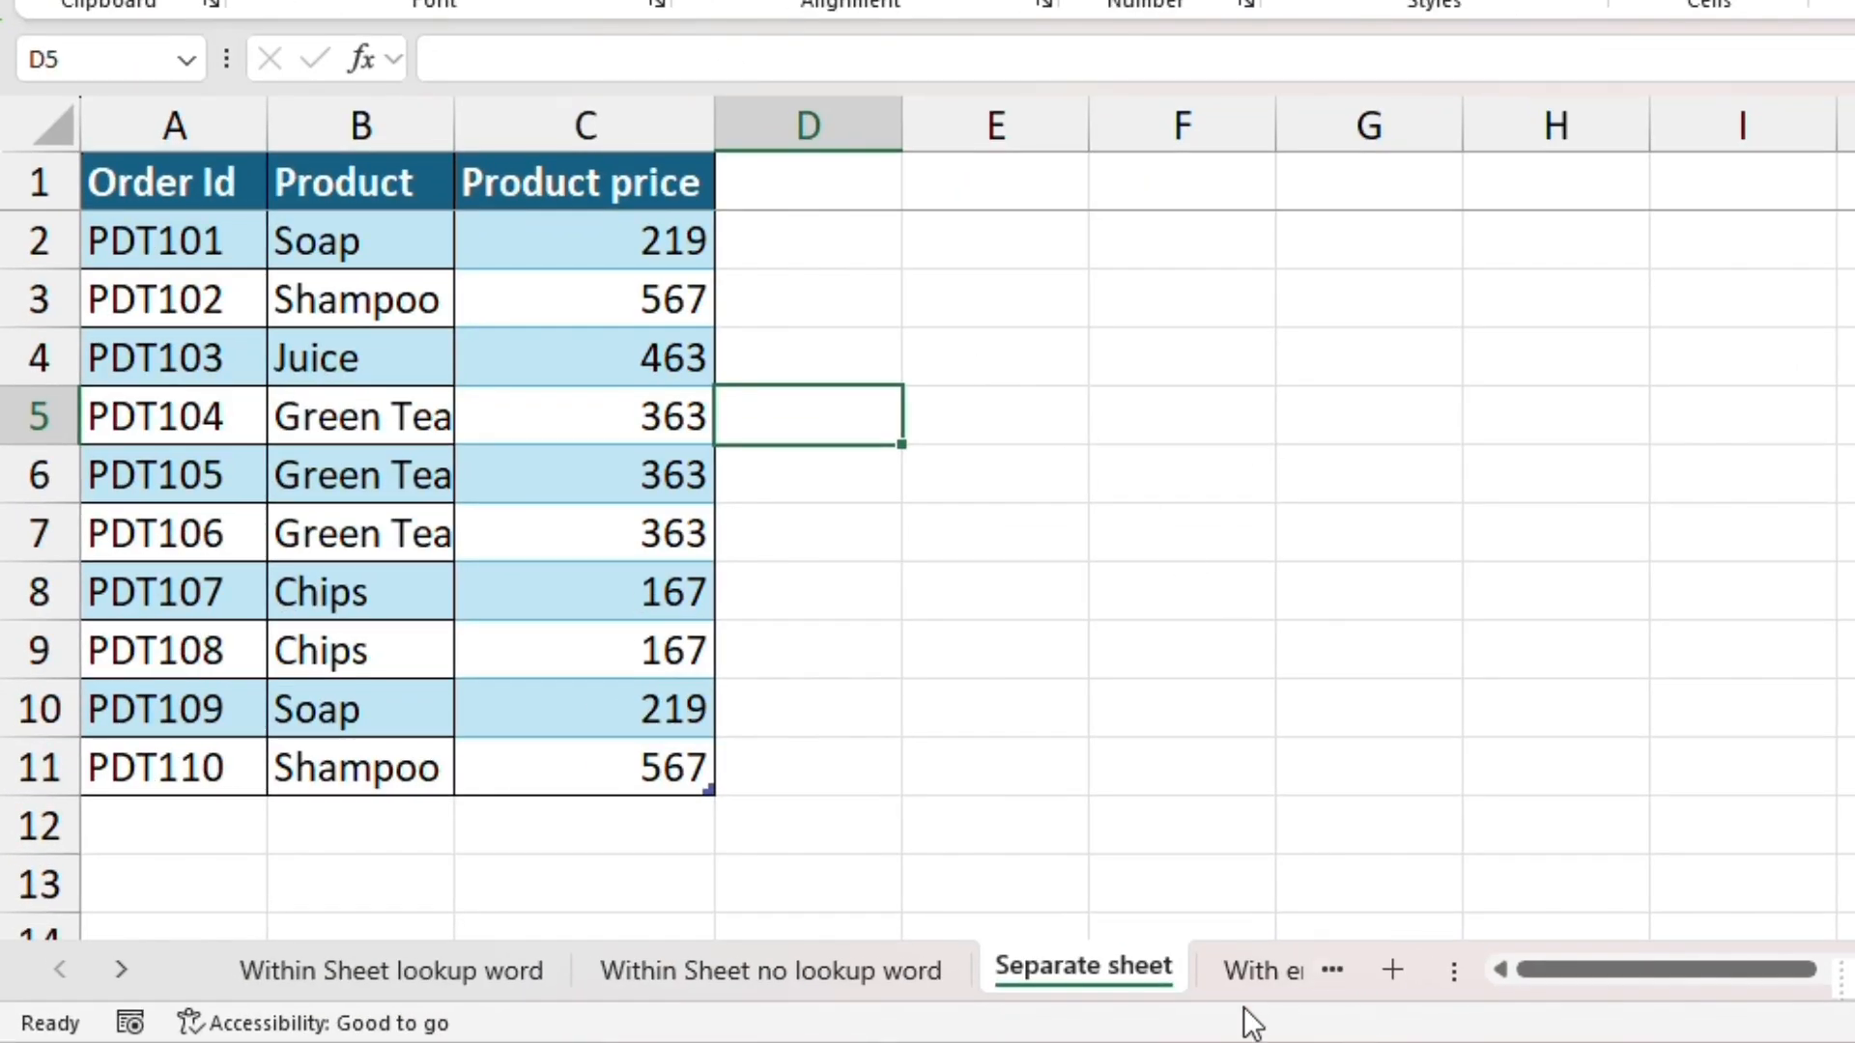
# Check the Candy order on the With error sheet against the price table on the Within Sheet no lookup word sheet.
pyautogui.click(1248, 974)
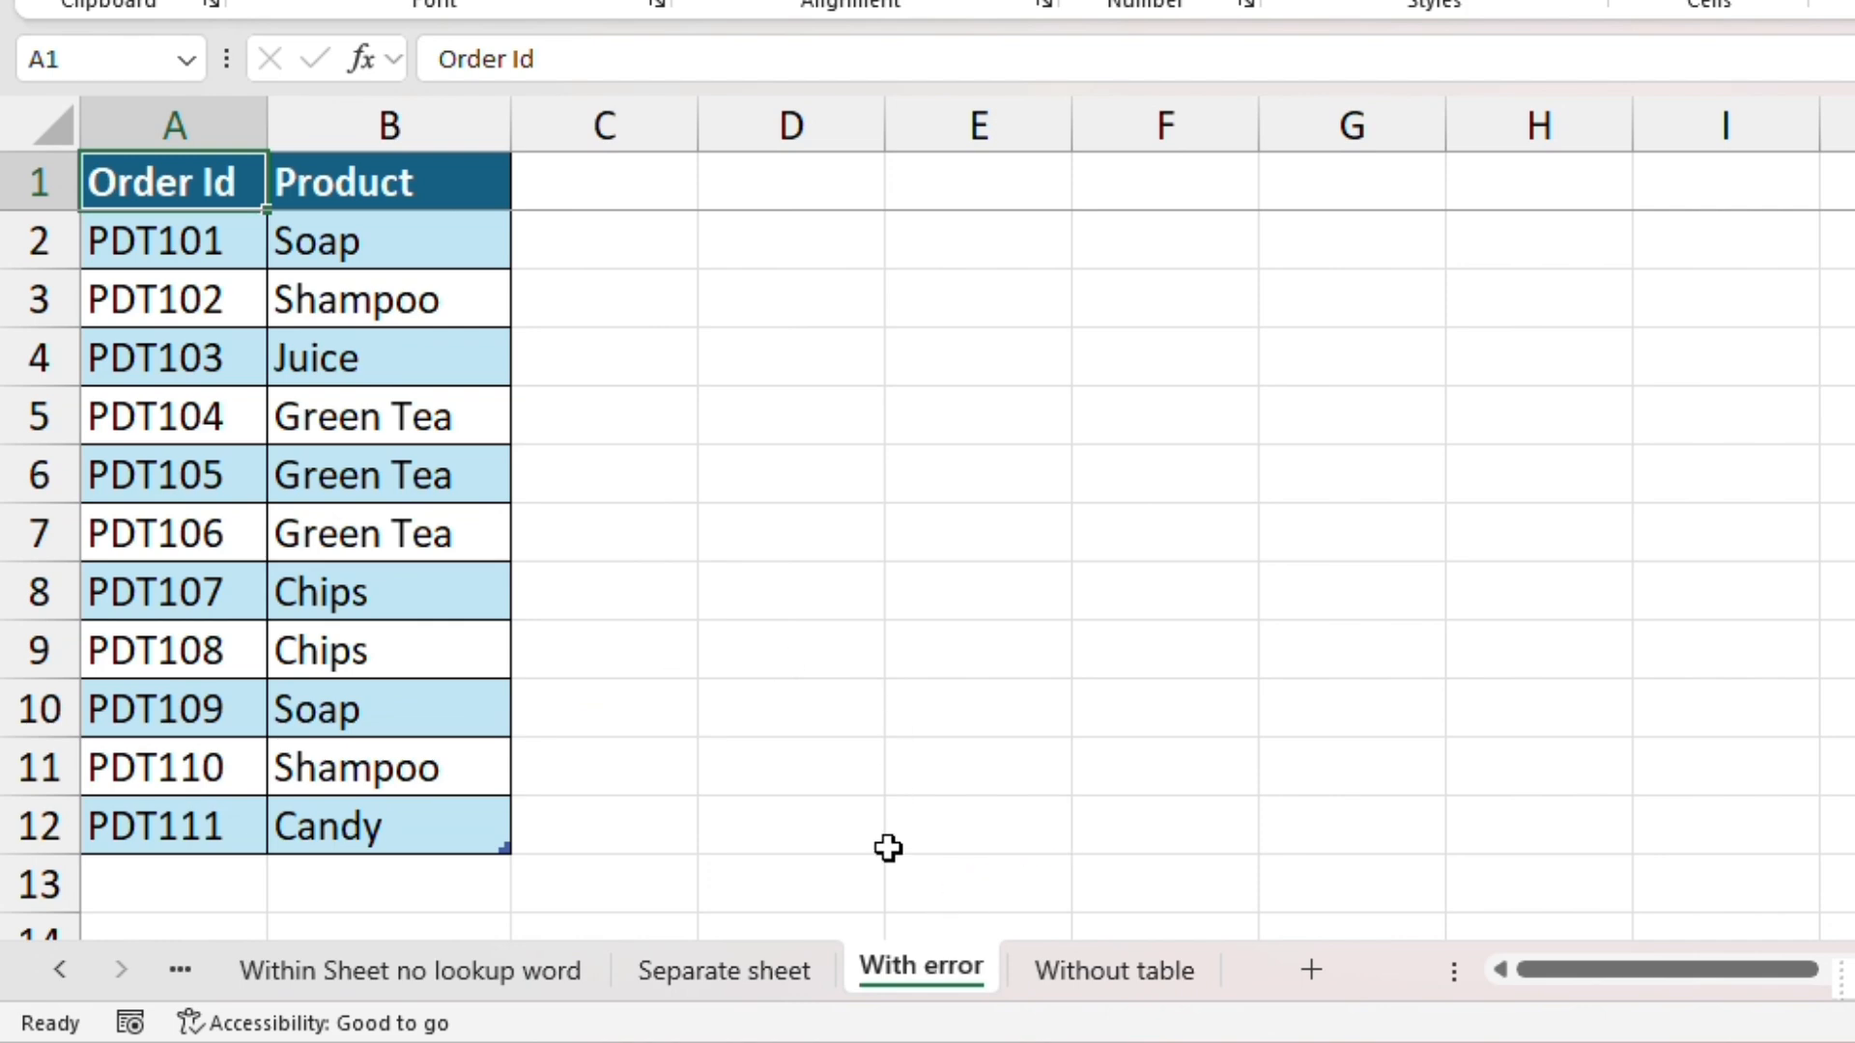
pyautogui.click(368, 828)
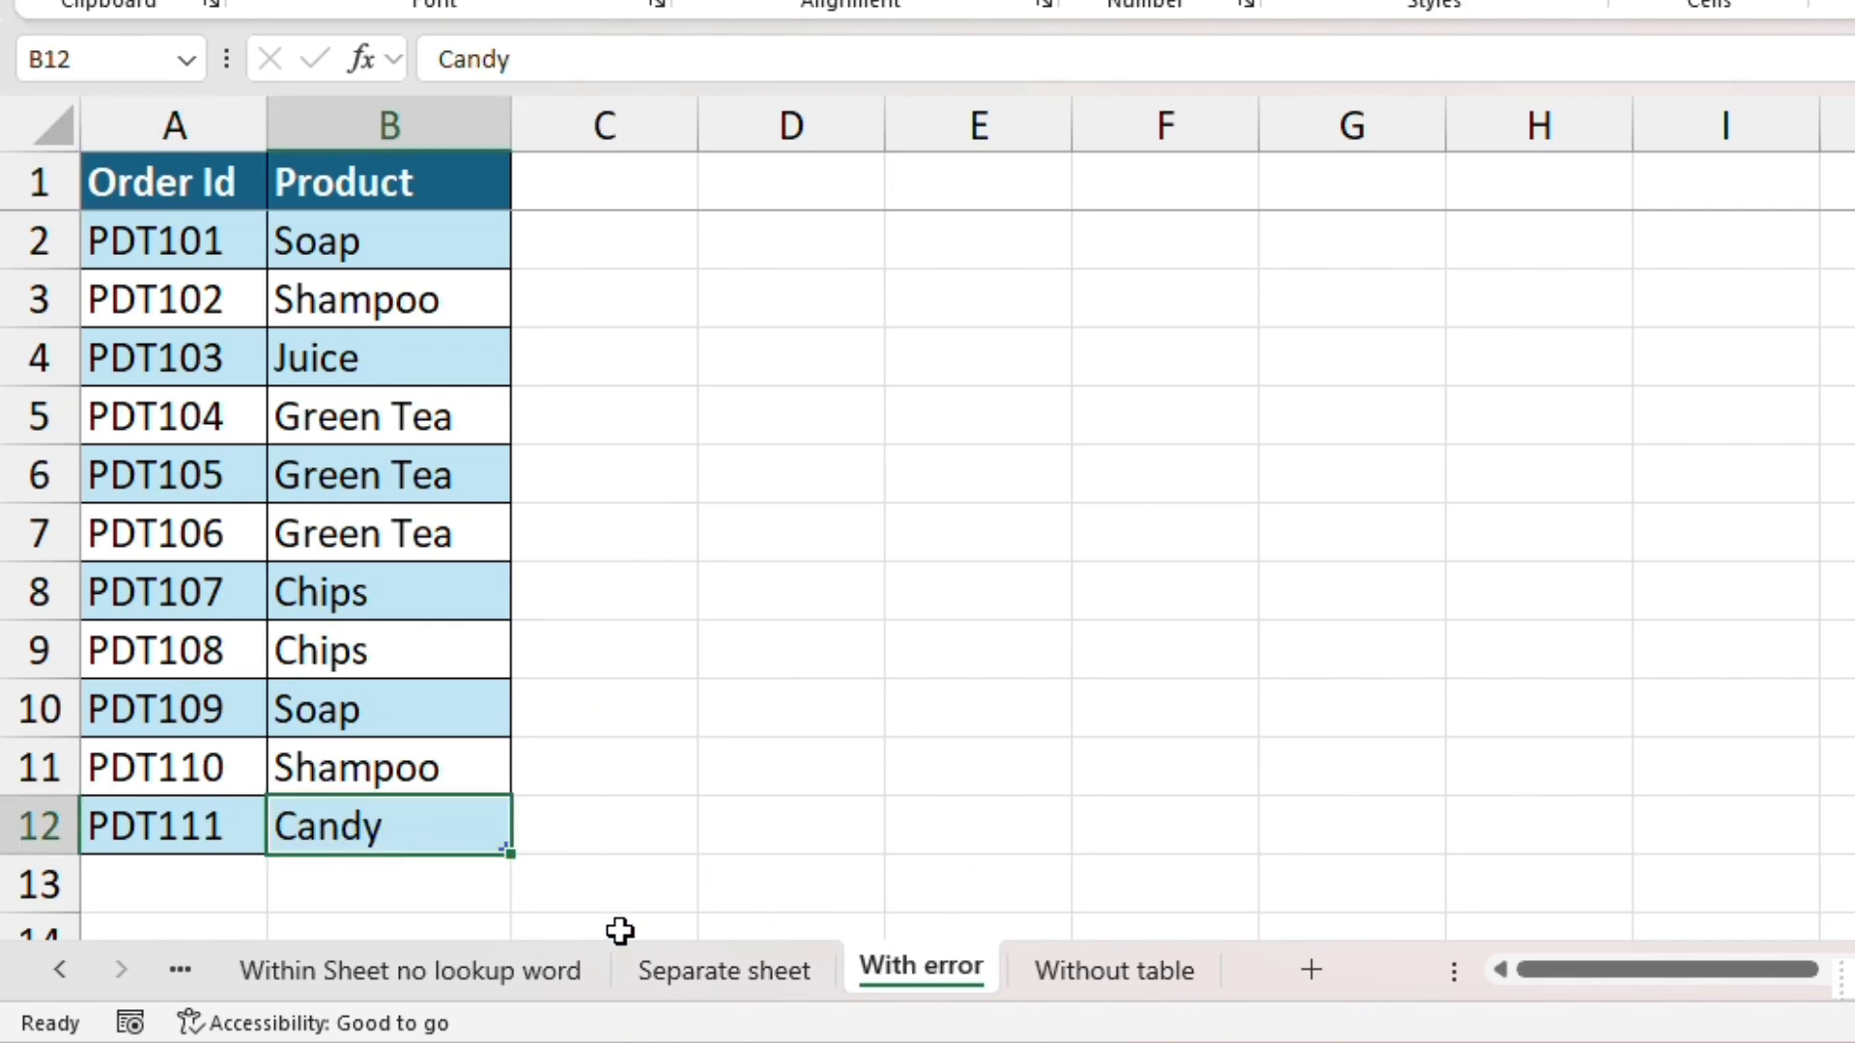
pyautogui.click(455, 976)
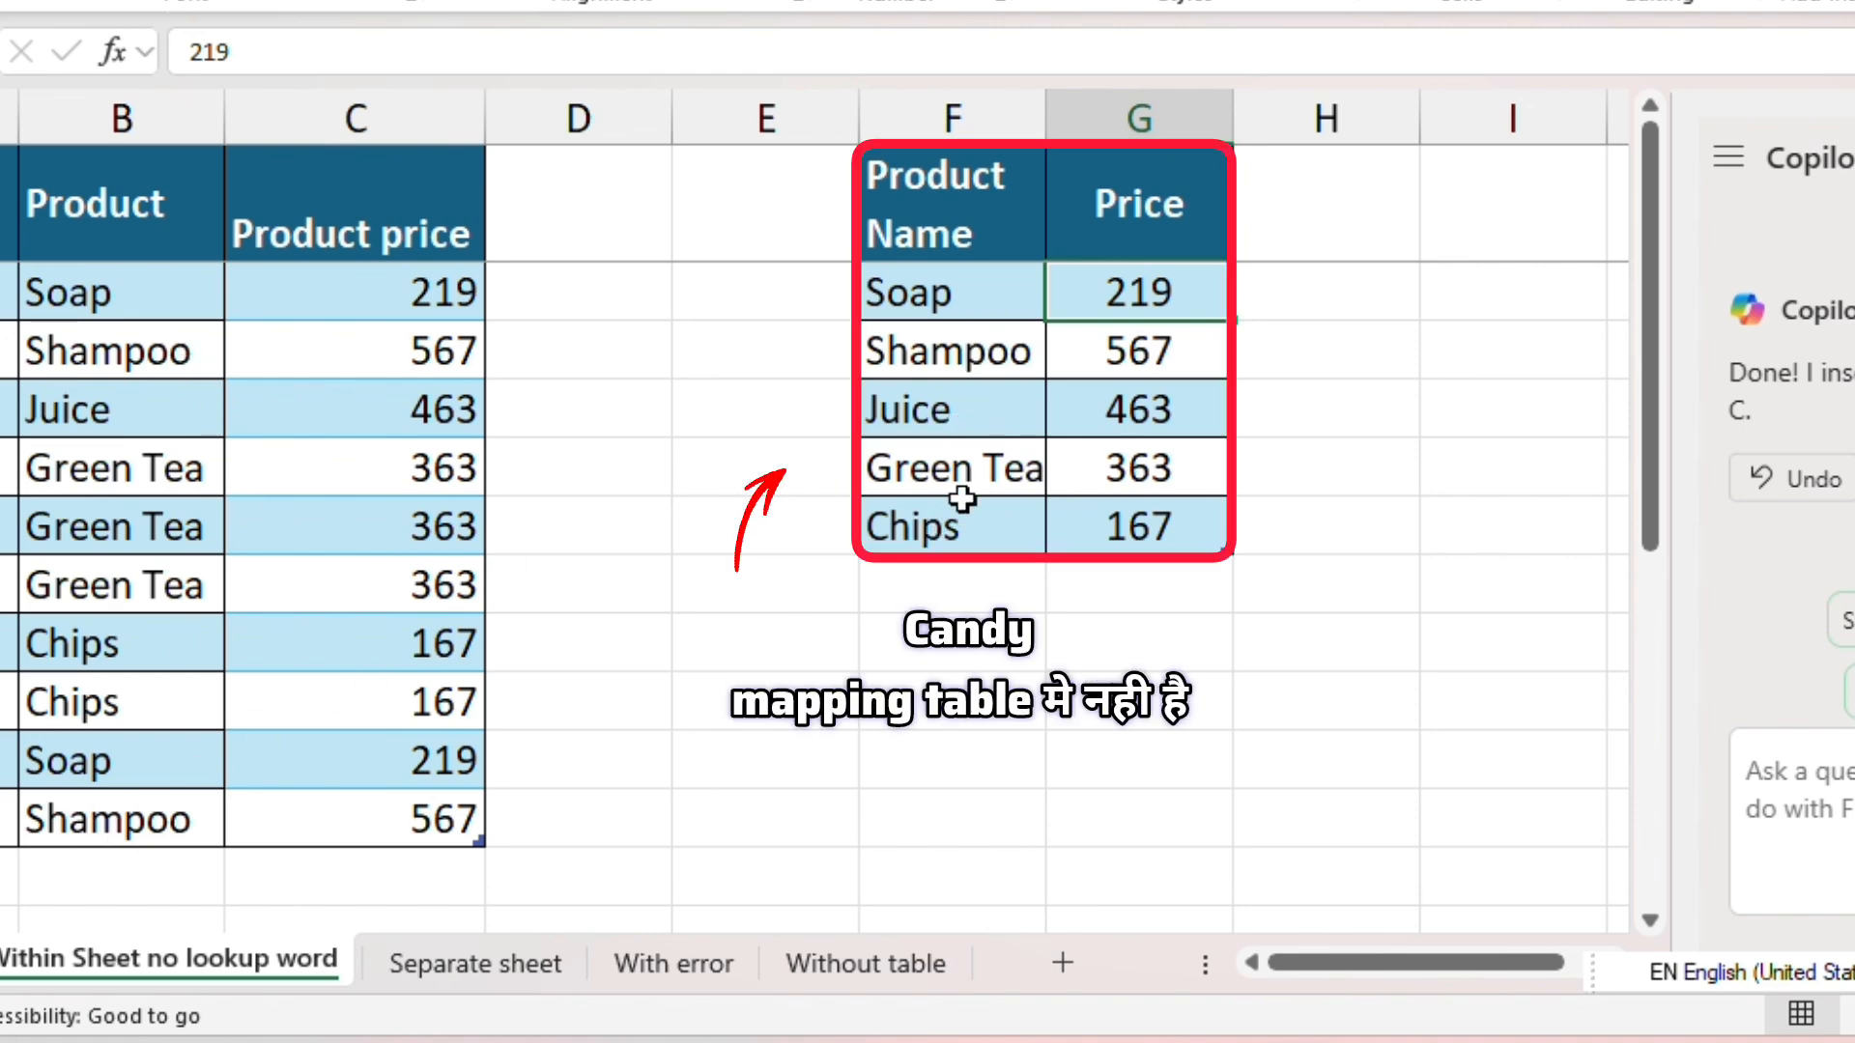
# On the With error sheet, ask Copilot to 'add column with product price and check if any error and input "check" in case you found any error'.
pyautogui.click(719, 966)
pyautogui.click(172, 289)
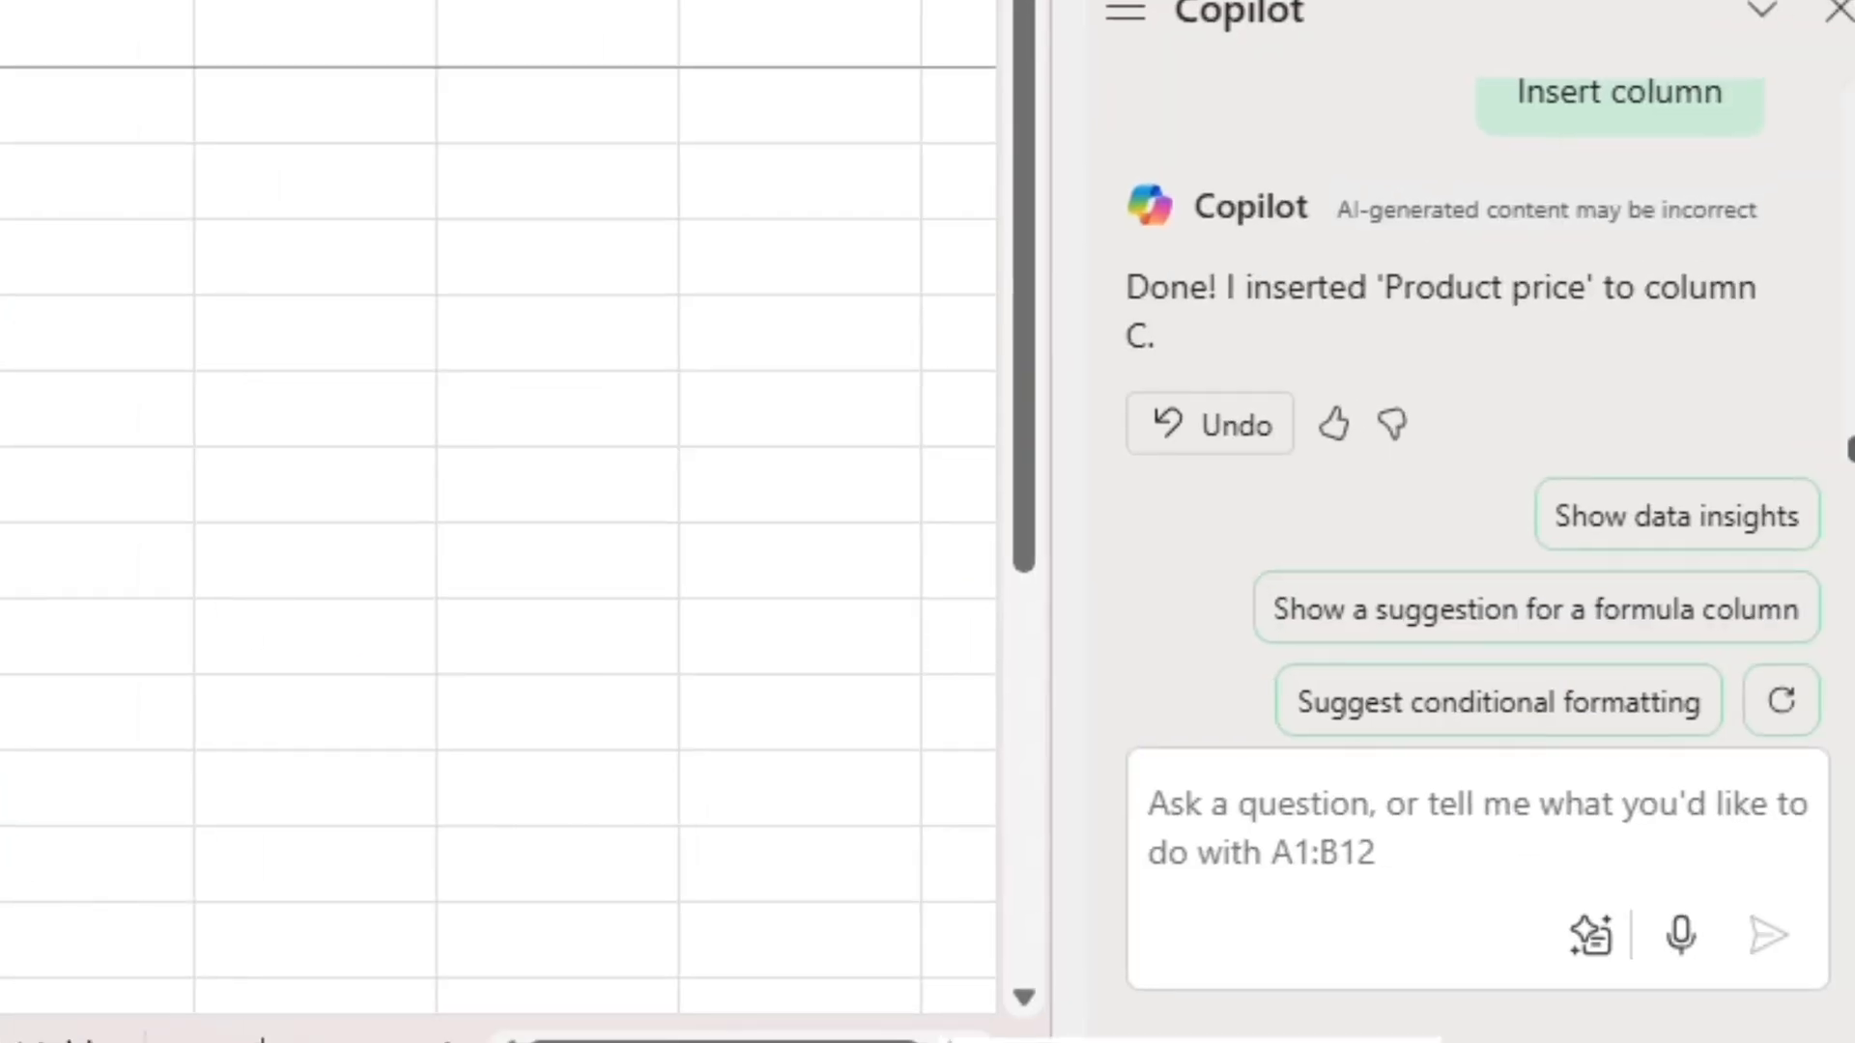
pyautogui.click(1150, 825)
pyautogui.write('add co')
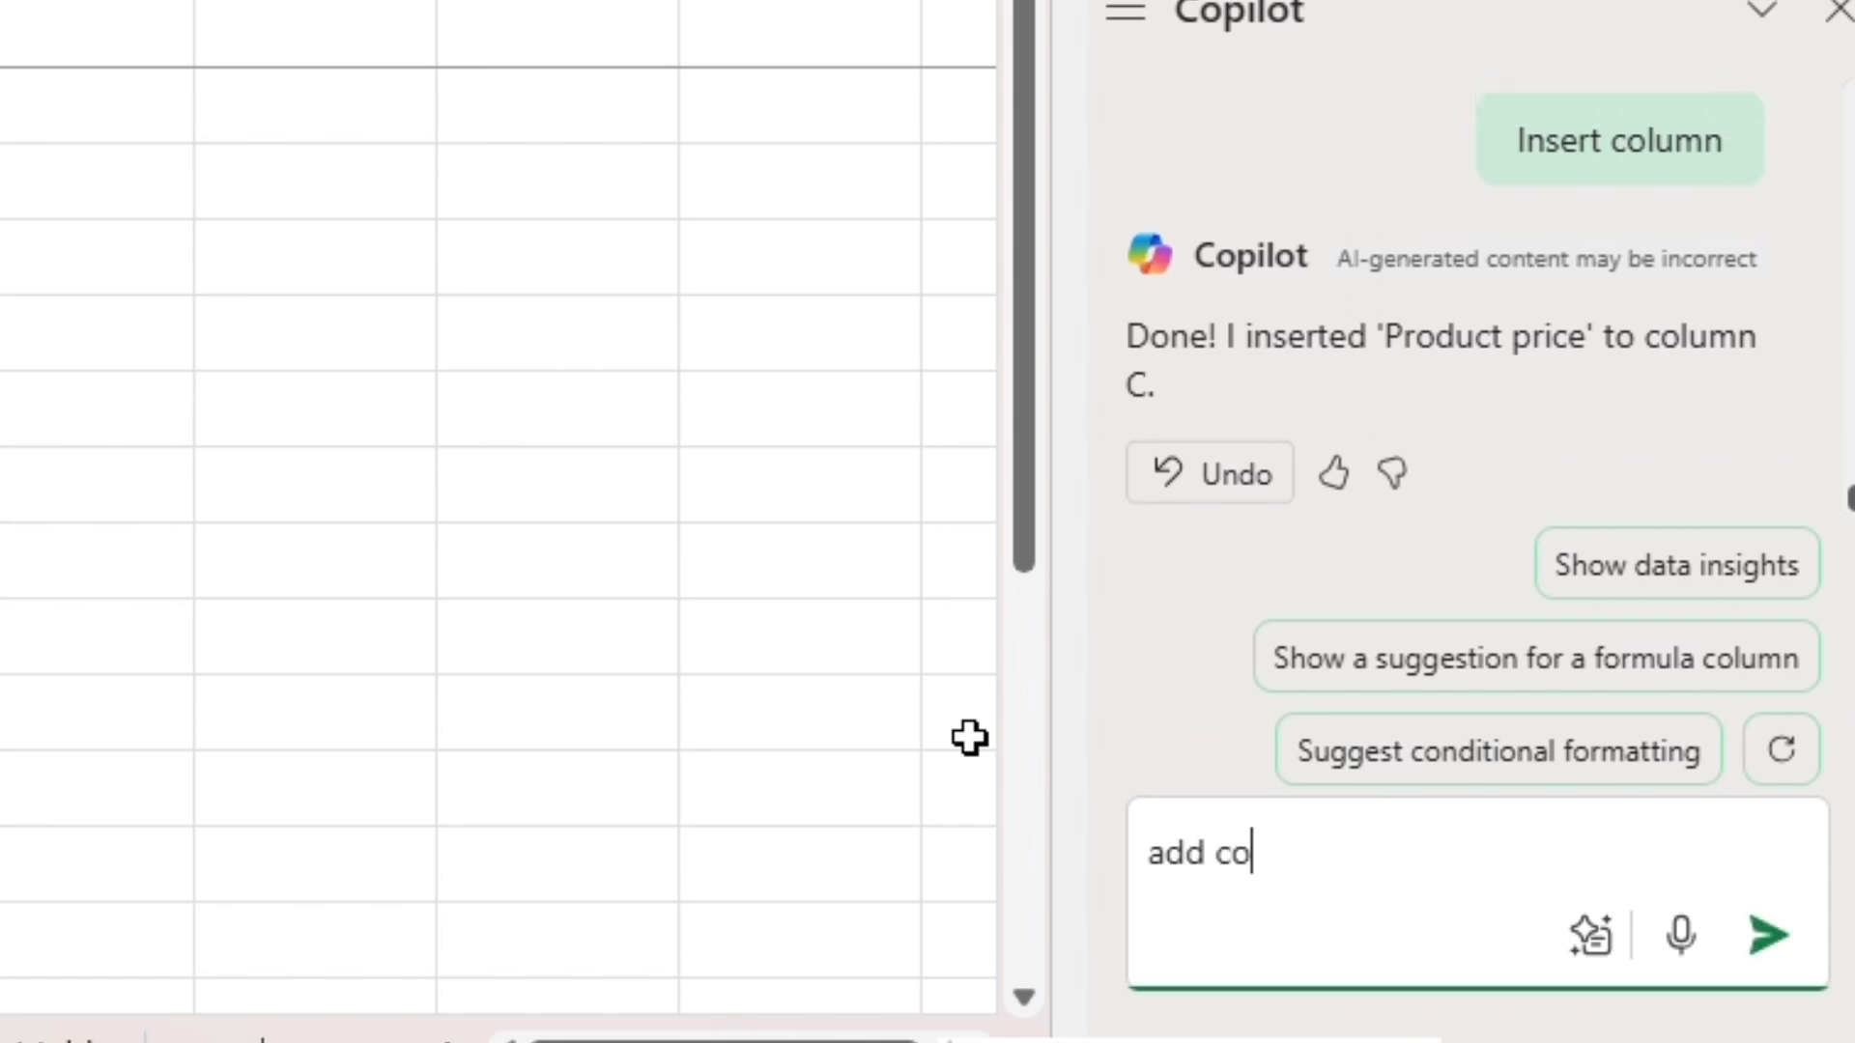
pyautogui.write('lumn')
pyautogui.press('BackSpace')
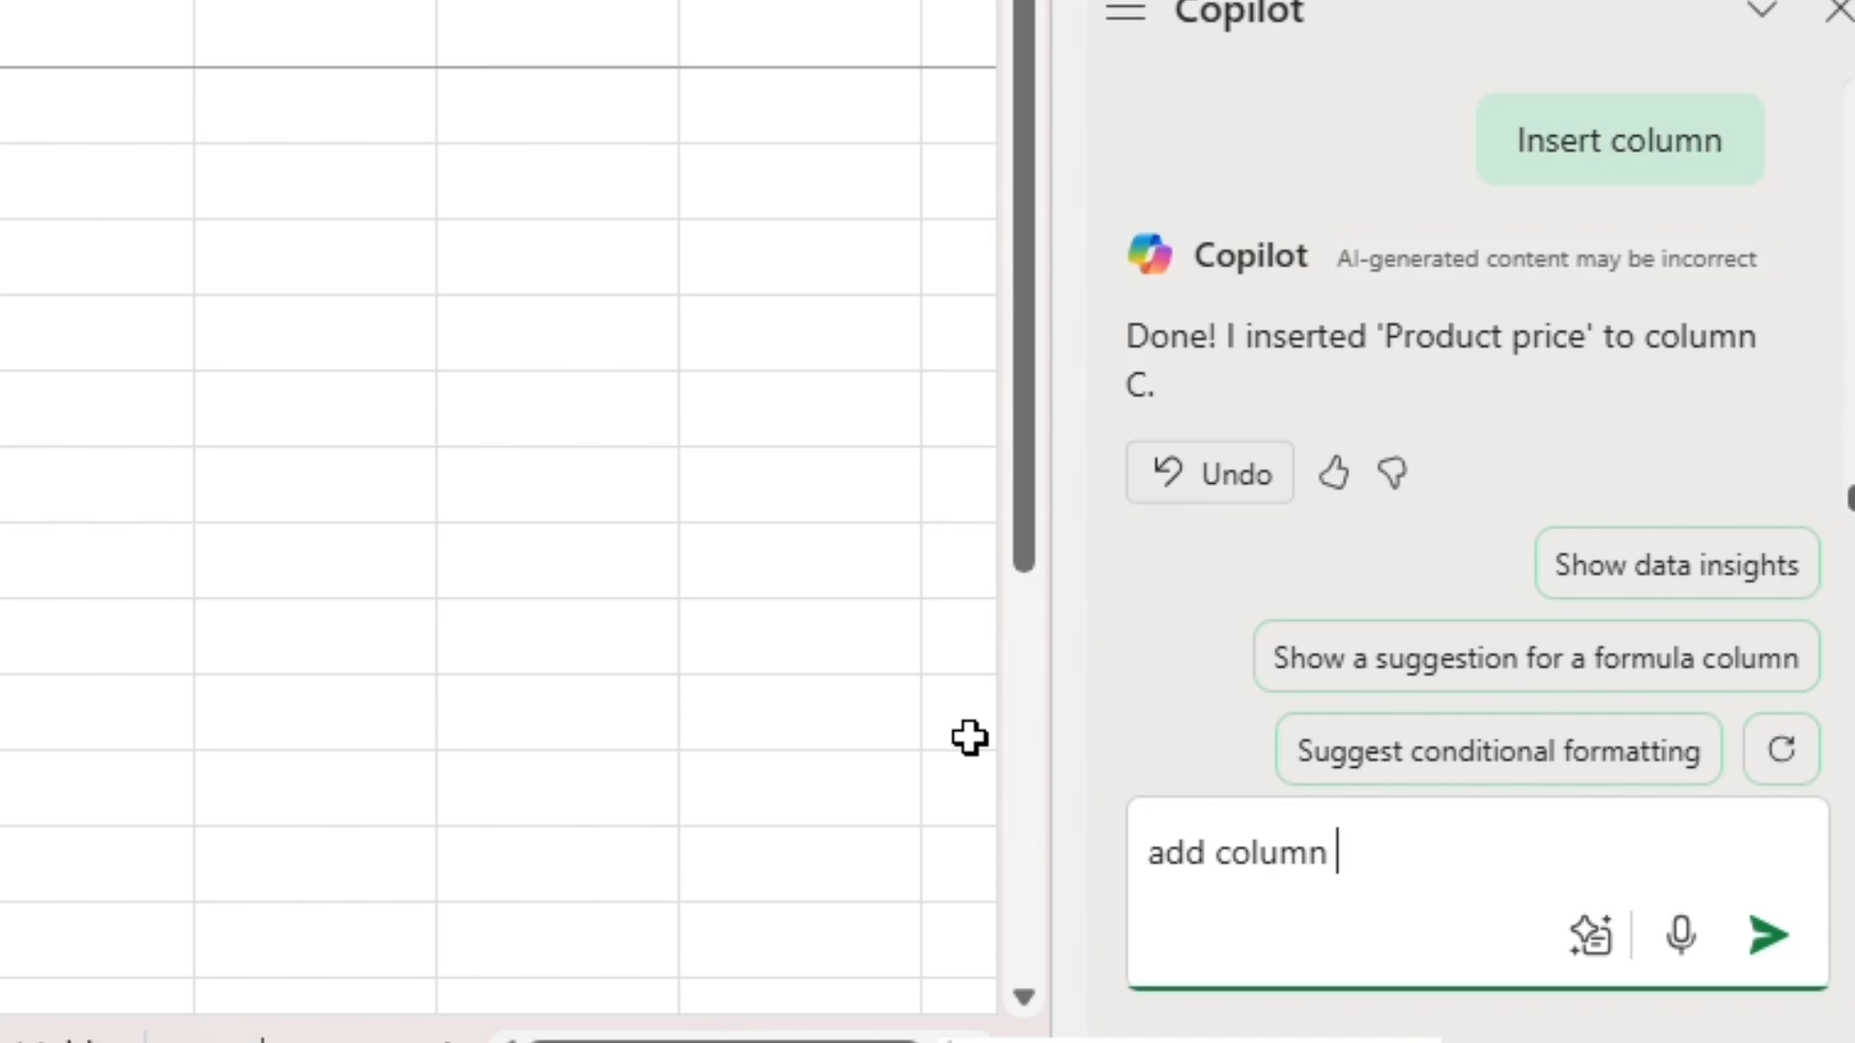
pyautogui.write('with pro')
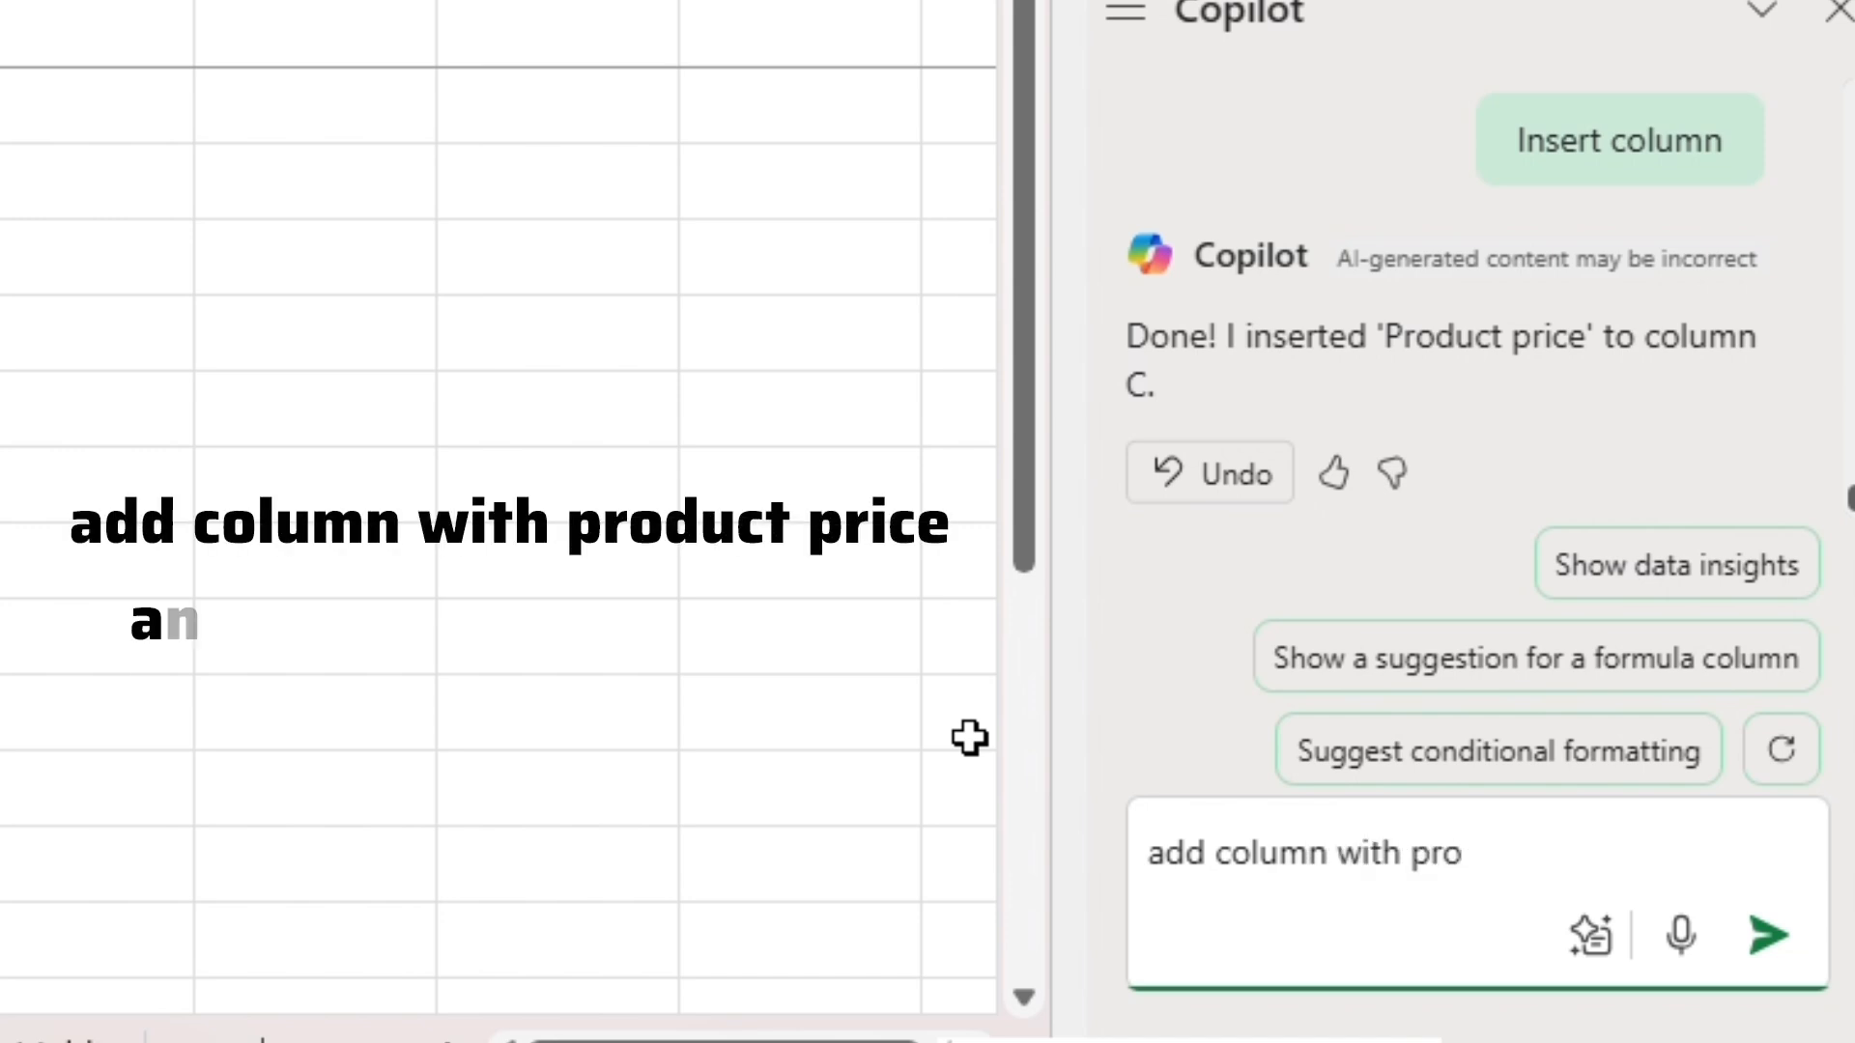
pyautogui.write('duct price a')
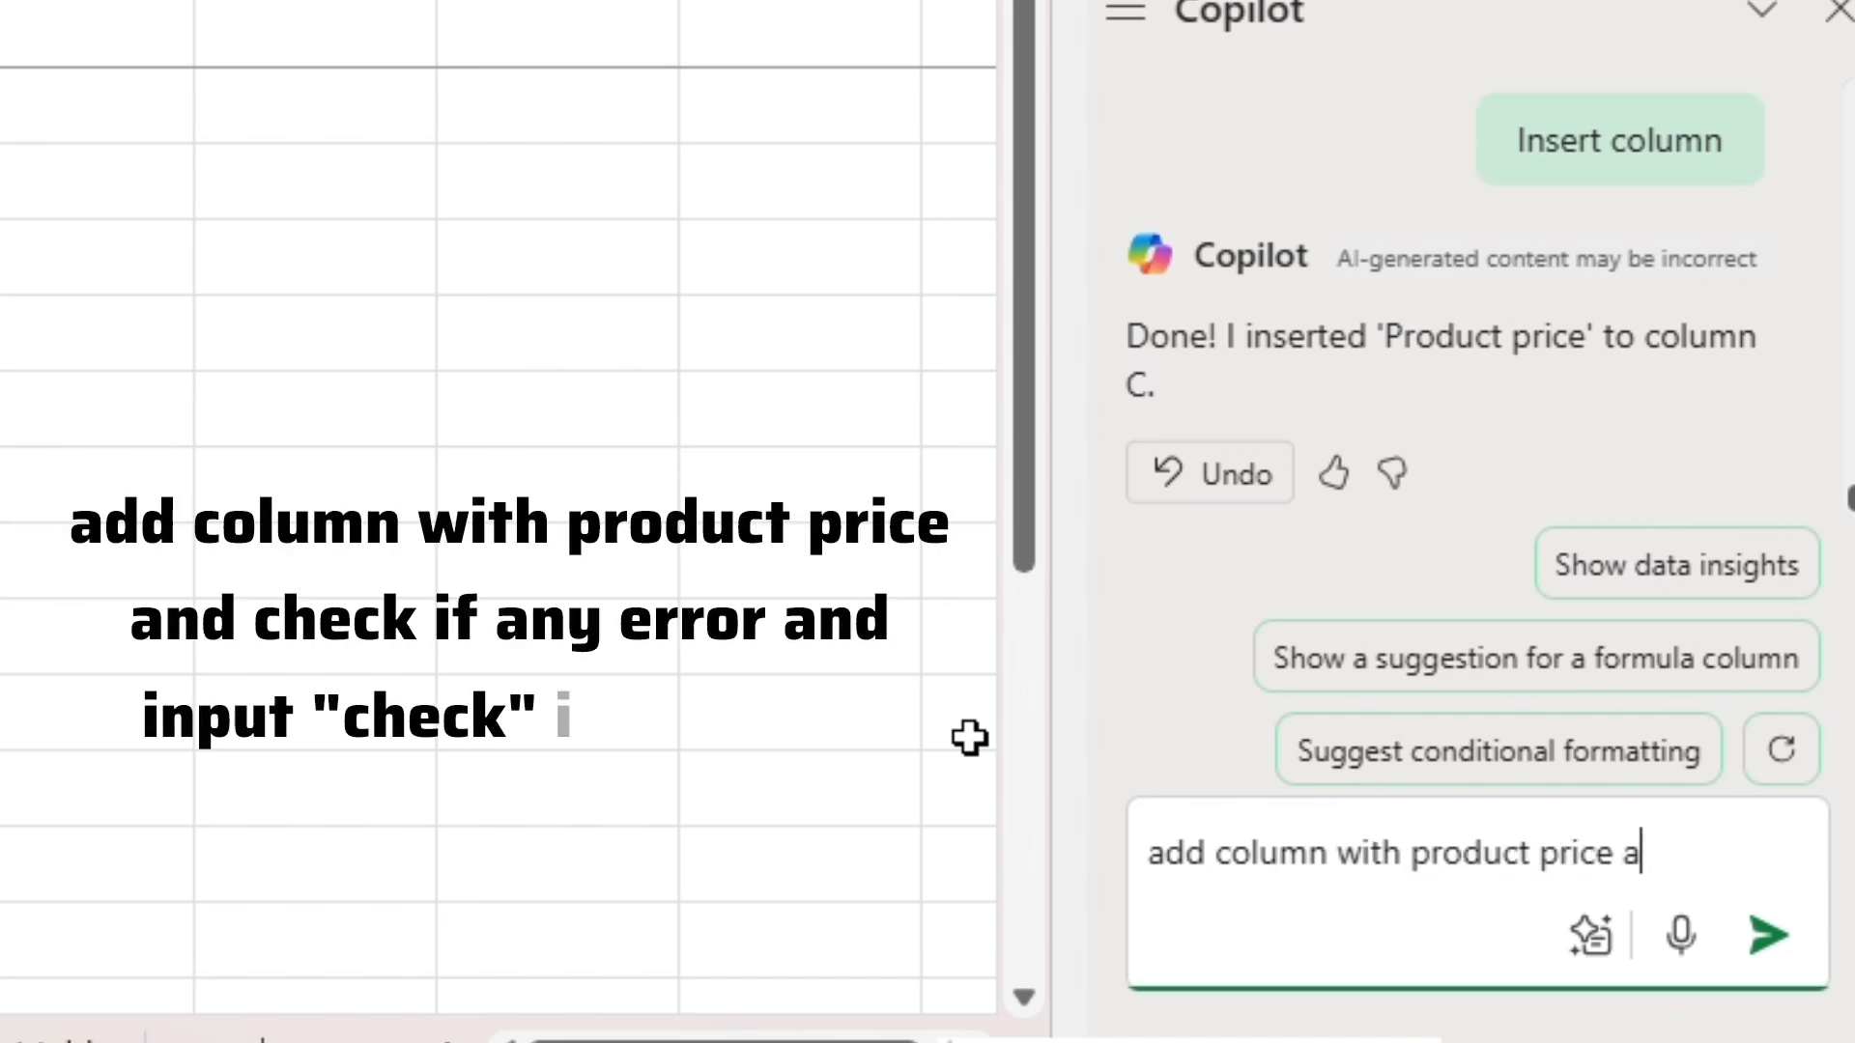
pyautogui.write('nd c')
pyautogui.press('BackSpace')
pyautogui.write('d chekc')
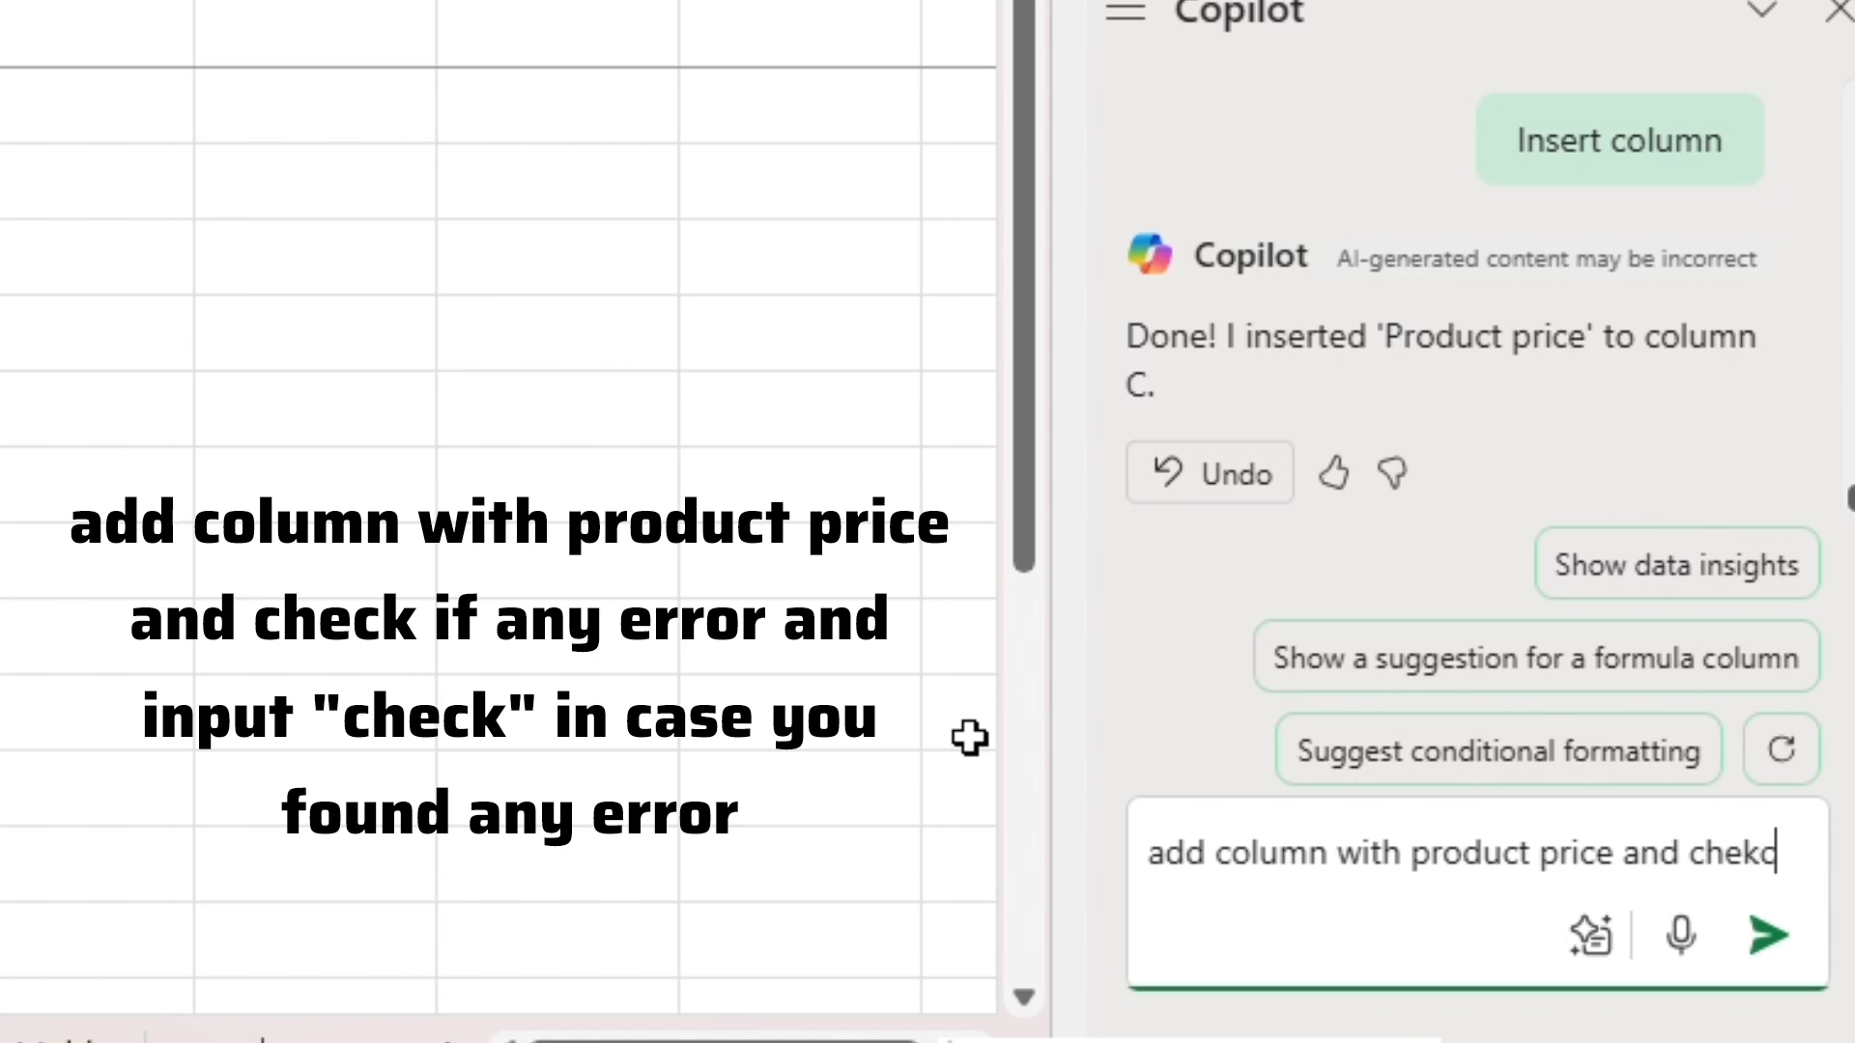
pyautogui.press('BackSpace')
pyautogui.press('BackSpace')
pyautogui.write('ck if ')
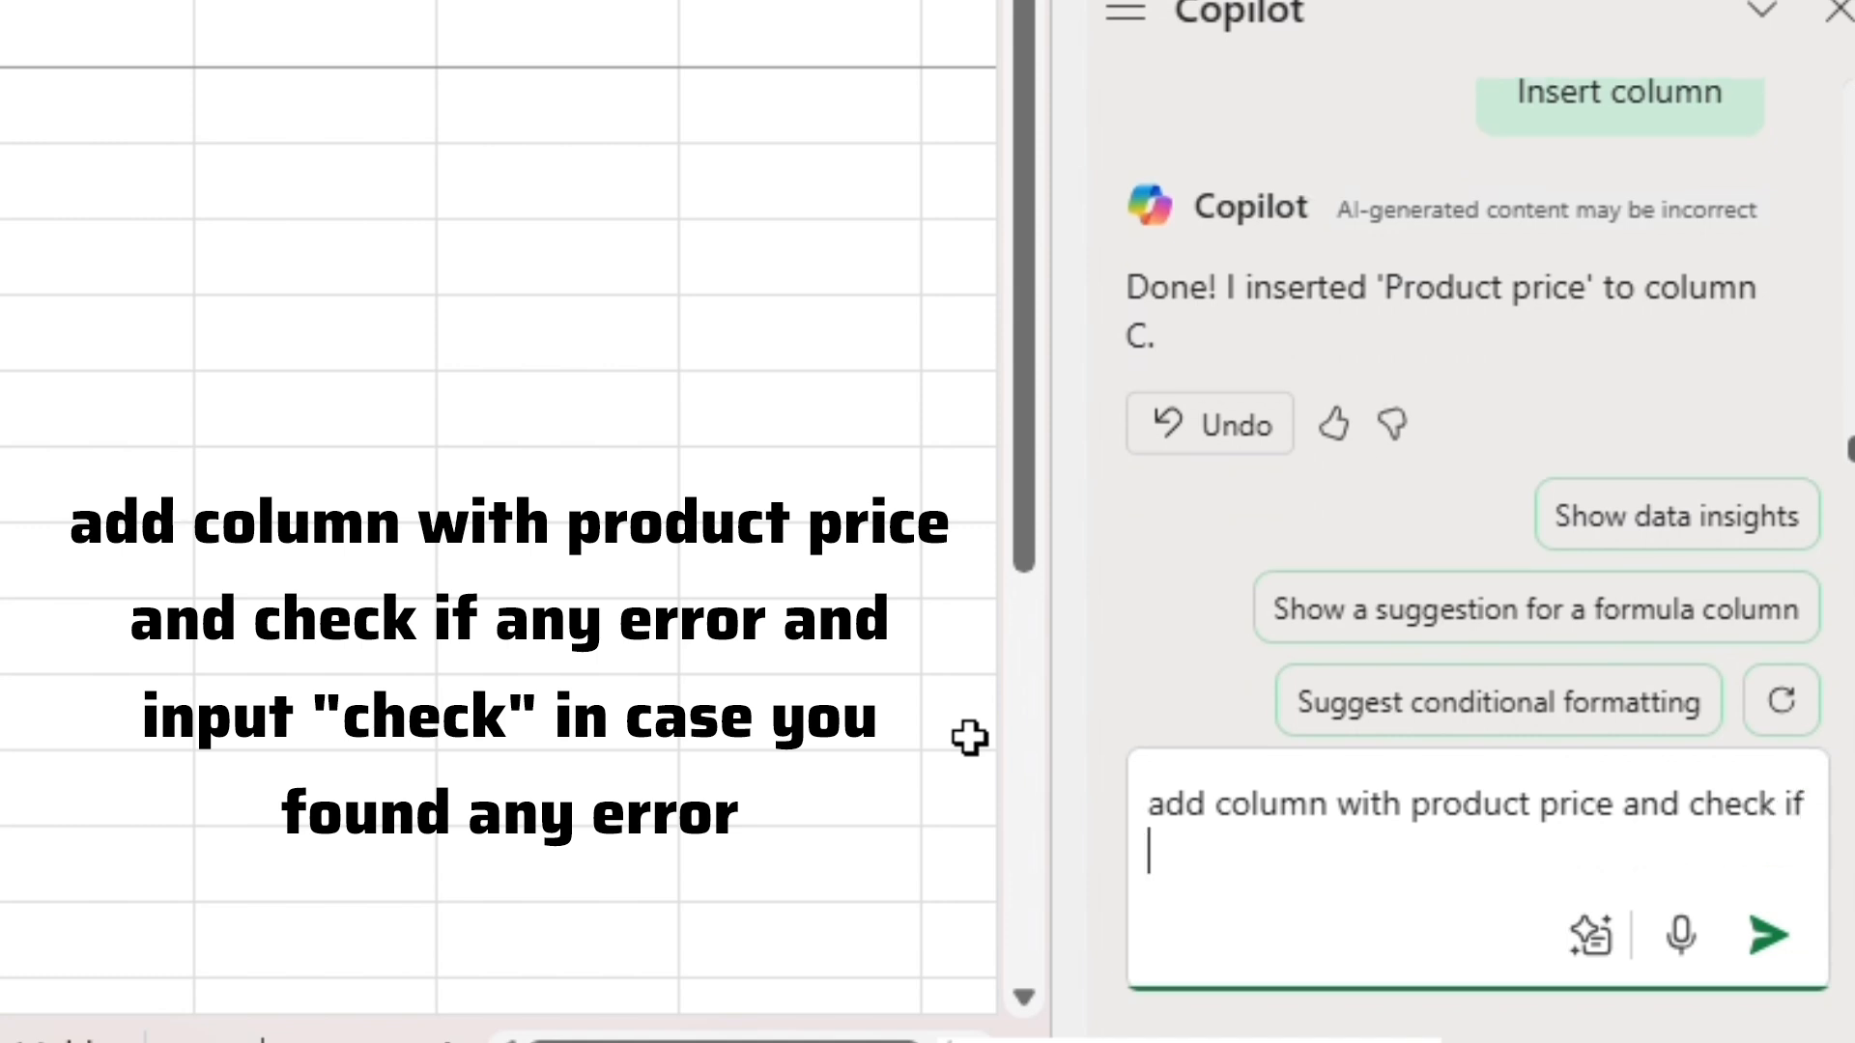
pyautogui.write('any error a')
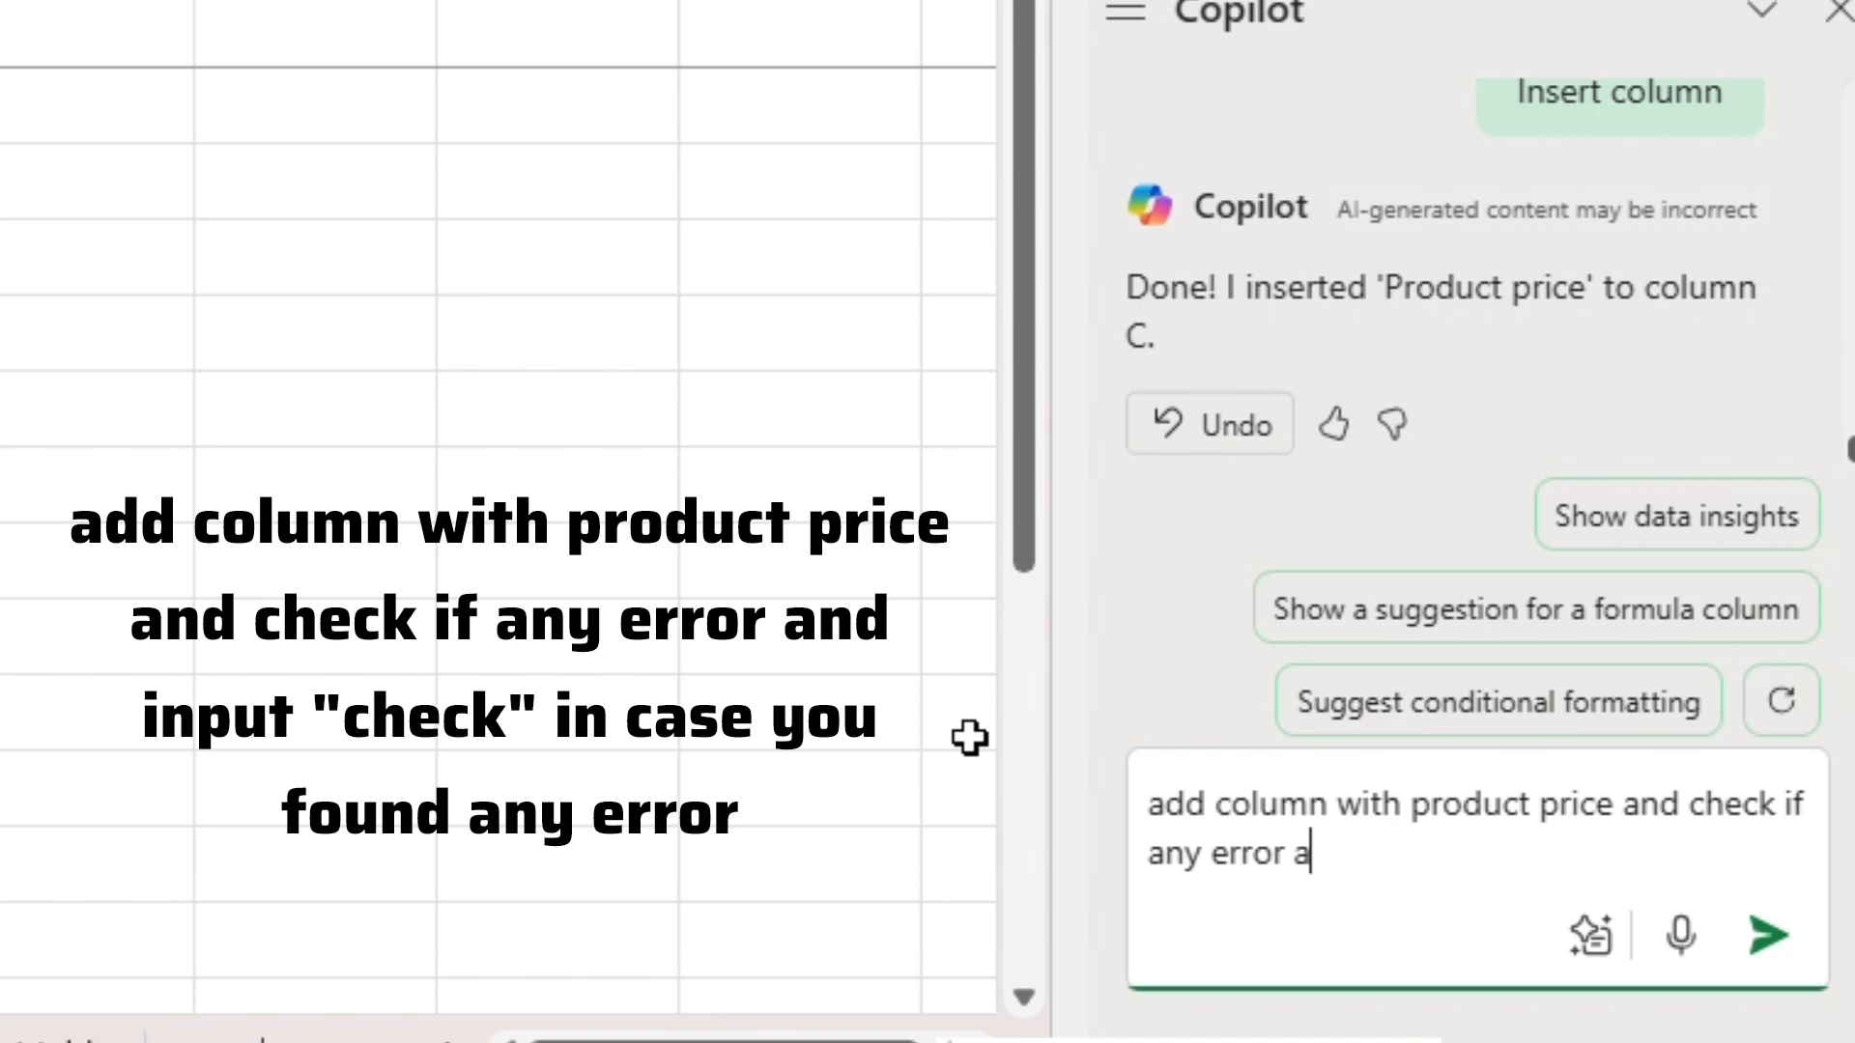
pyautogui.write('nd input ')
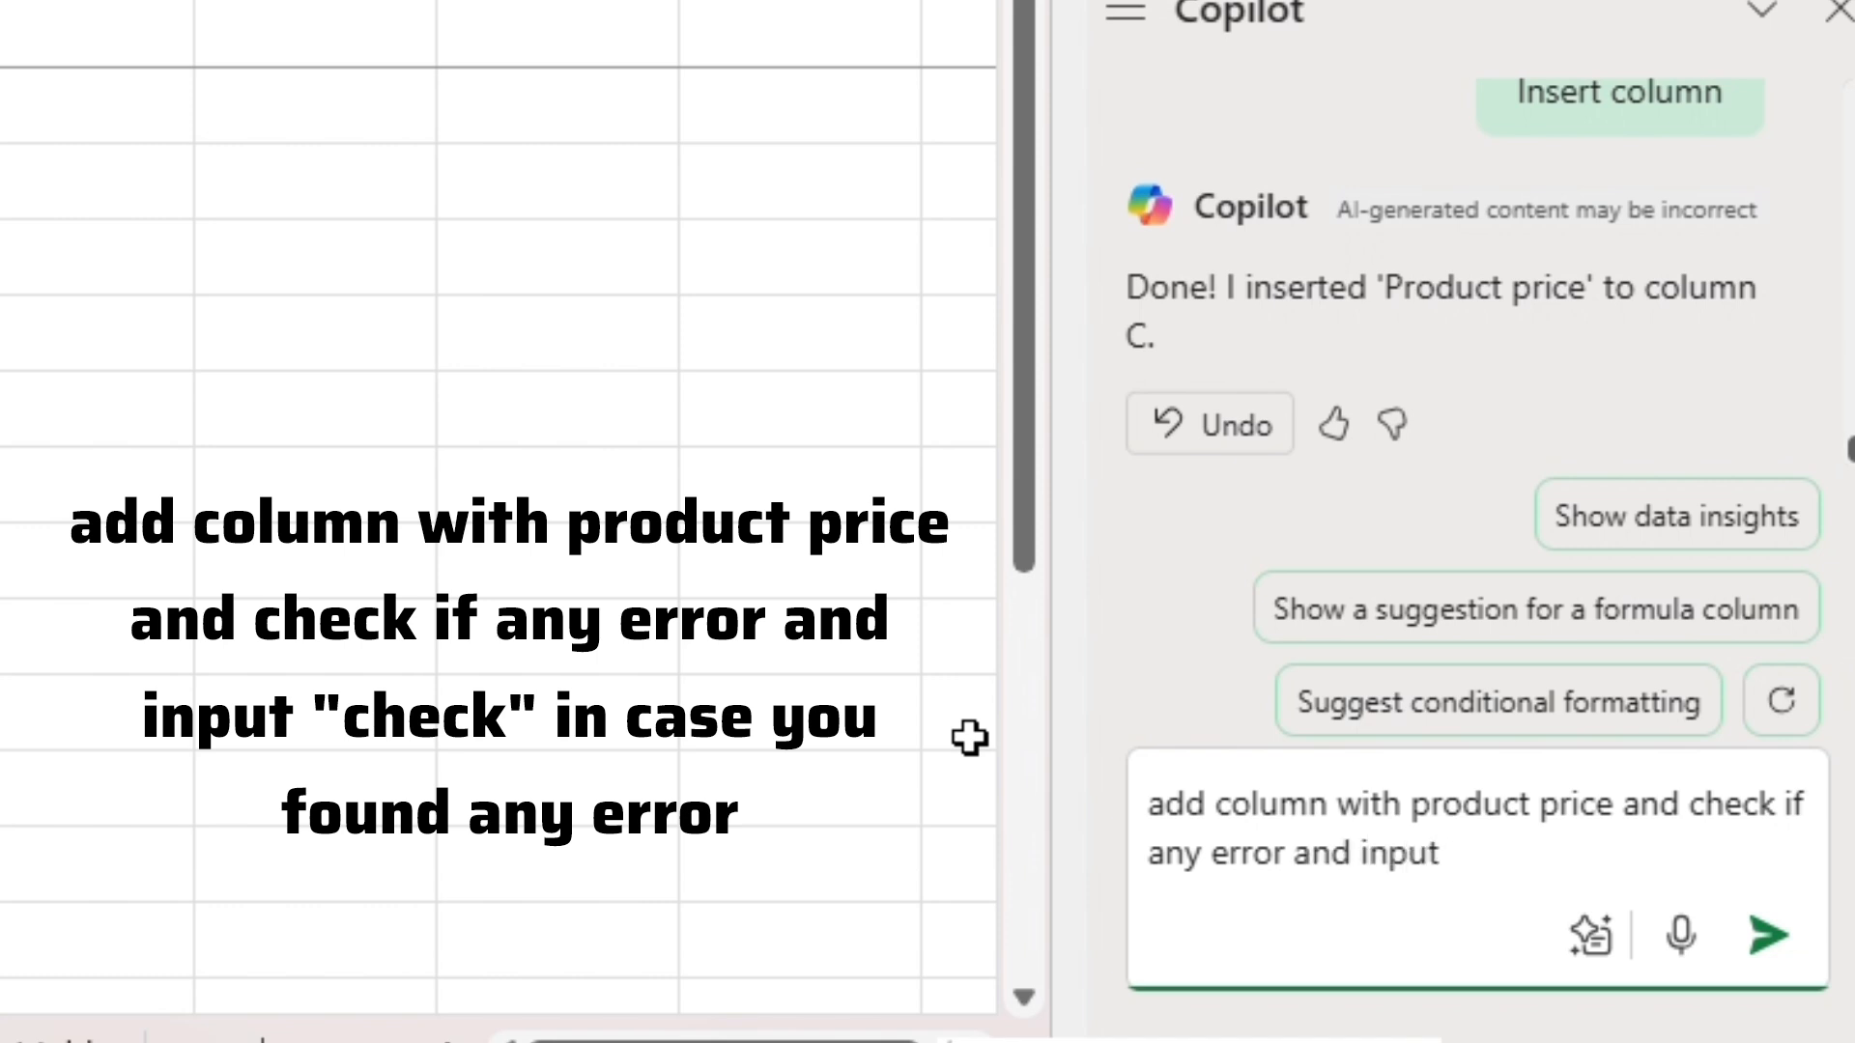
pyautogui.write('"check" i')
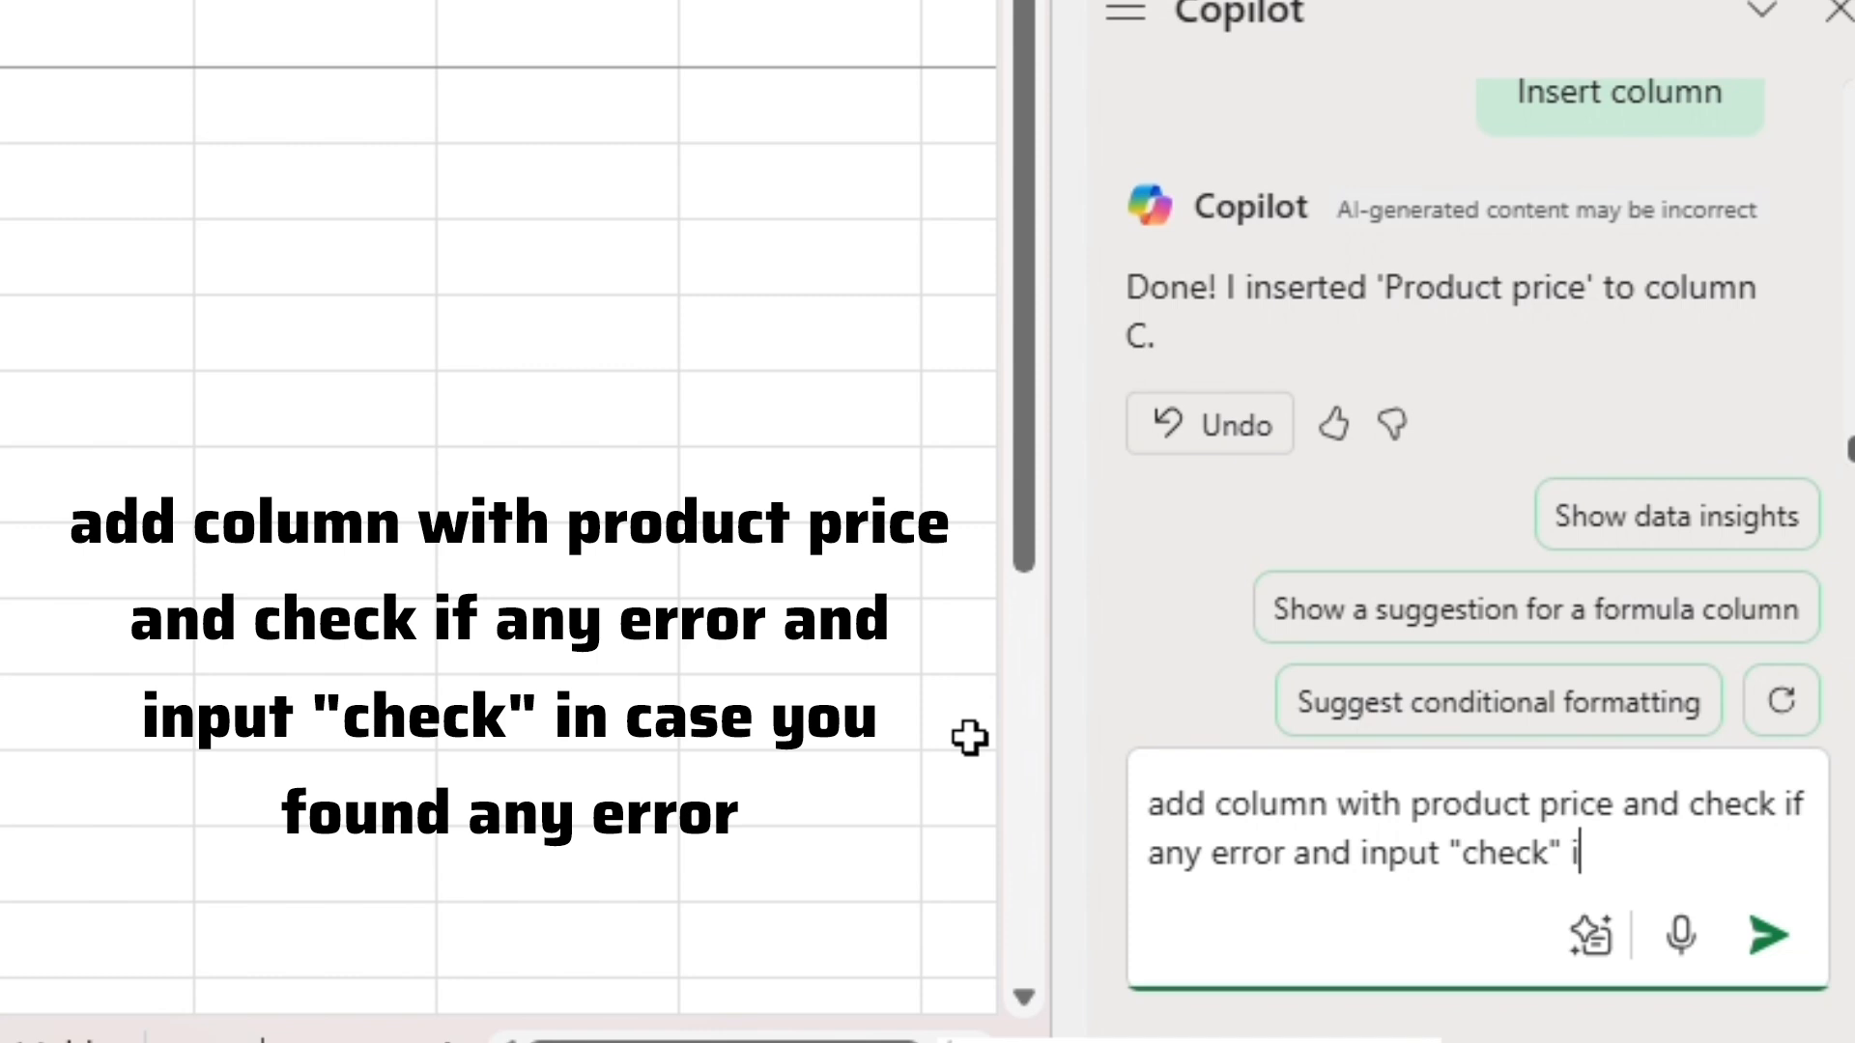
pyautogui.write('n case you ')
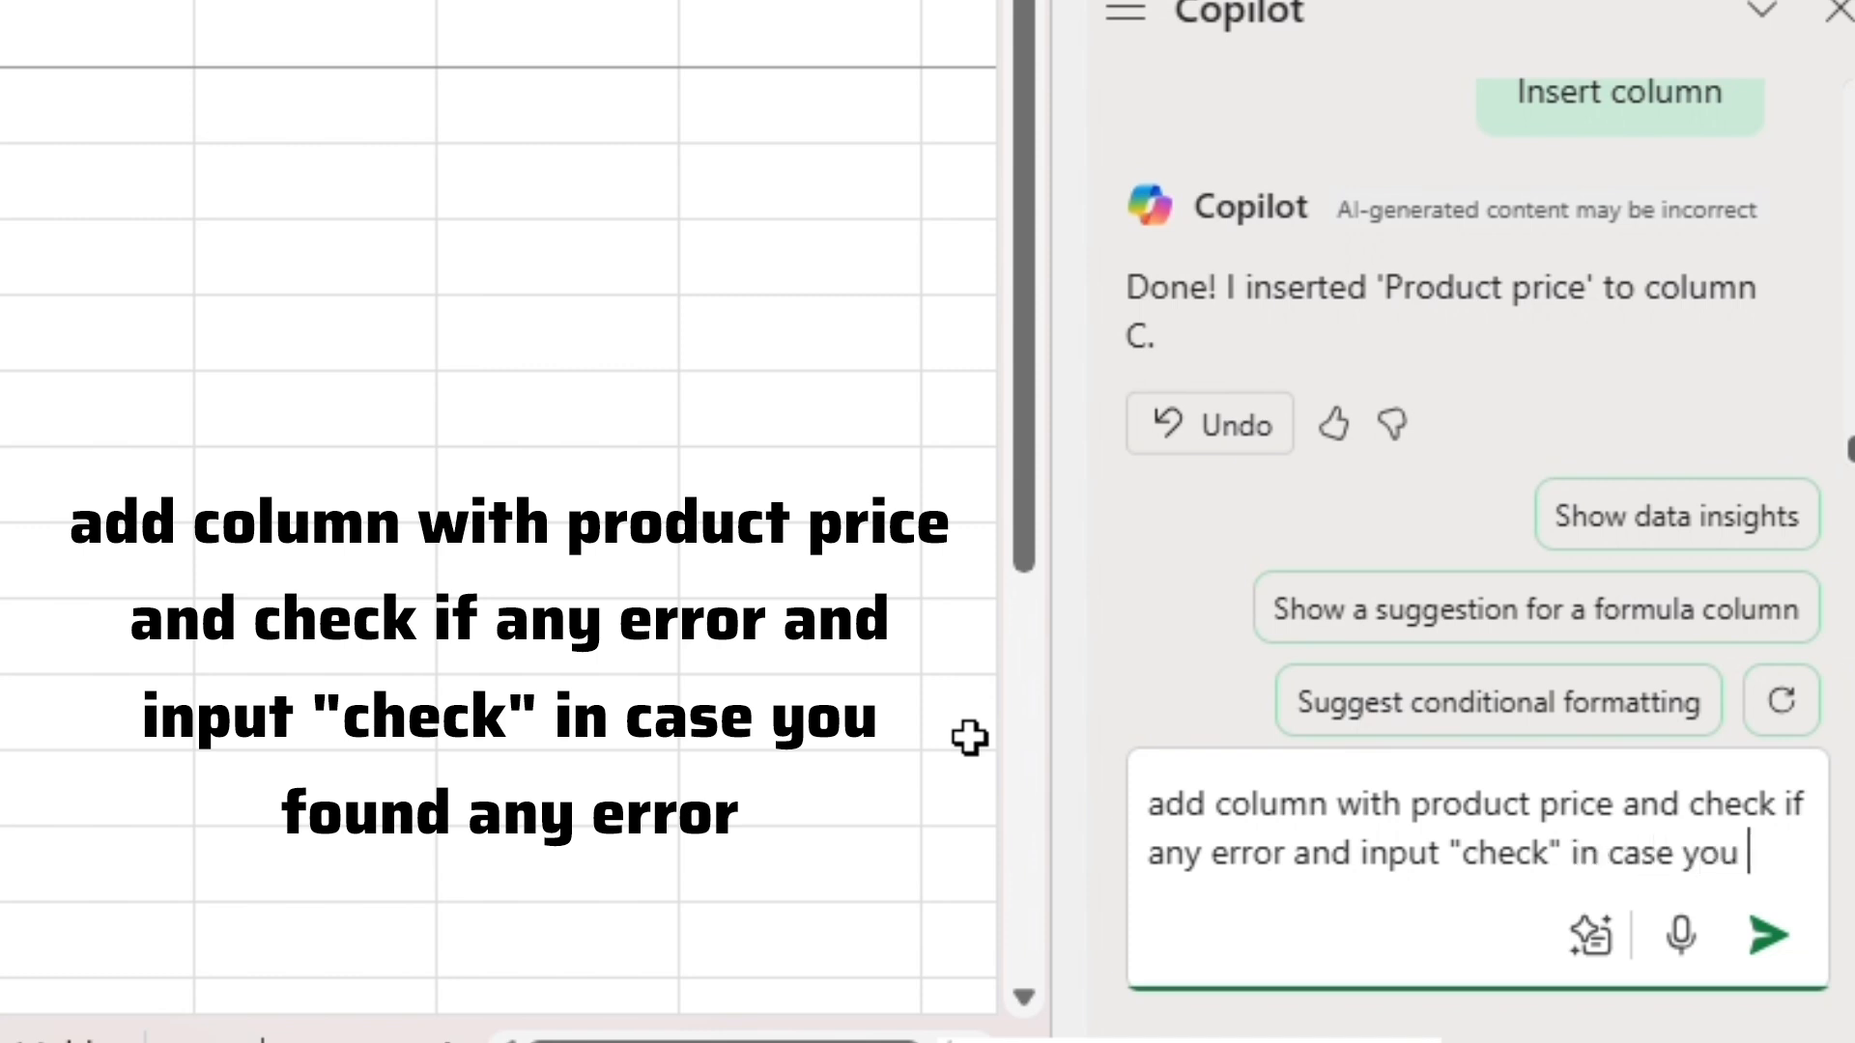
pyautogui.write('found any error')
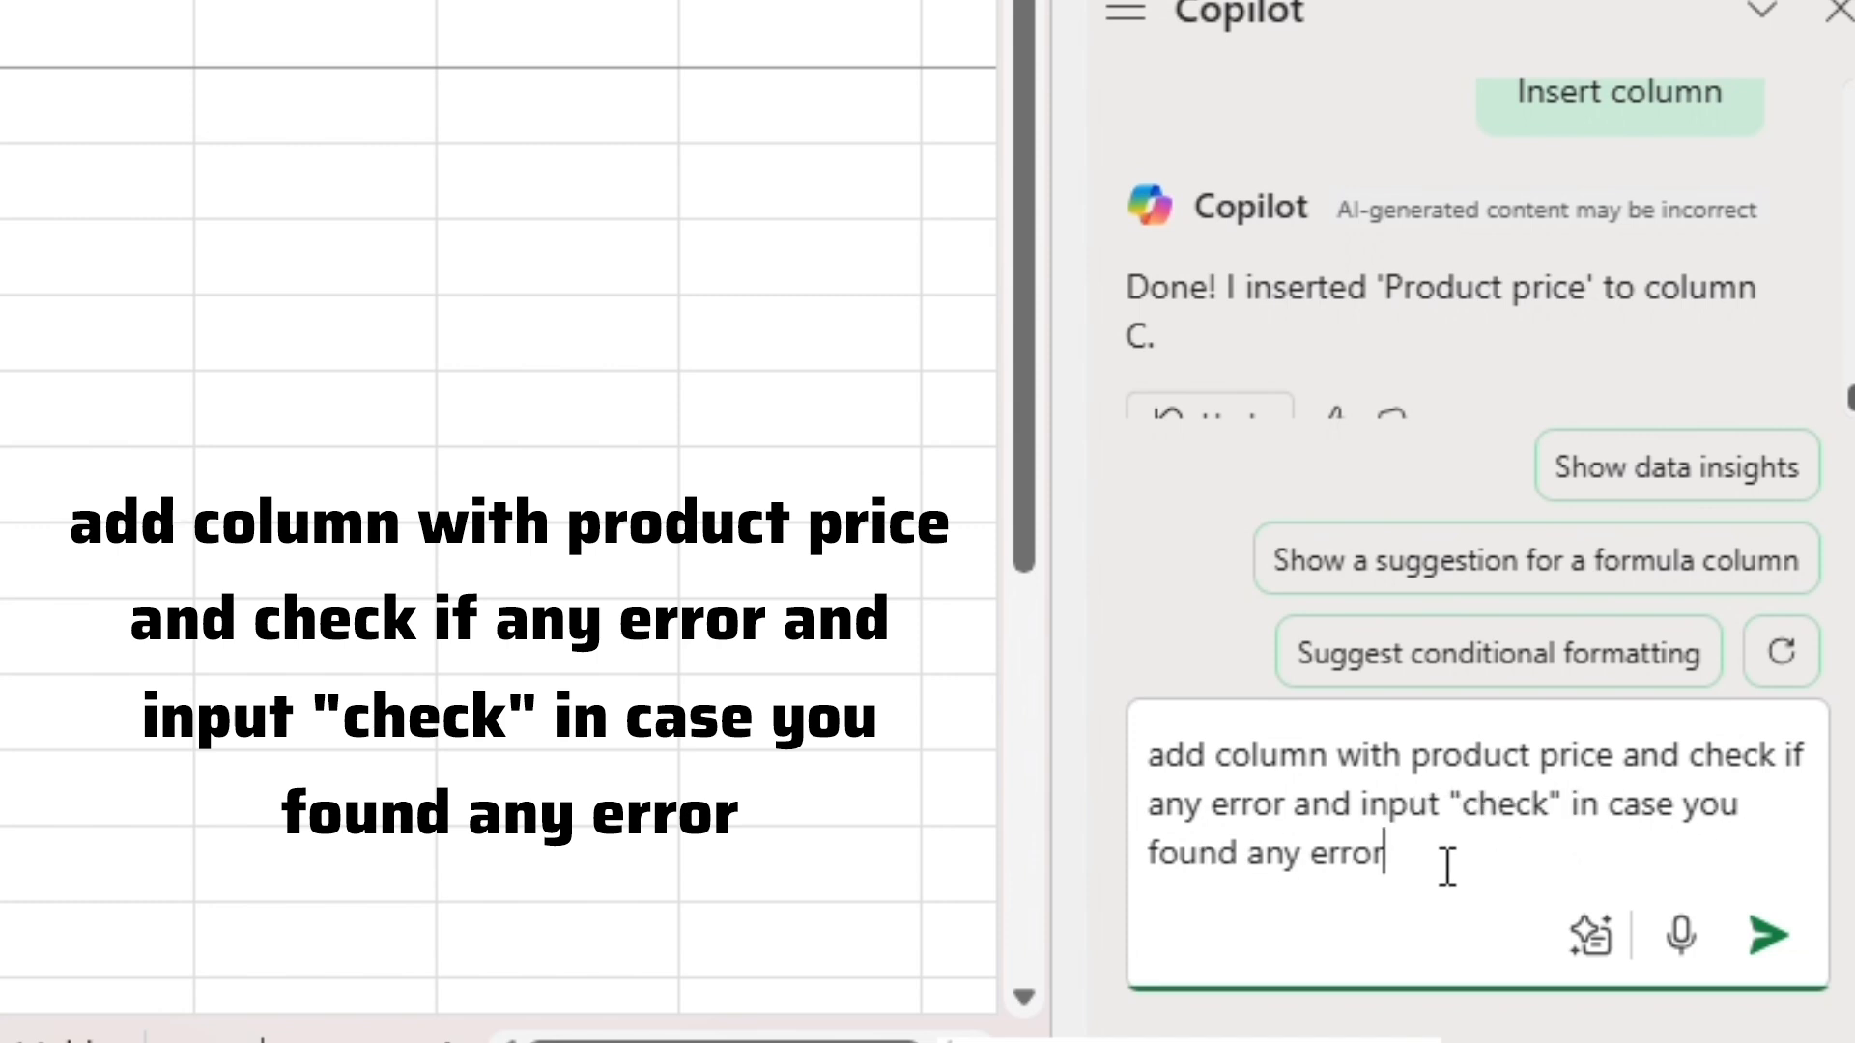
pyautogui.click(1768, 939)
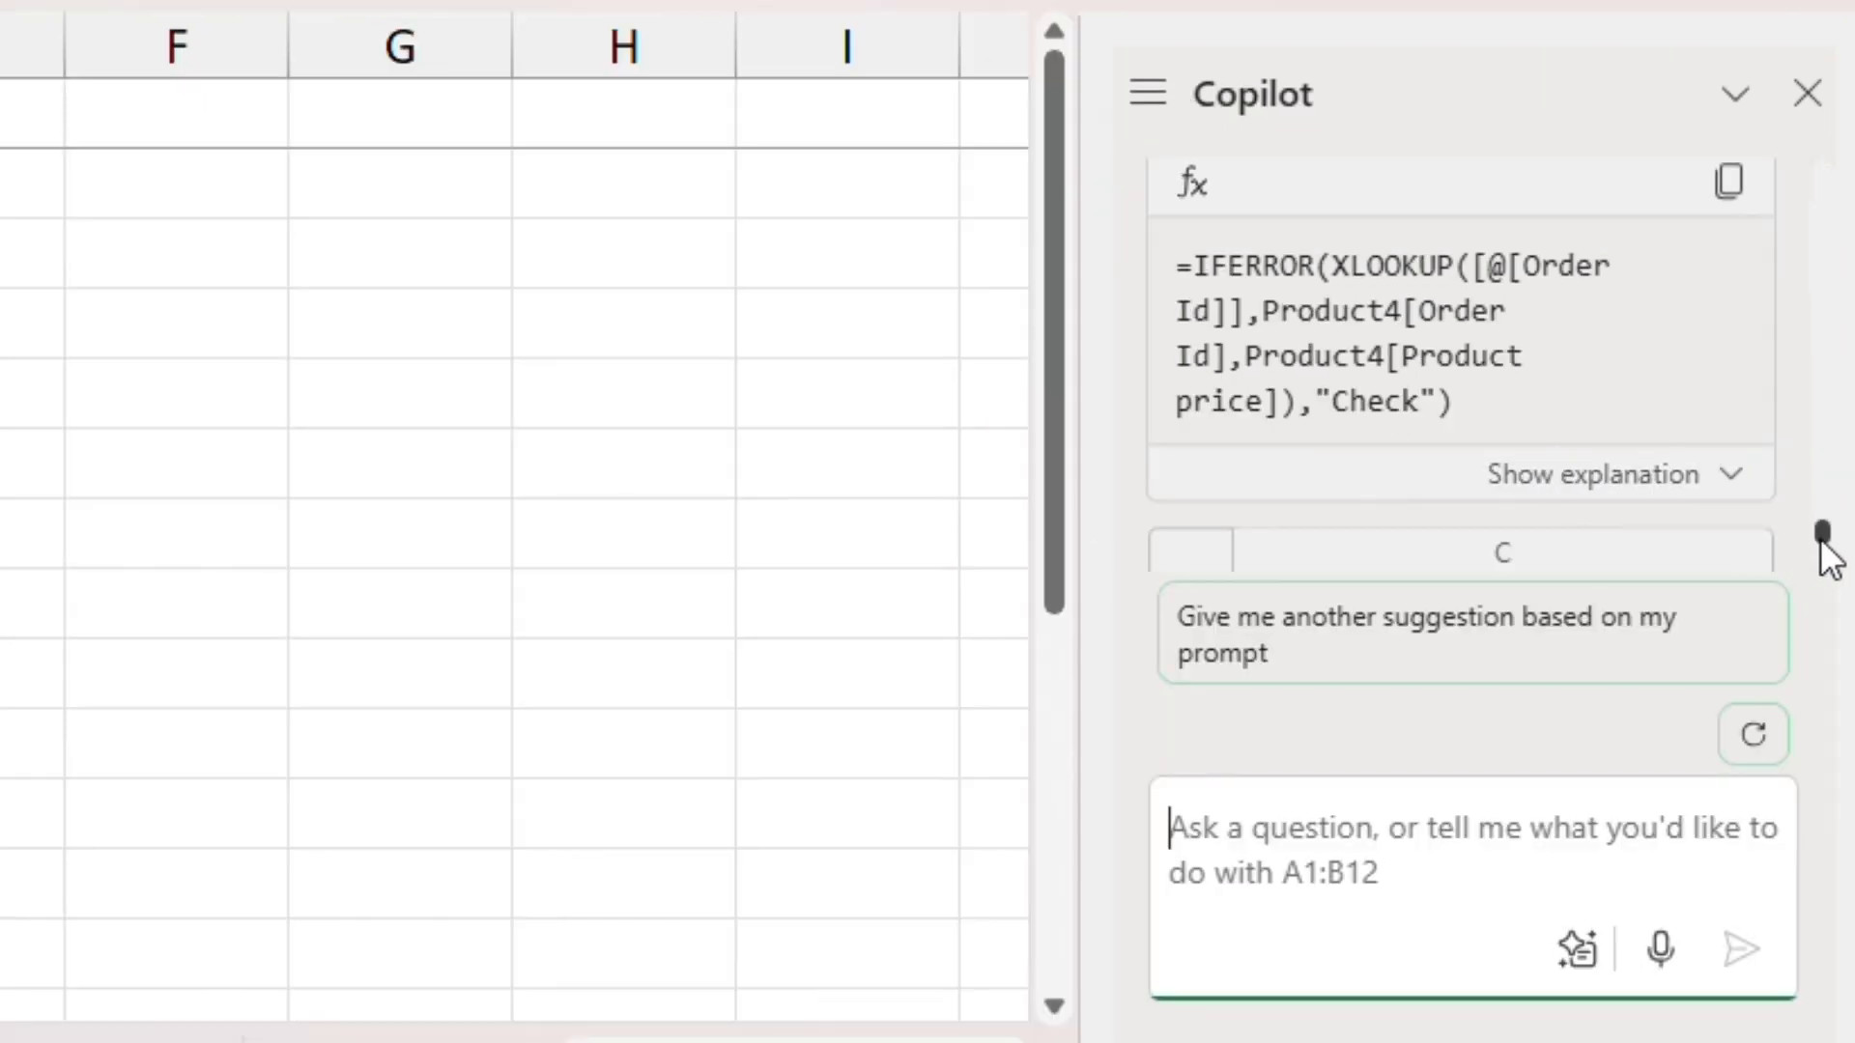
# Review Copilot's IFERROR and XLOOKUP suggestion and insert its Product price column into the order table on the With error sheet.
pyautogui.moveTo(1822, 534); pyautogui.dragTo(1823, 549)
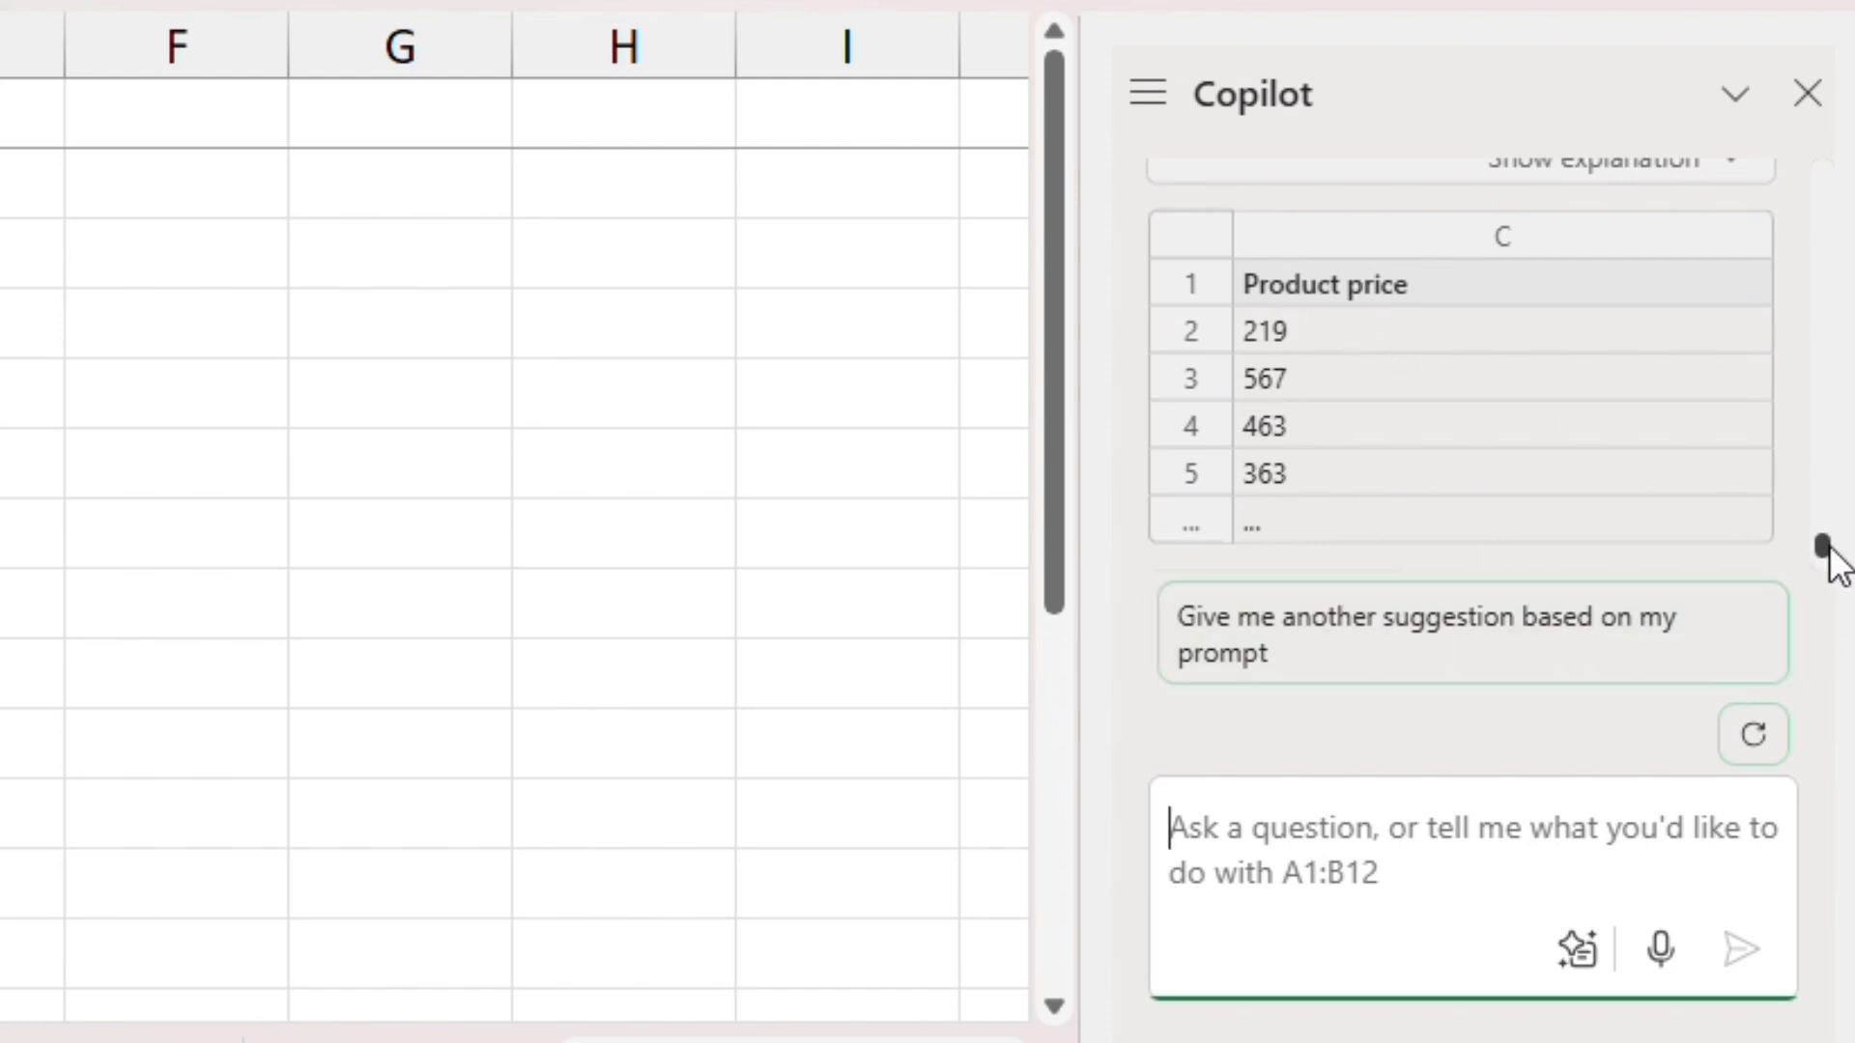
pyautogui.moveTo(1824, 547); pyautogui.dragTo(1825, 560)
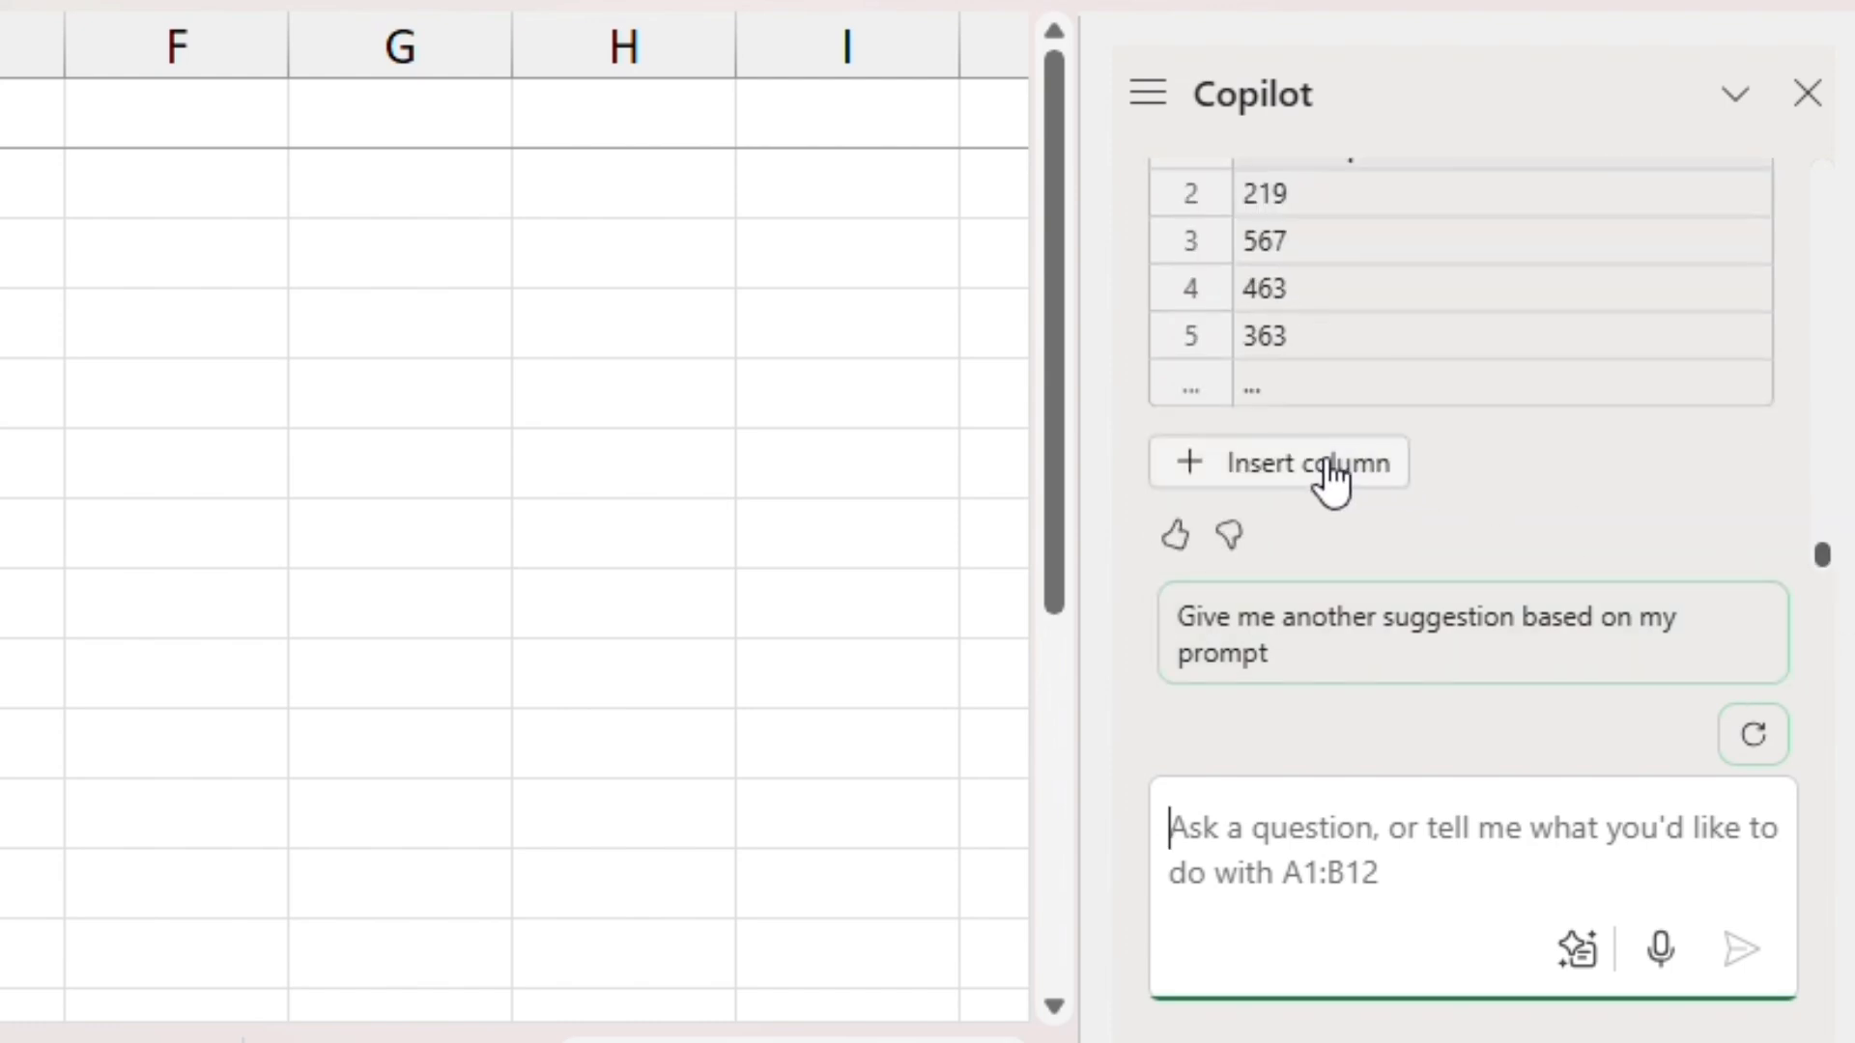
pyautogui.click(1326, 466)
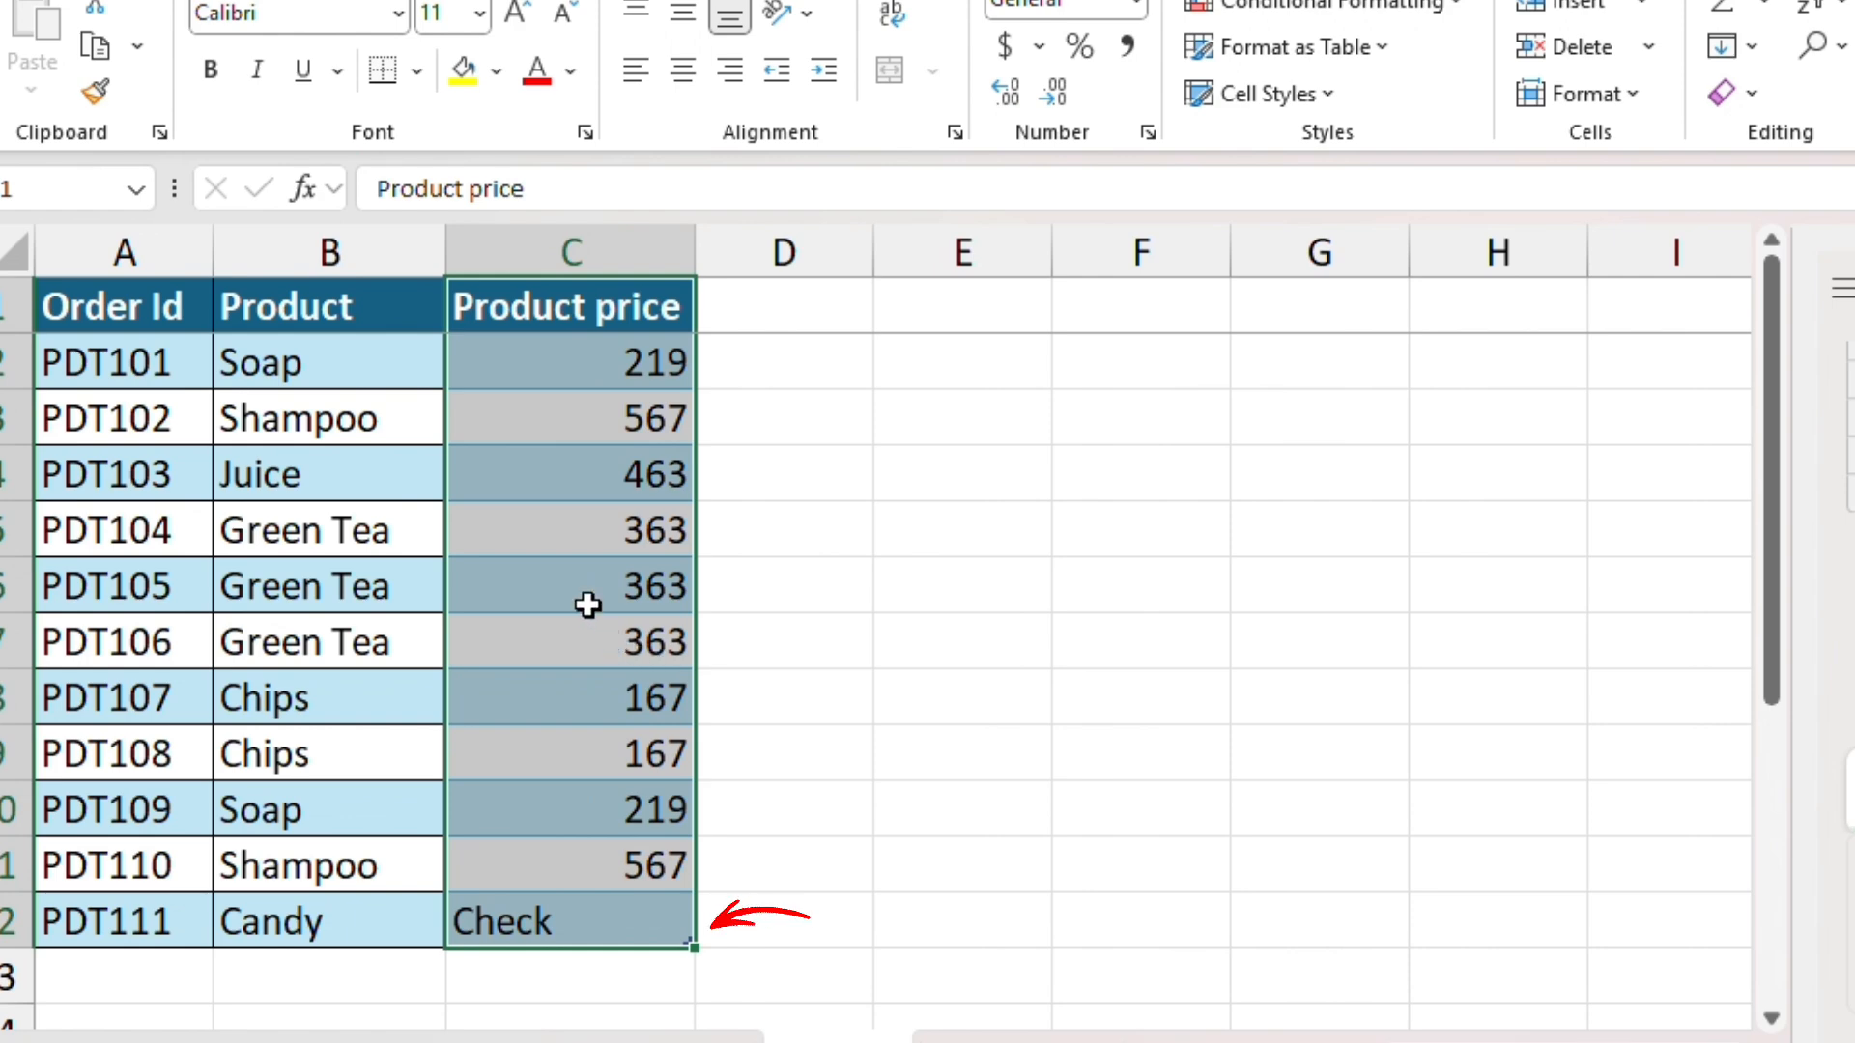
# Examine the IFERROR and XLOOKUP arguments in the first price cell and the formula in the Candy row, leaving the formulas as they are.
pyautogui.click(587, 604)
pyautogui.click(582, 921)
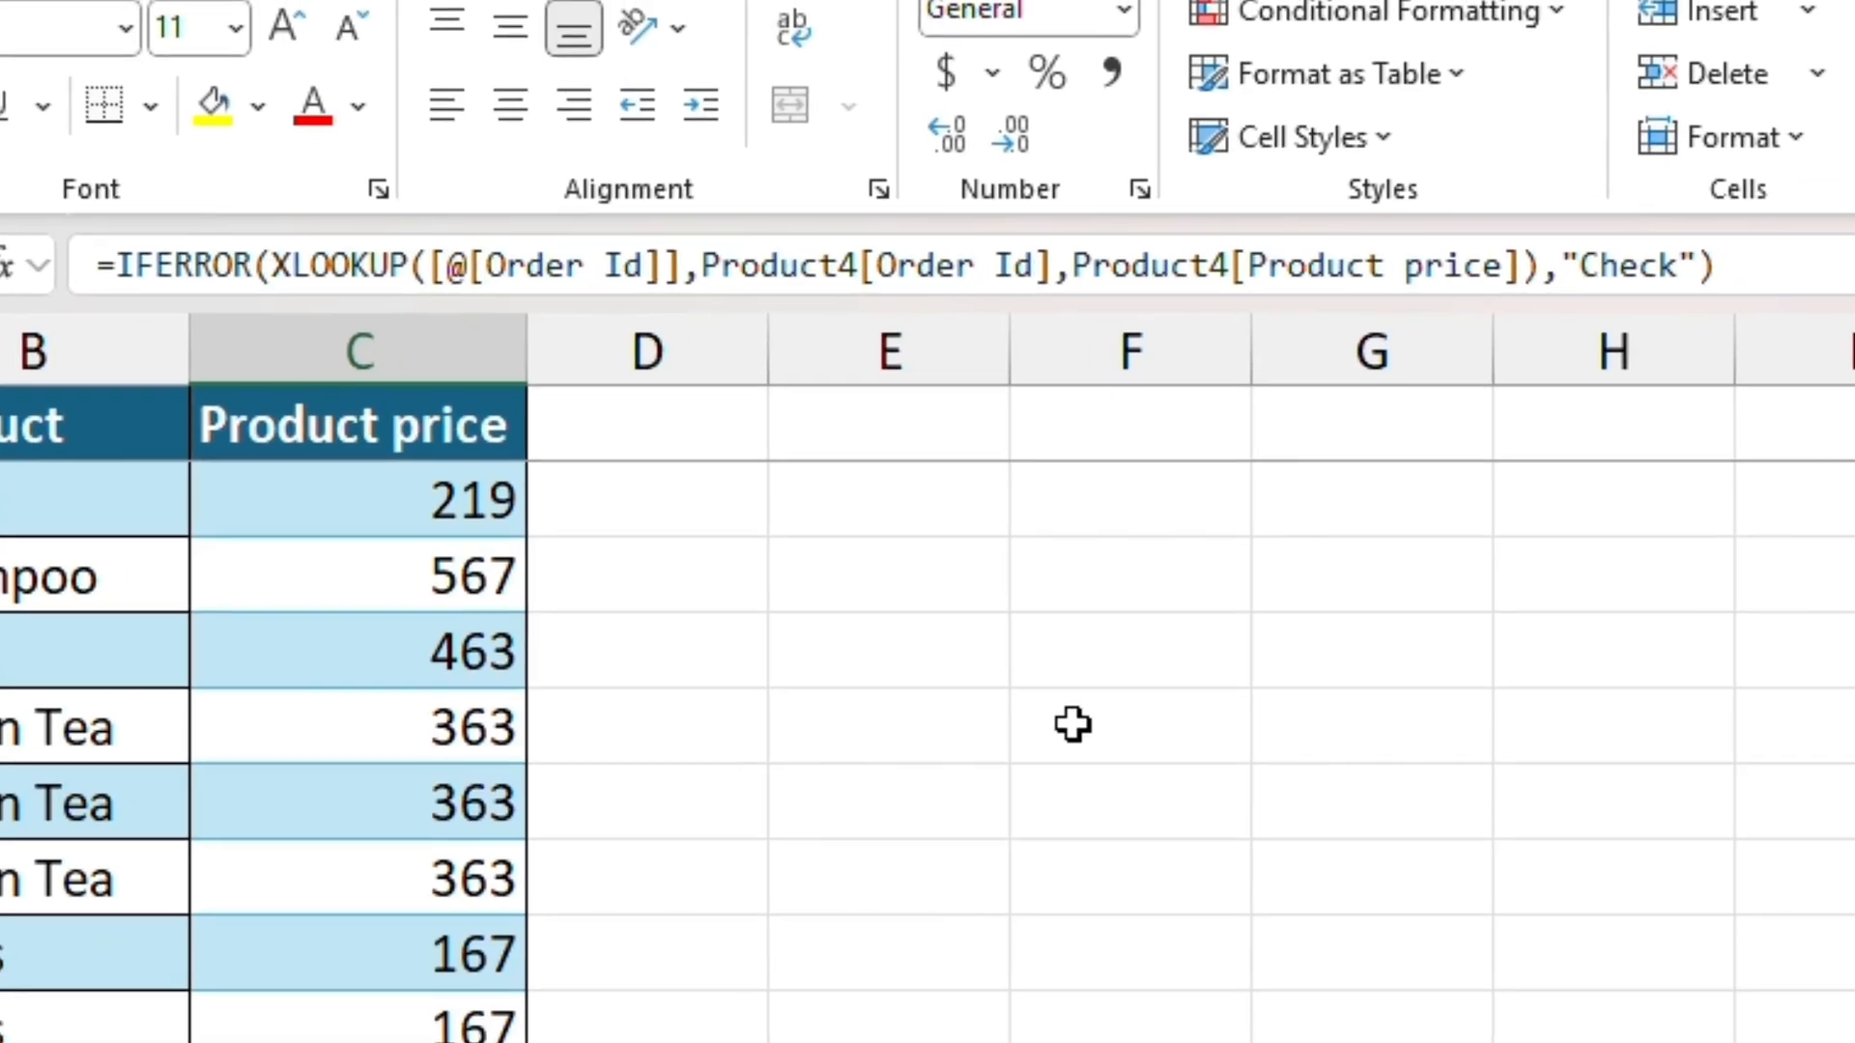
pyautogui.click(459, 493)
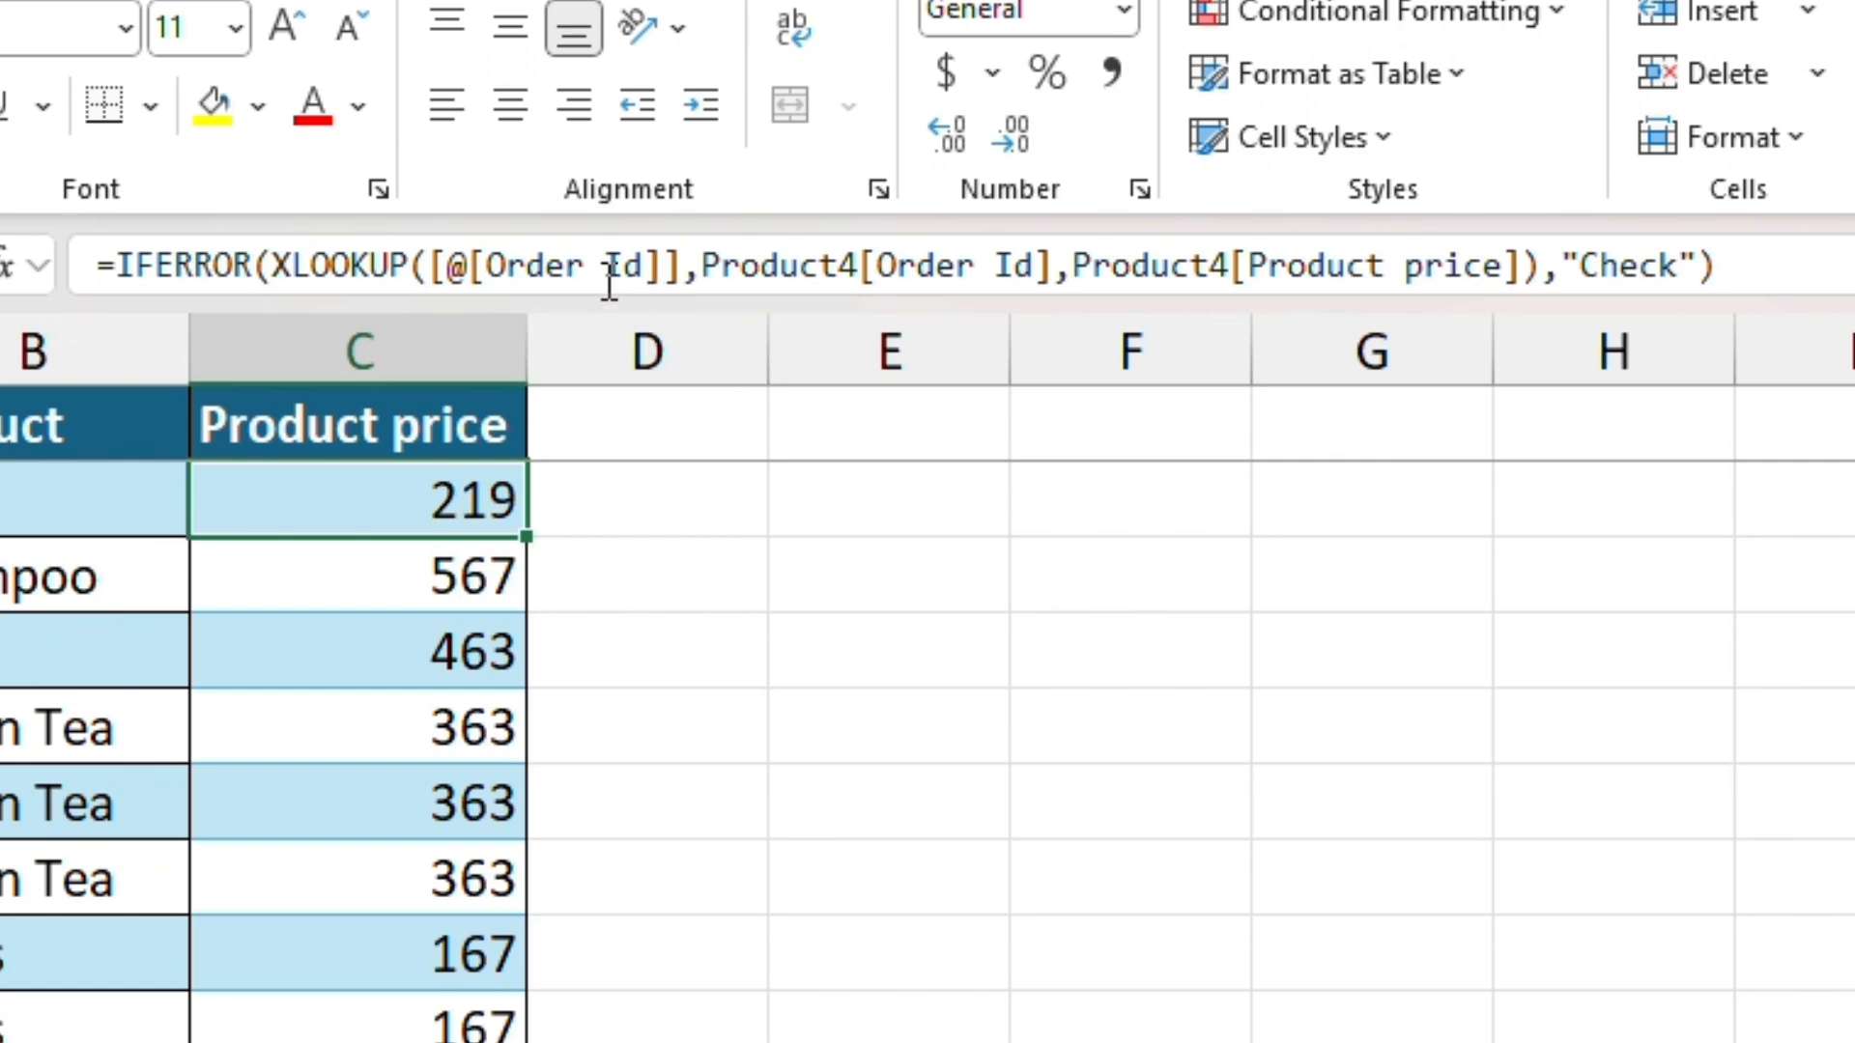
pyautogui.click(1699, 263)
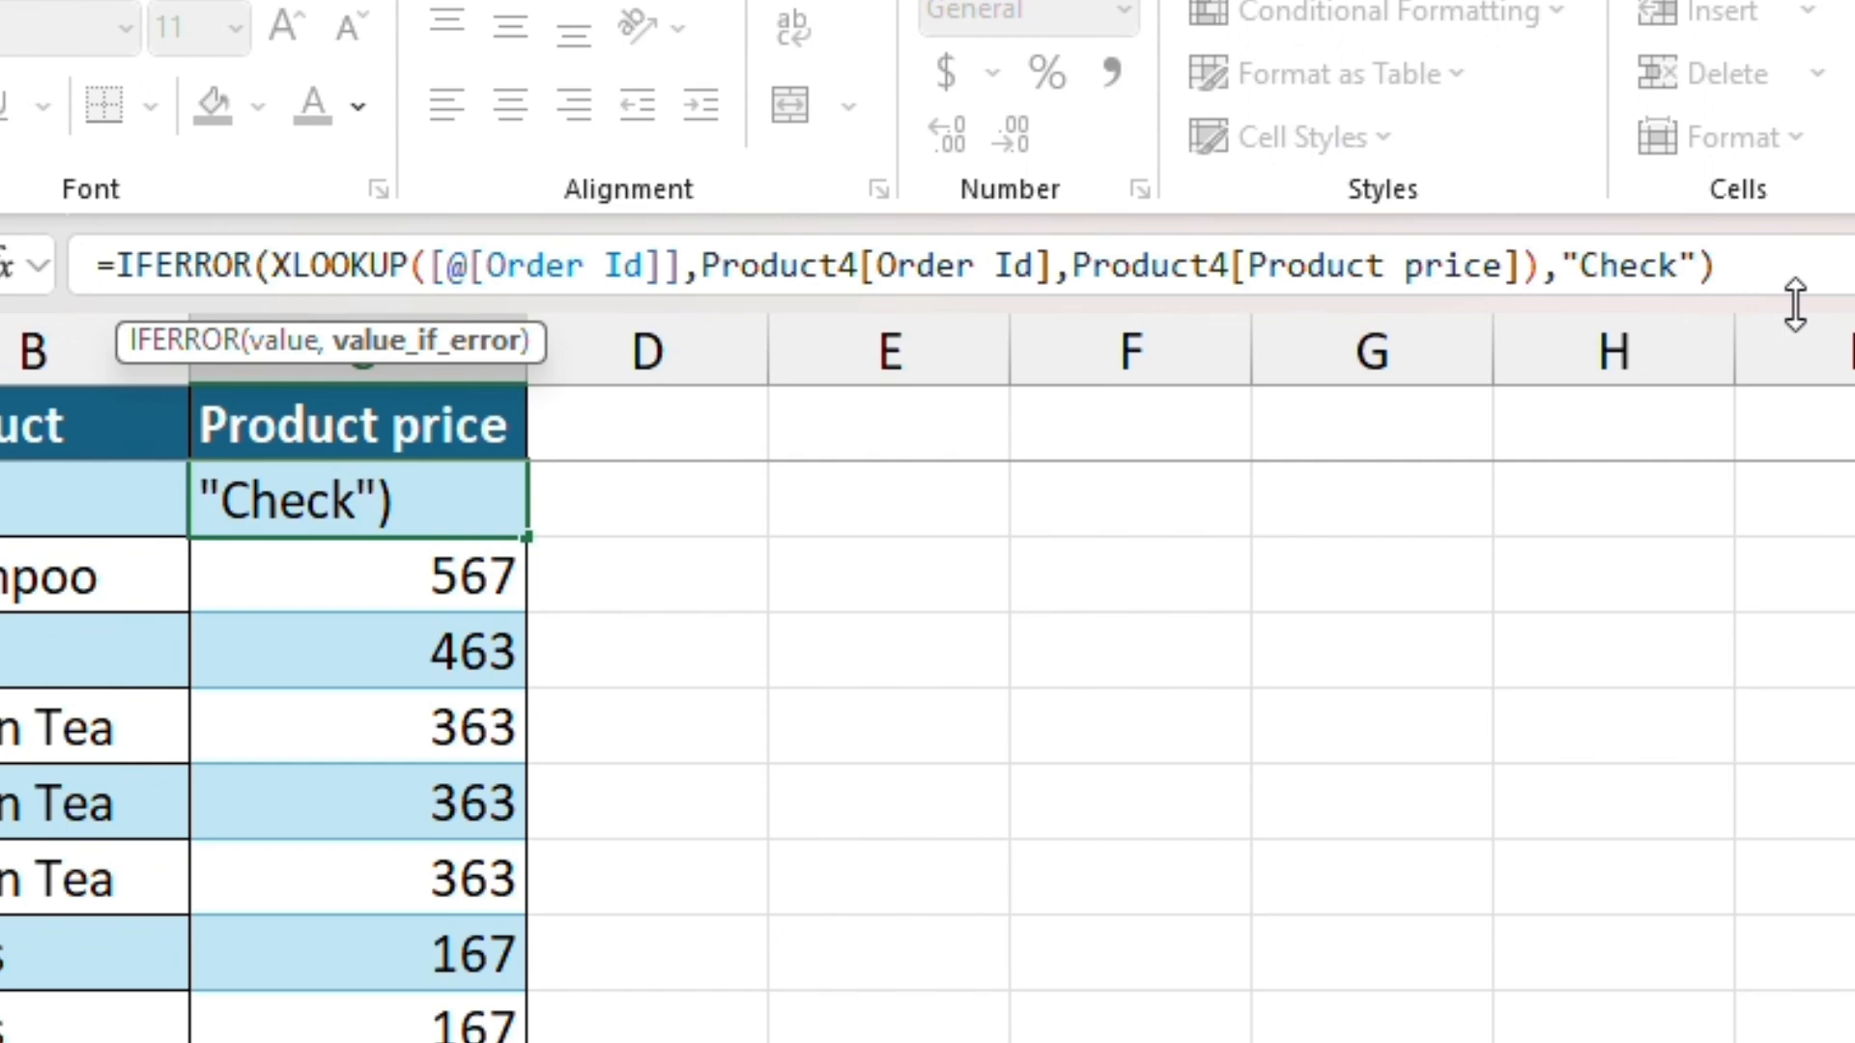
pyautogui.click(1522, 268)
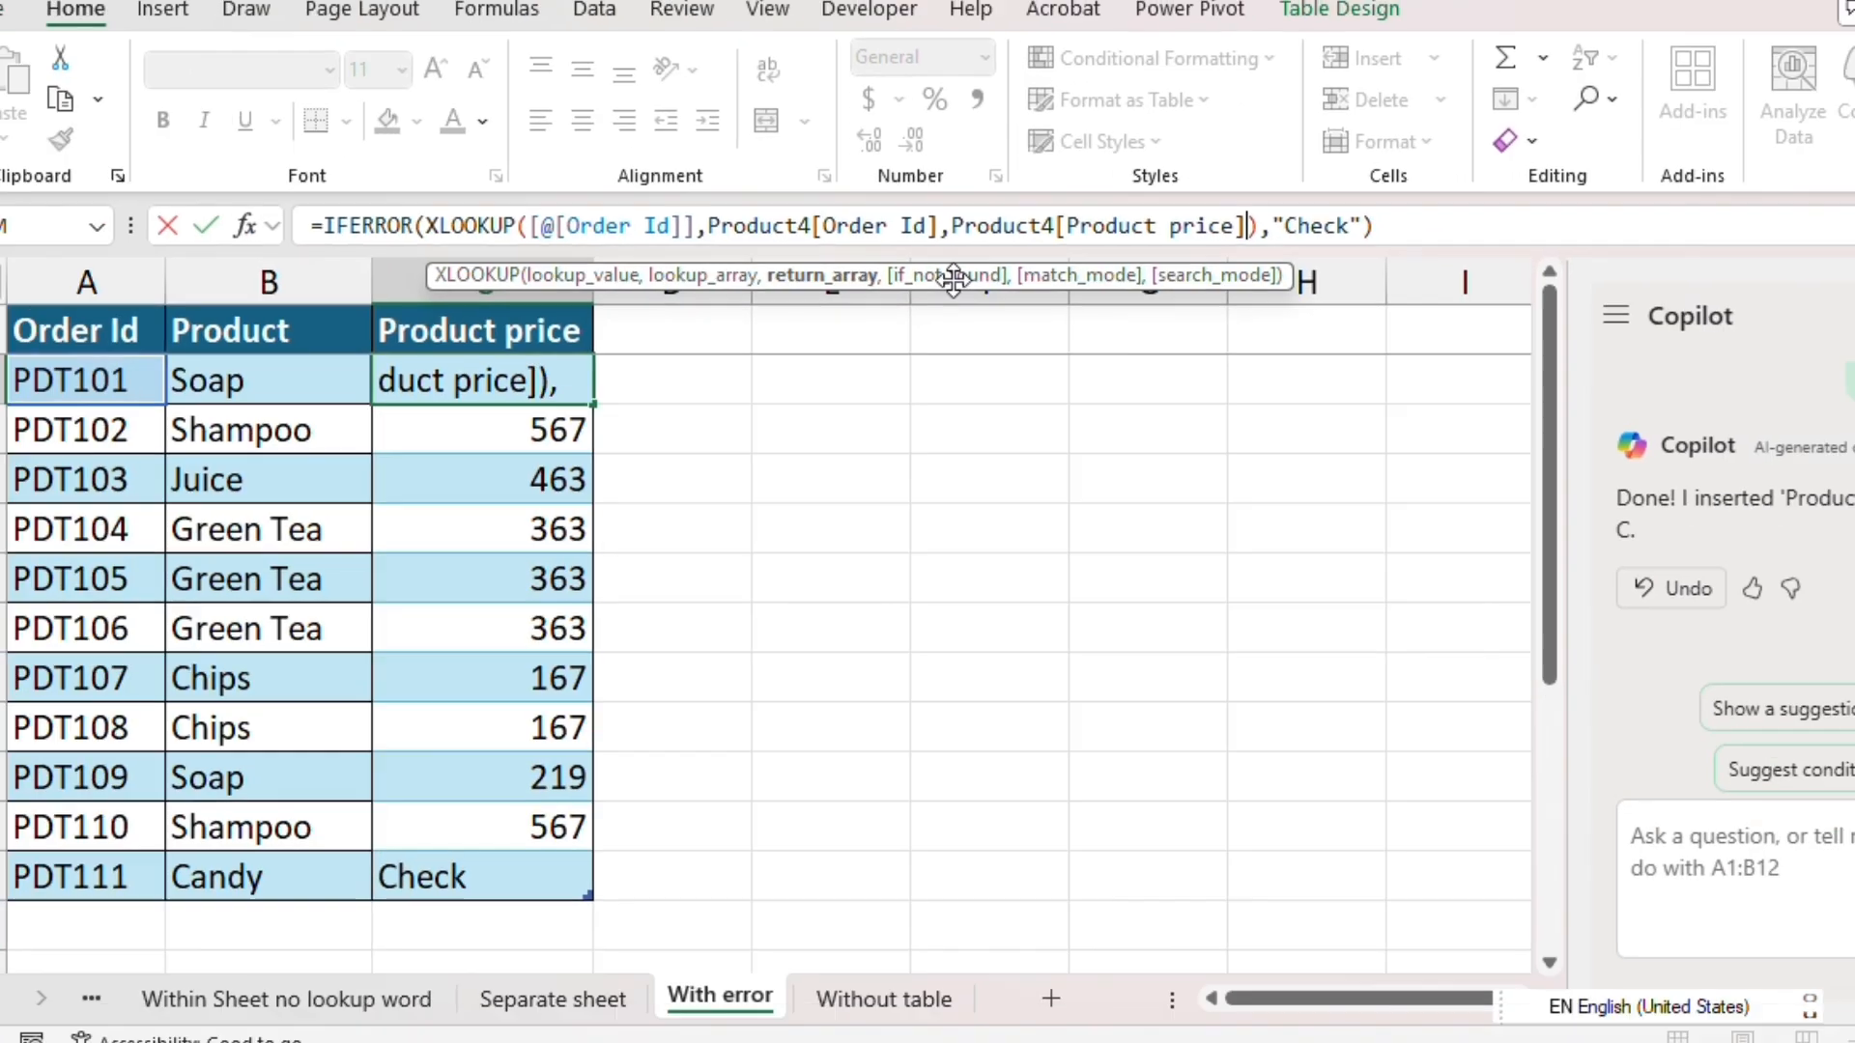
pyautogui.click(1453, 220)
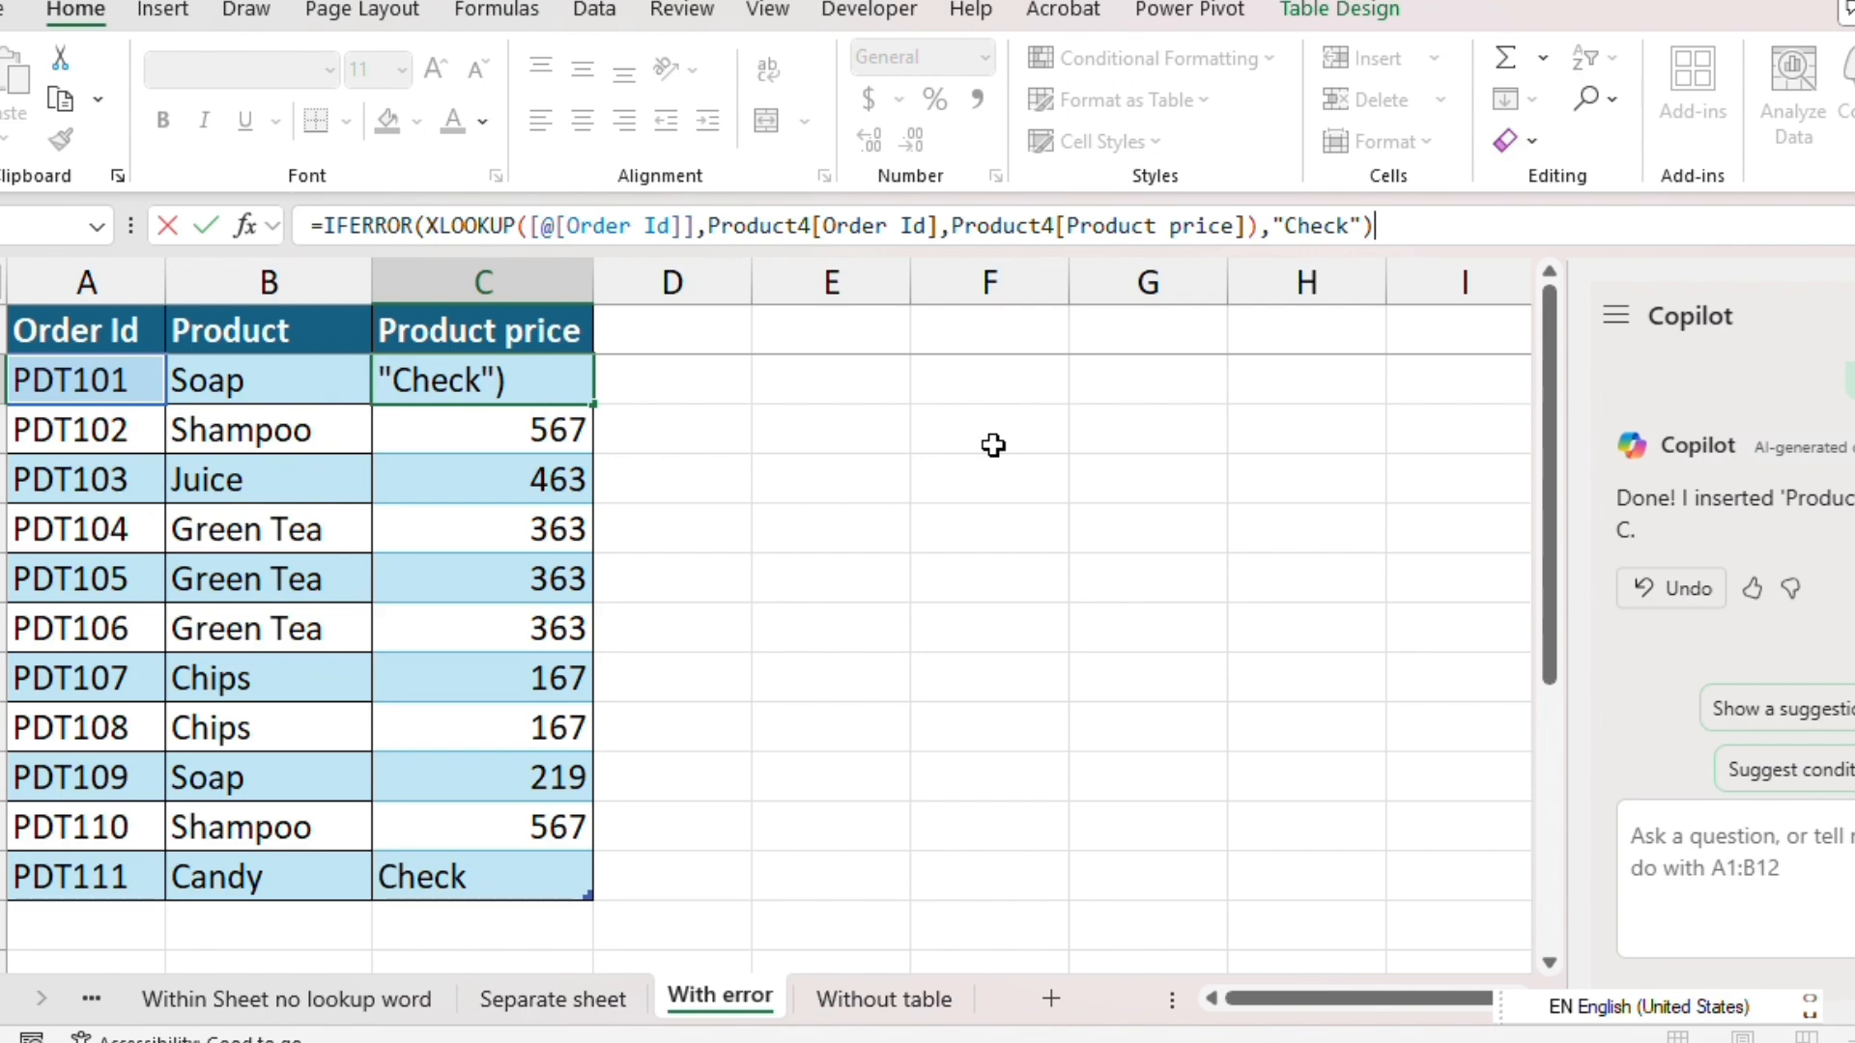
pyautogui.press('Return')
pyautogui.click(545, 874)
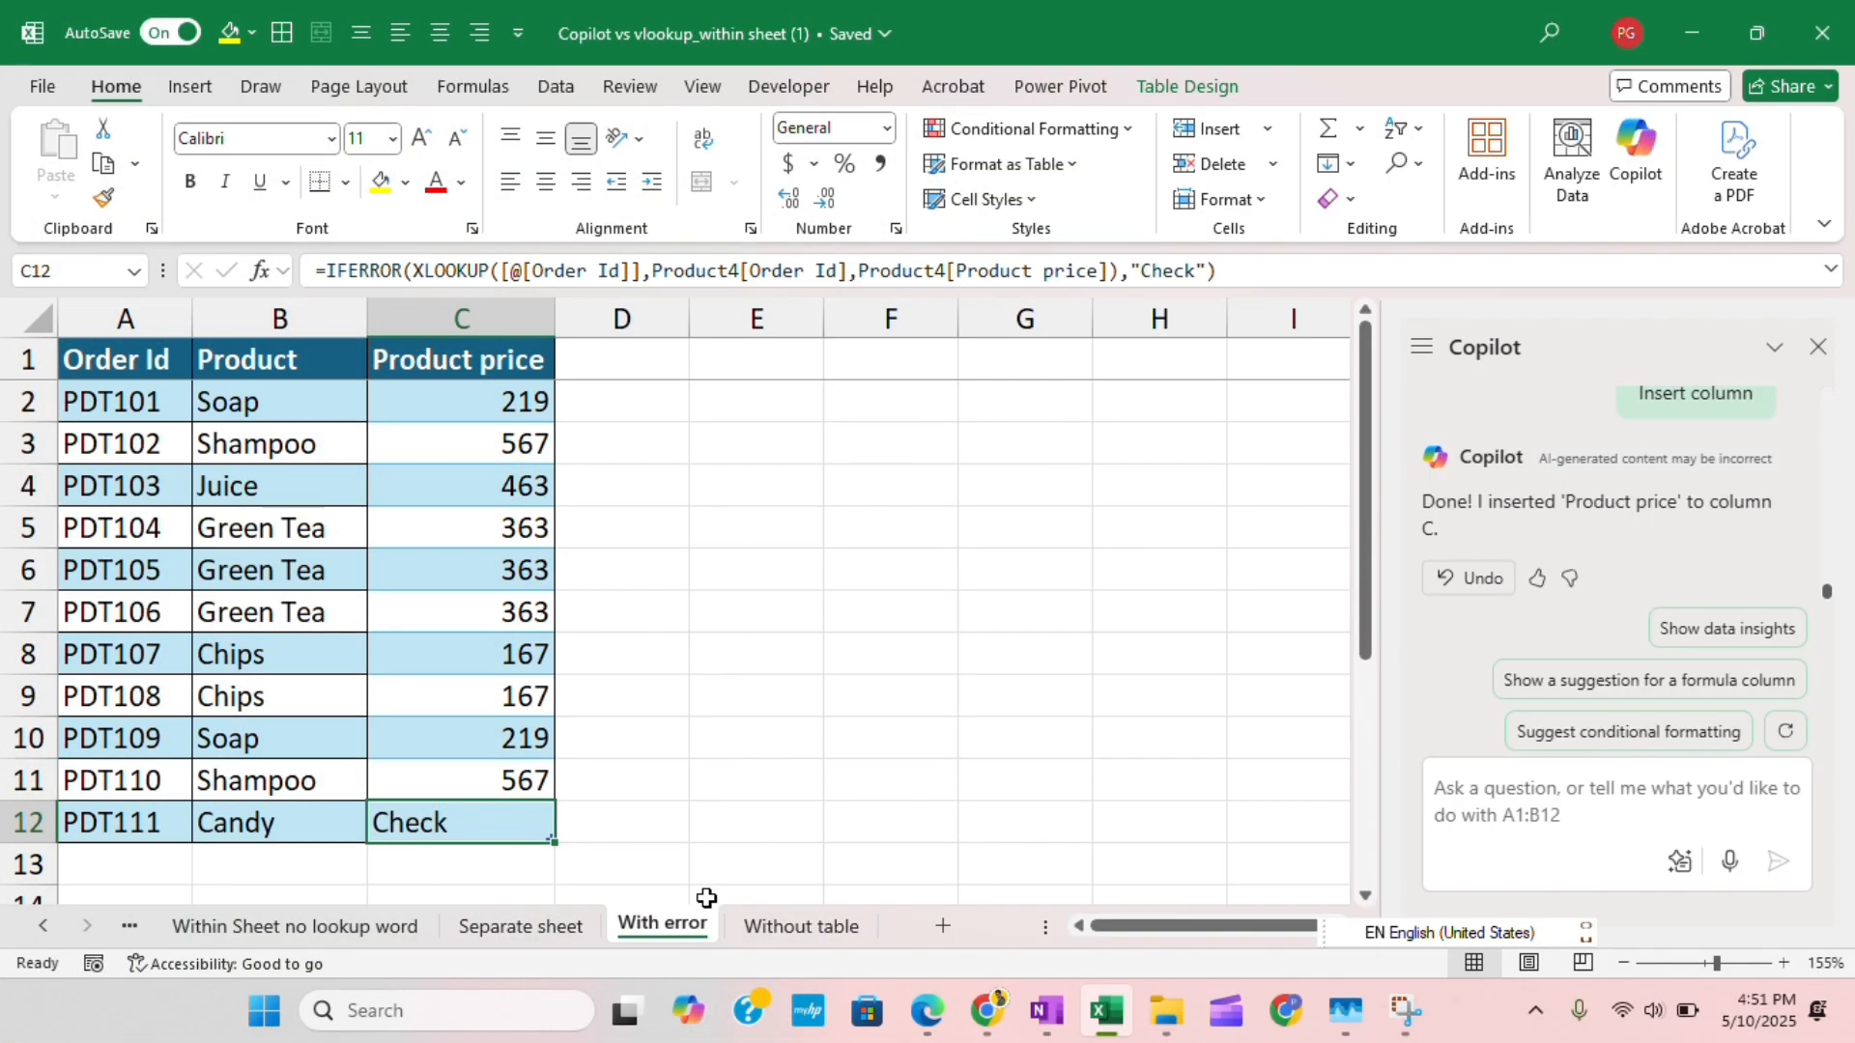
# On the Without table sheet, ask Copilot to 'add column with product price' for the order data not formatted as a table.
pyautogui.click(774, 930)
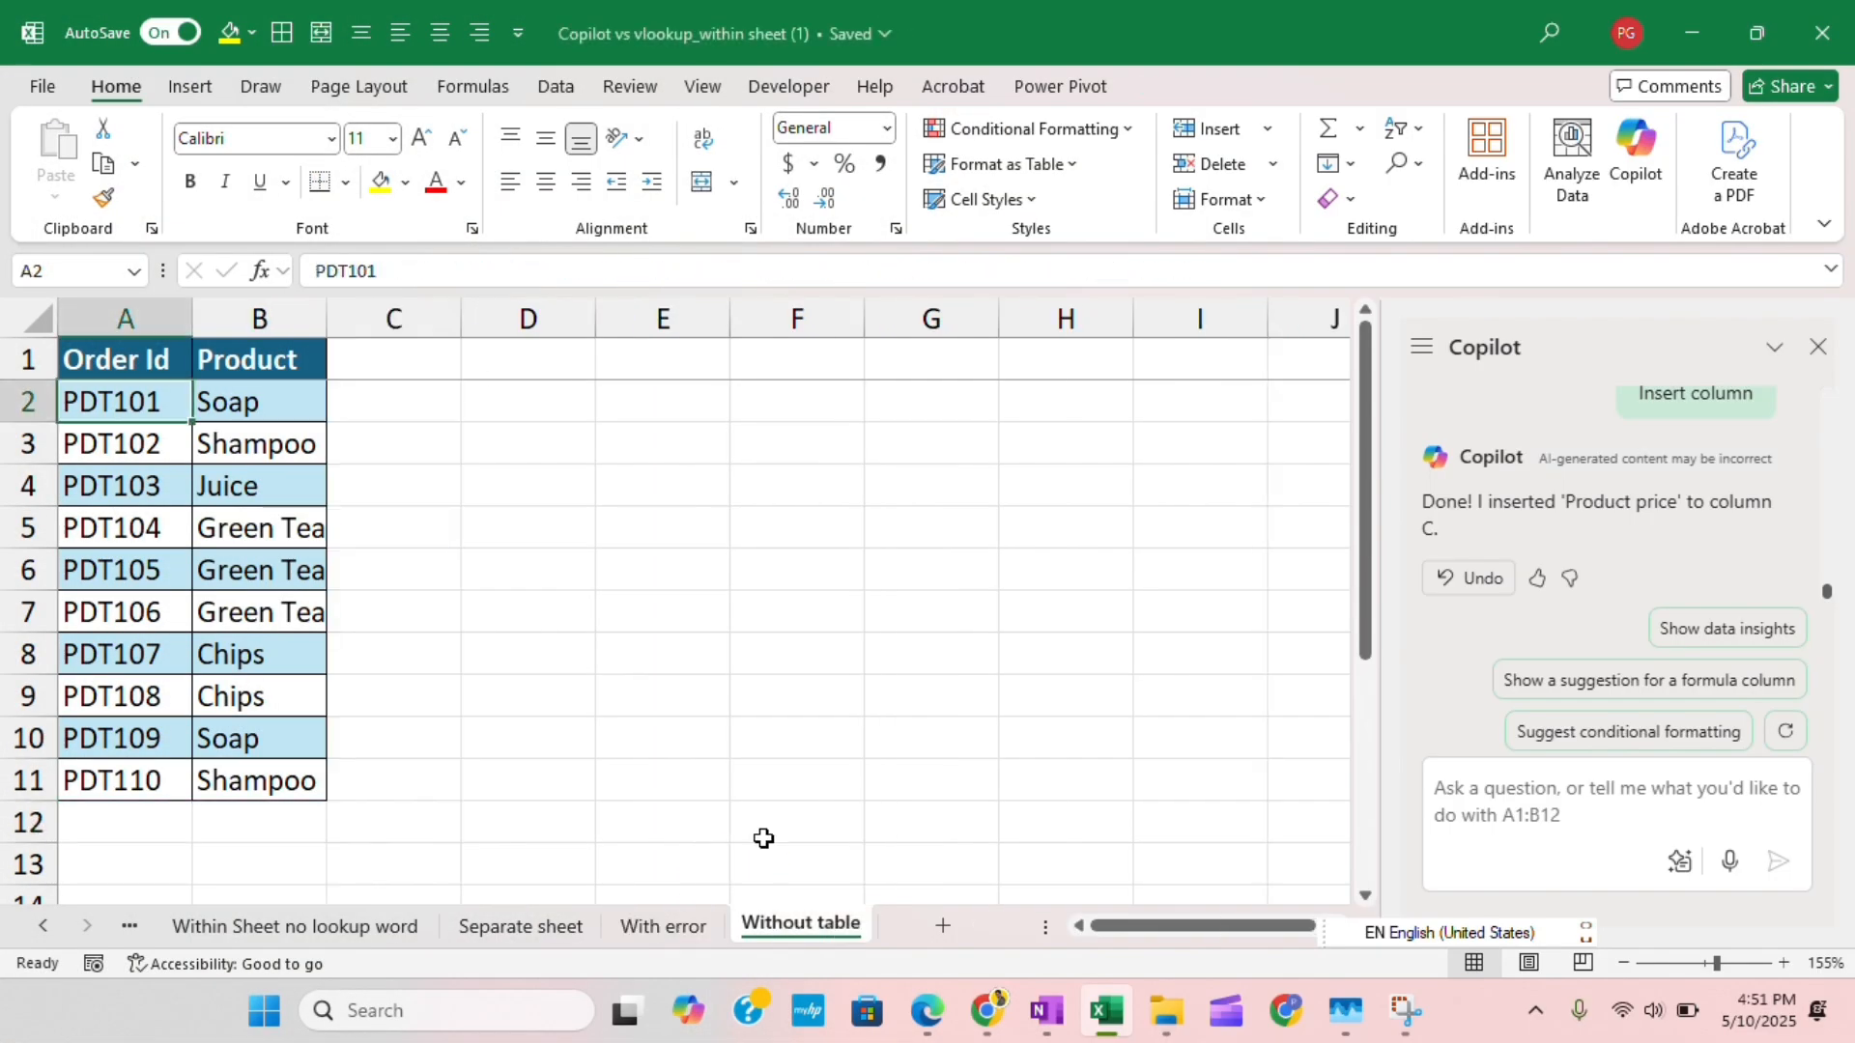
pyautogui.click(235, 448)
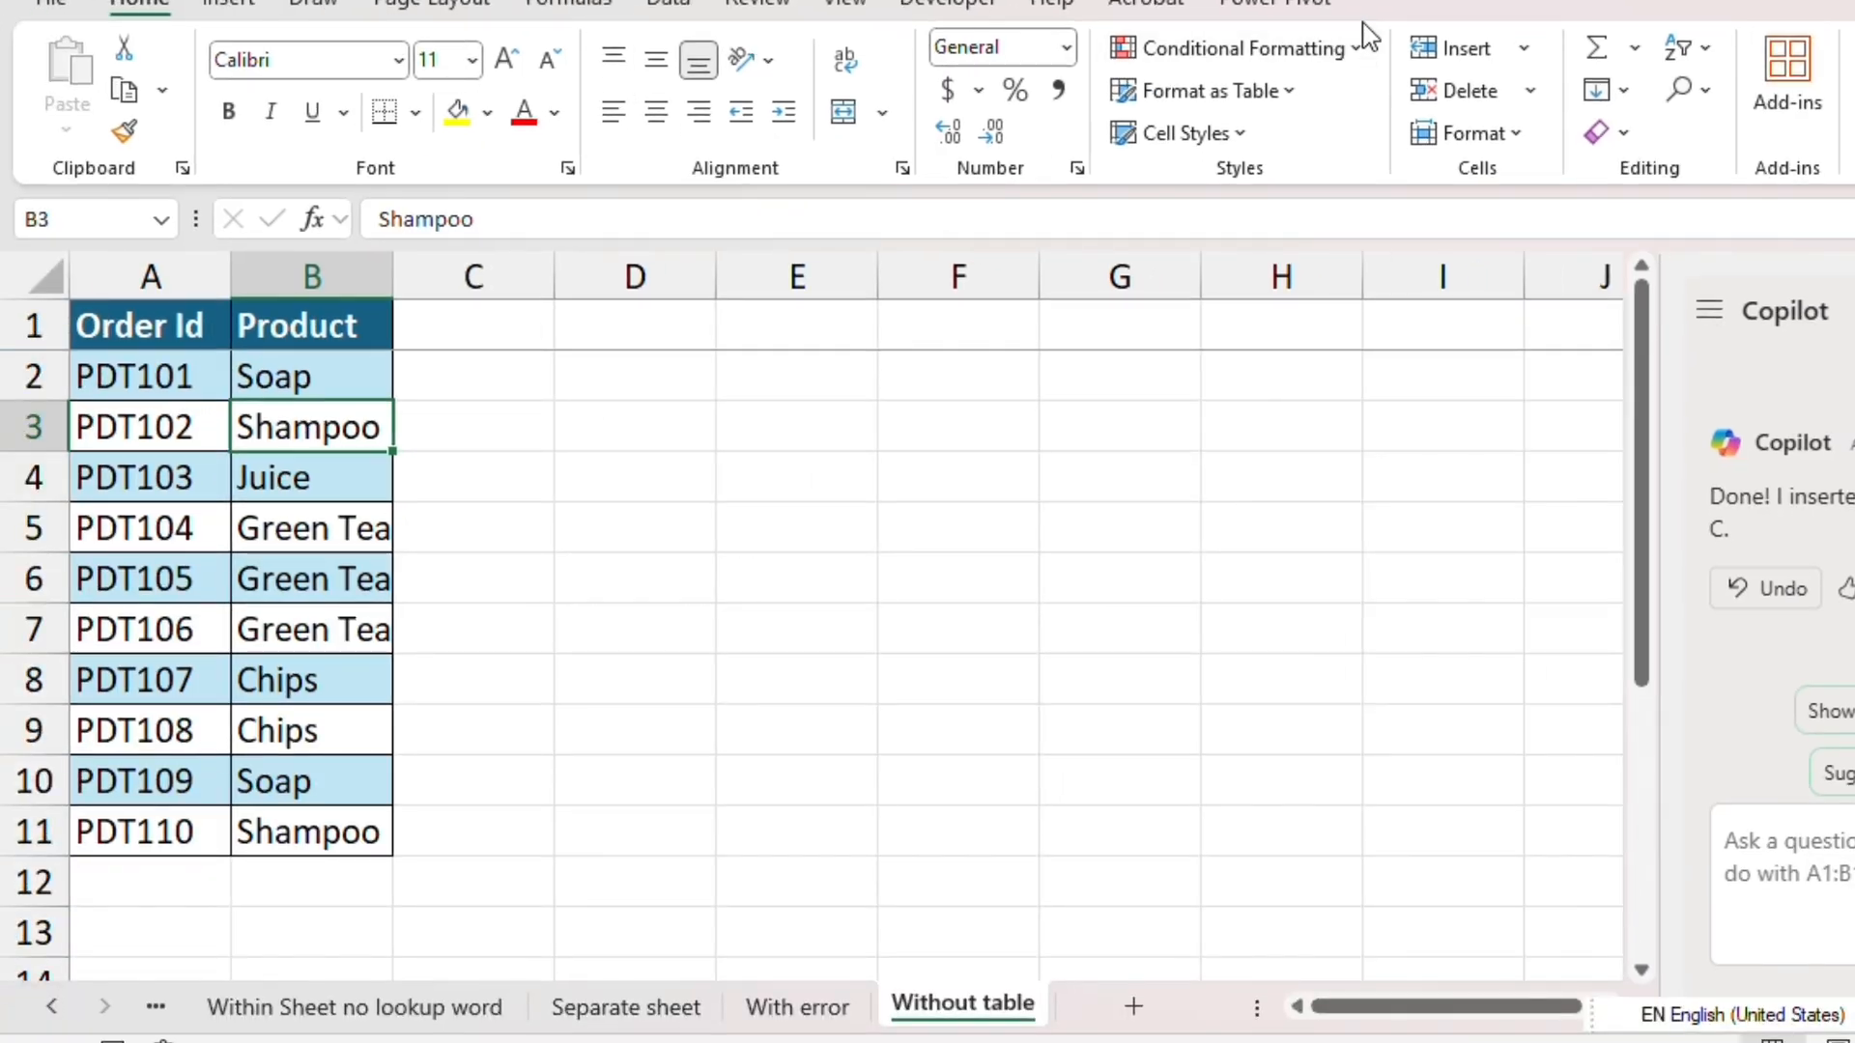
pyautogui.click(317, 612)
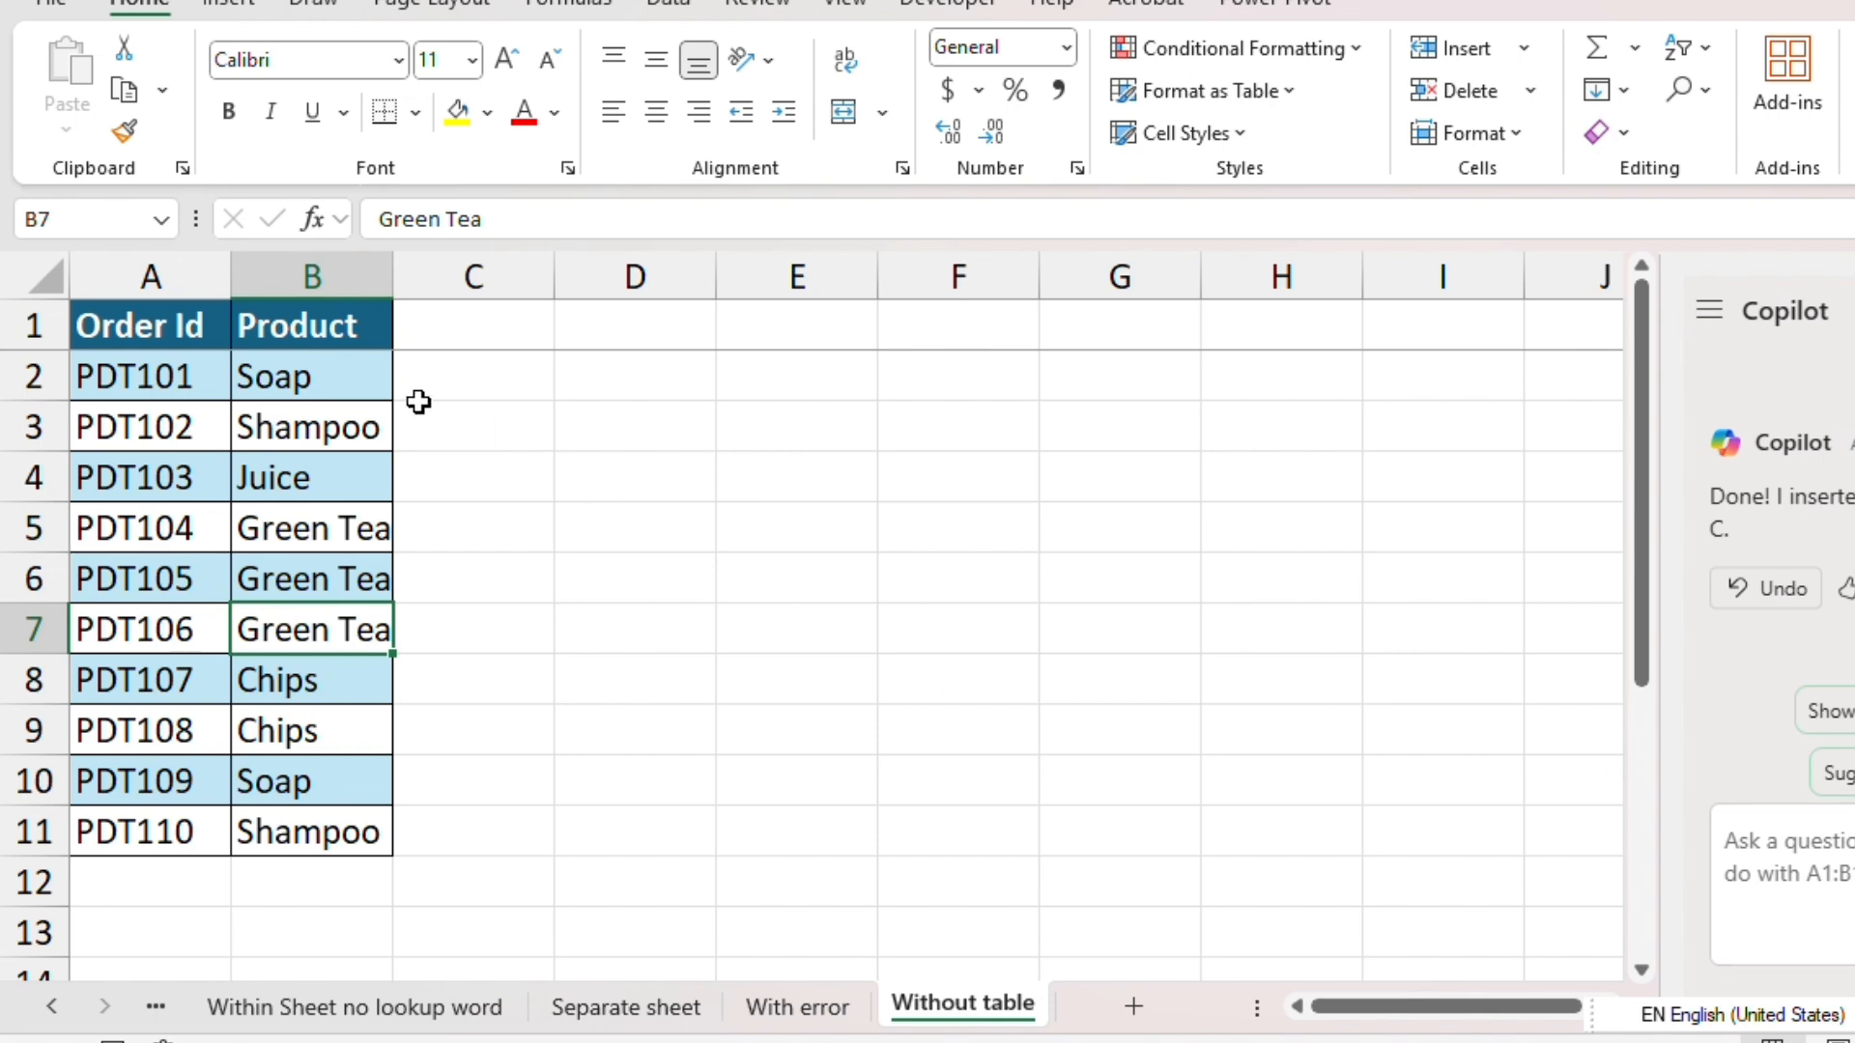
pyautogui.click(334, 425)
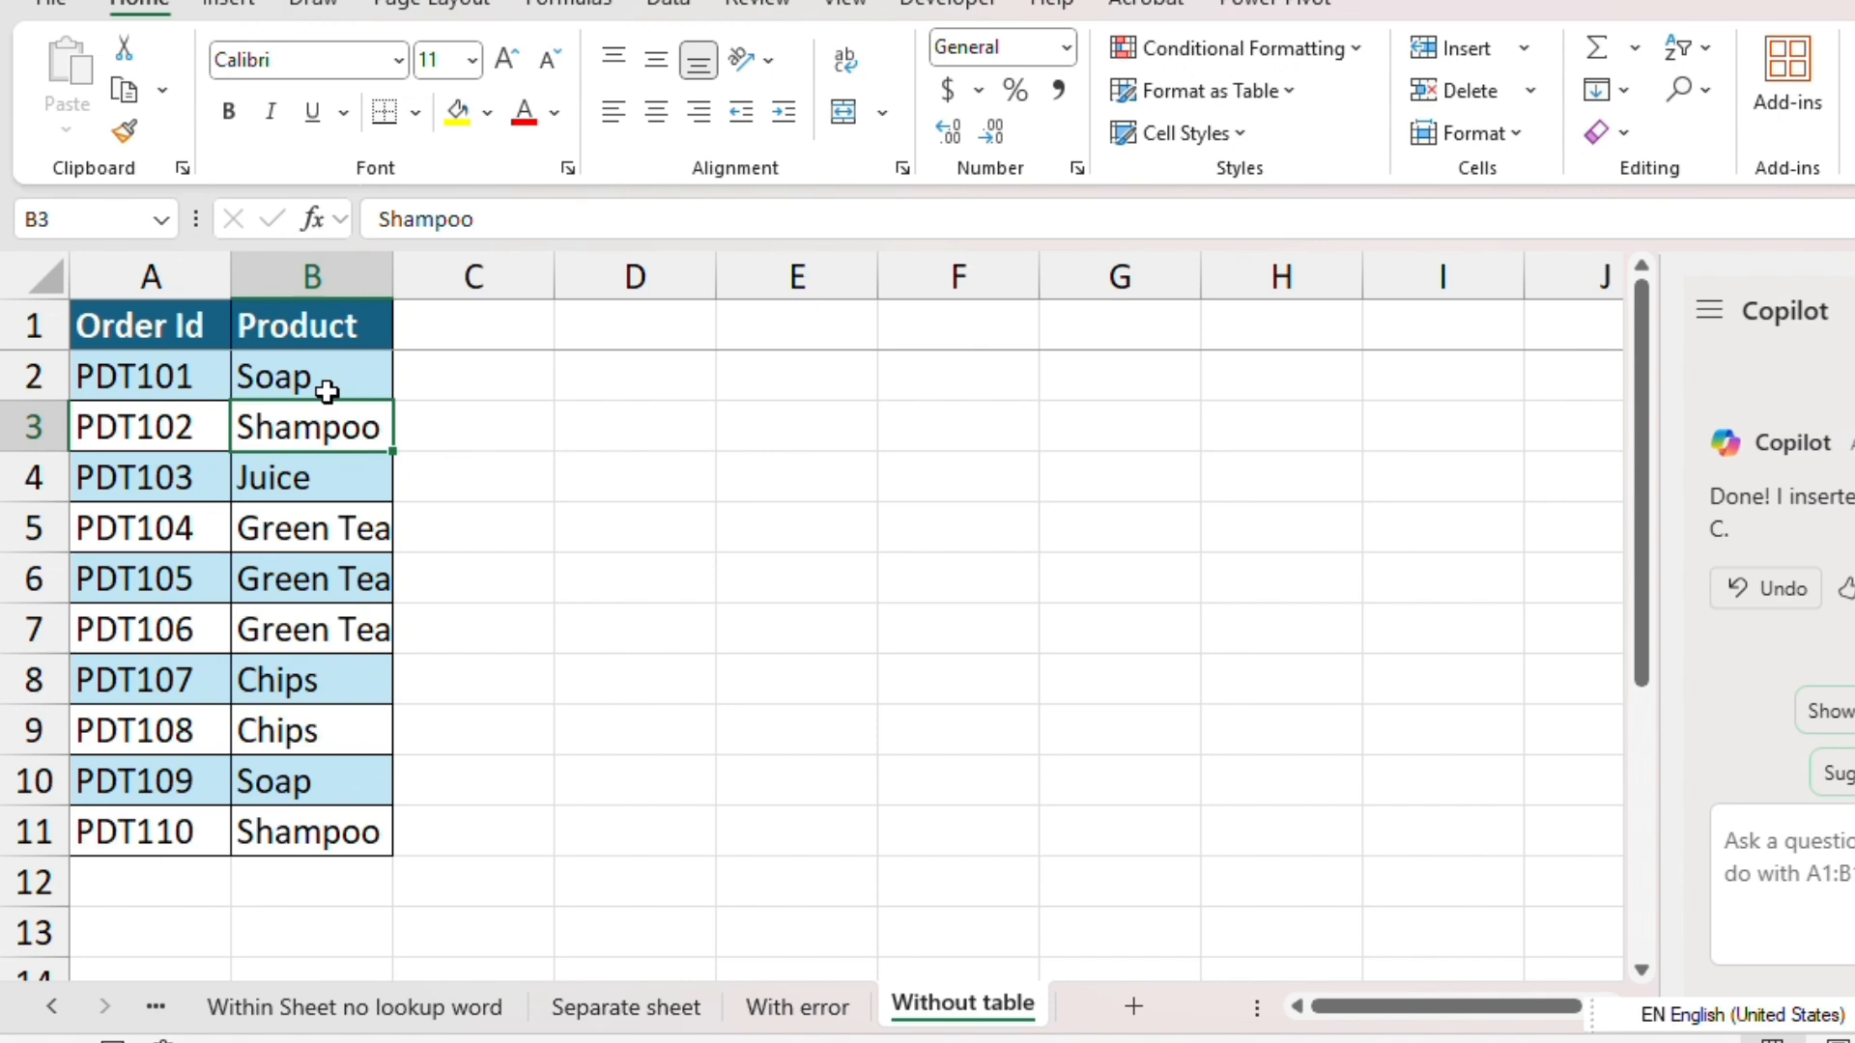
pyautogui.click(477, 320)
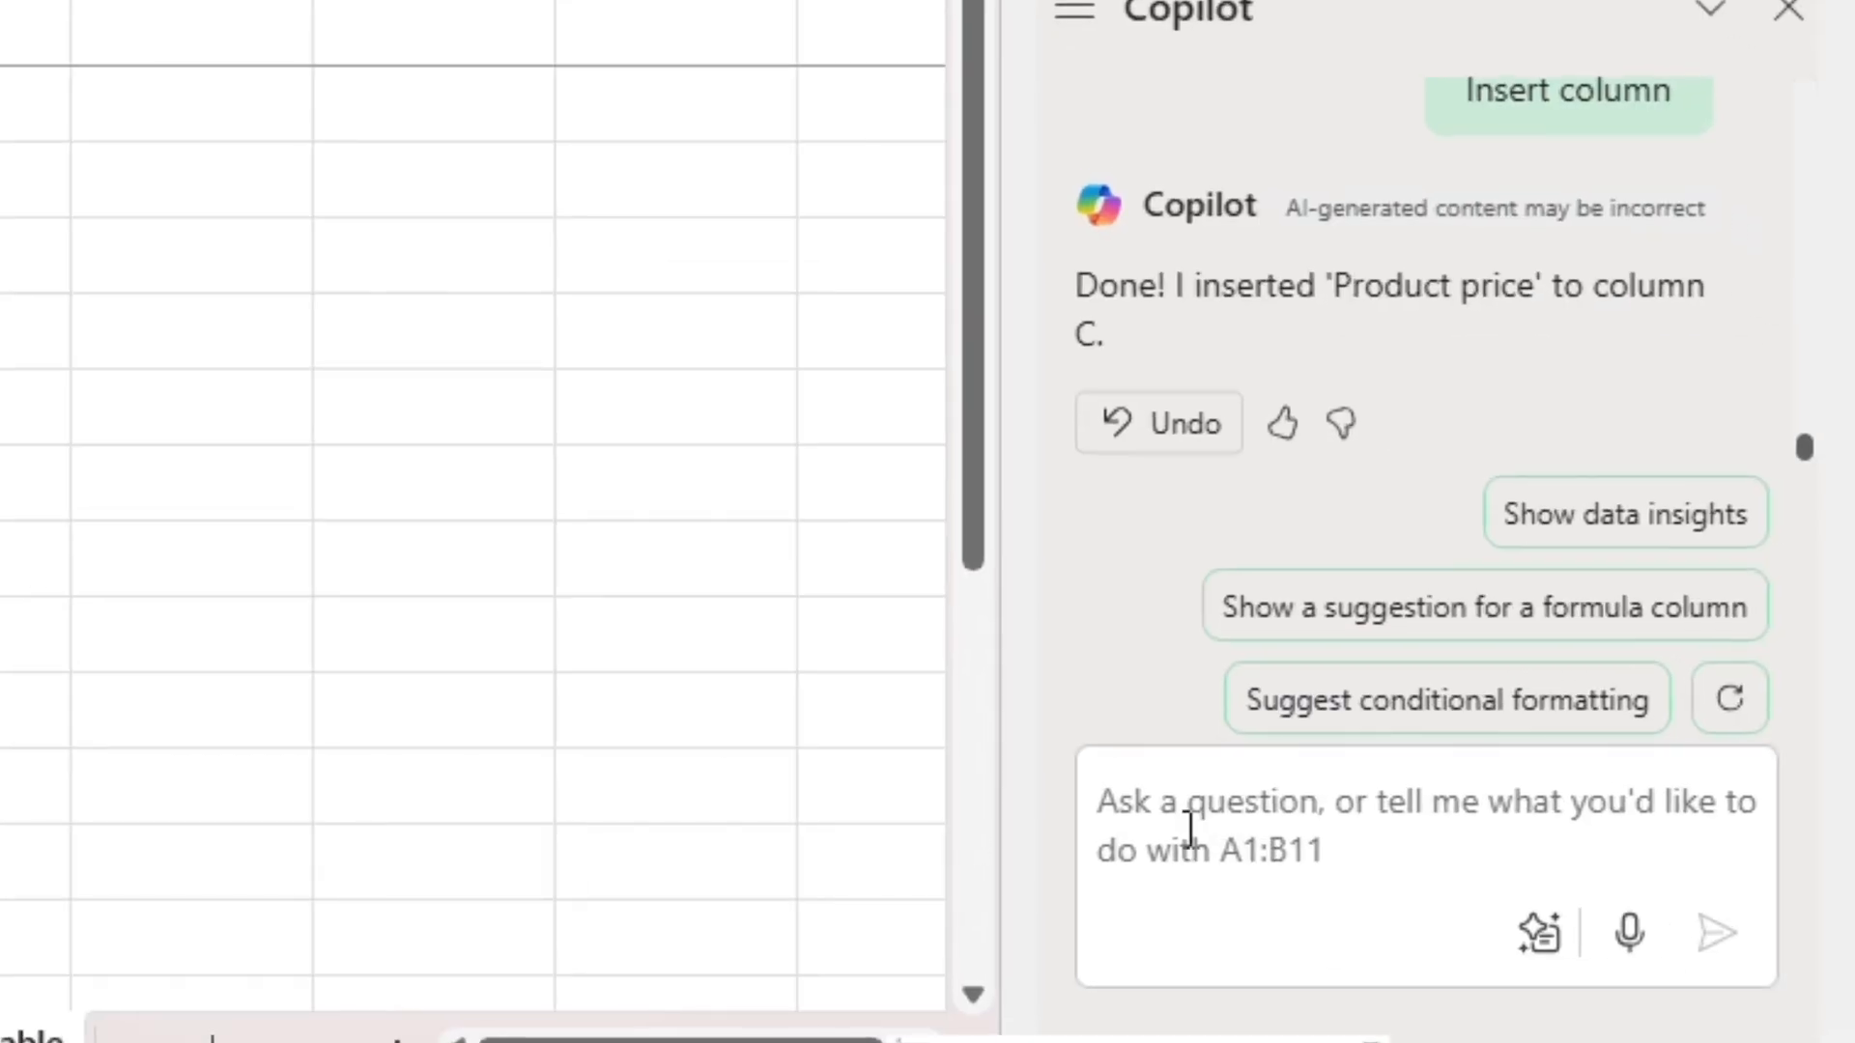
pyautogui.click(1101, 799)
pyautogui.write('add')
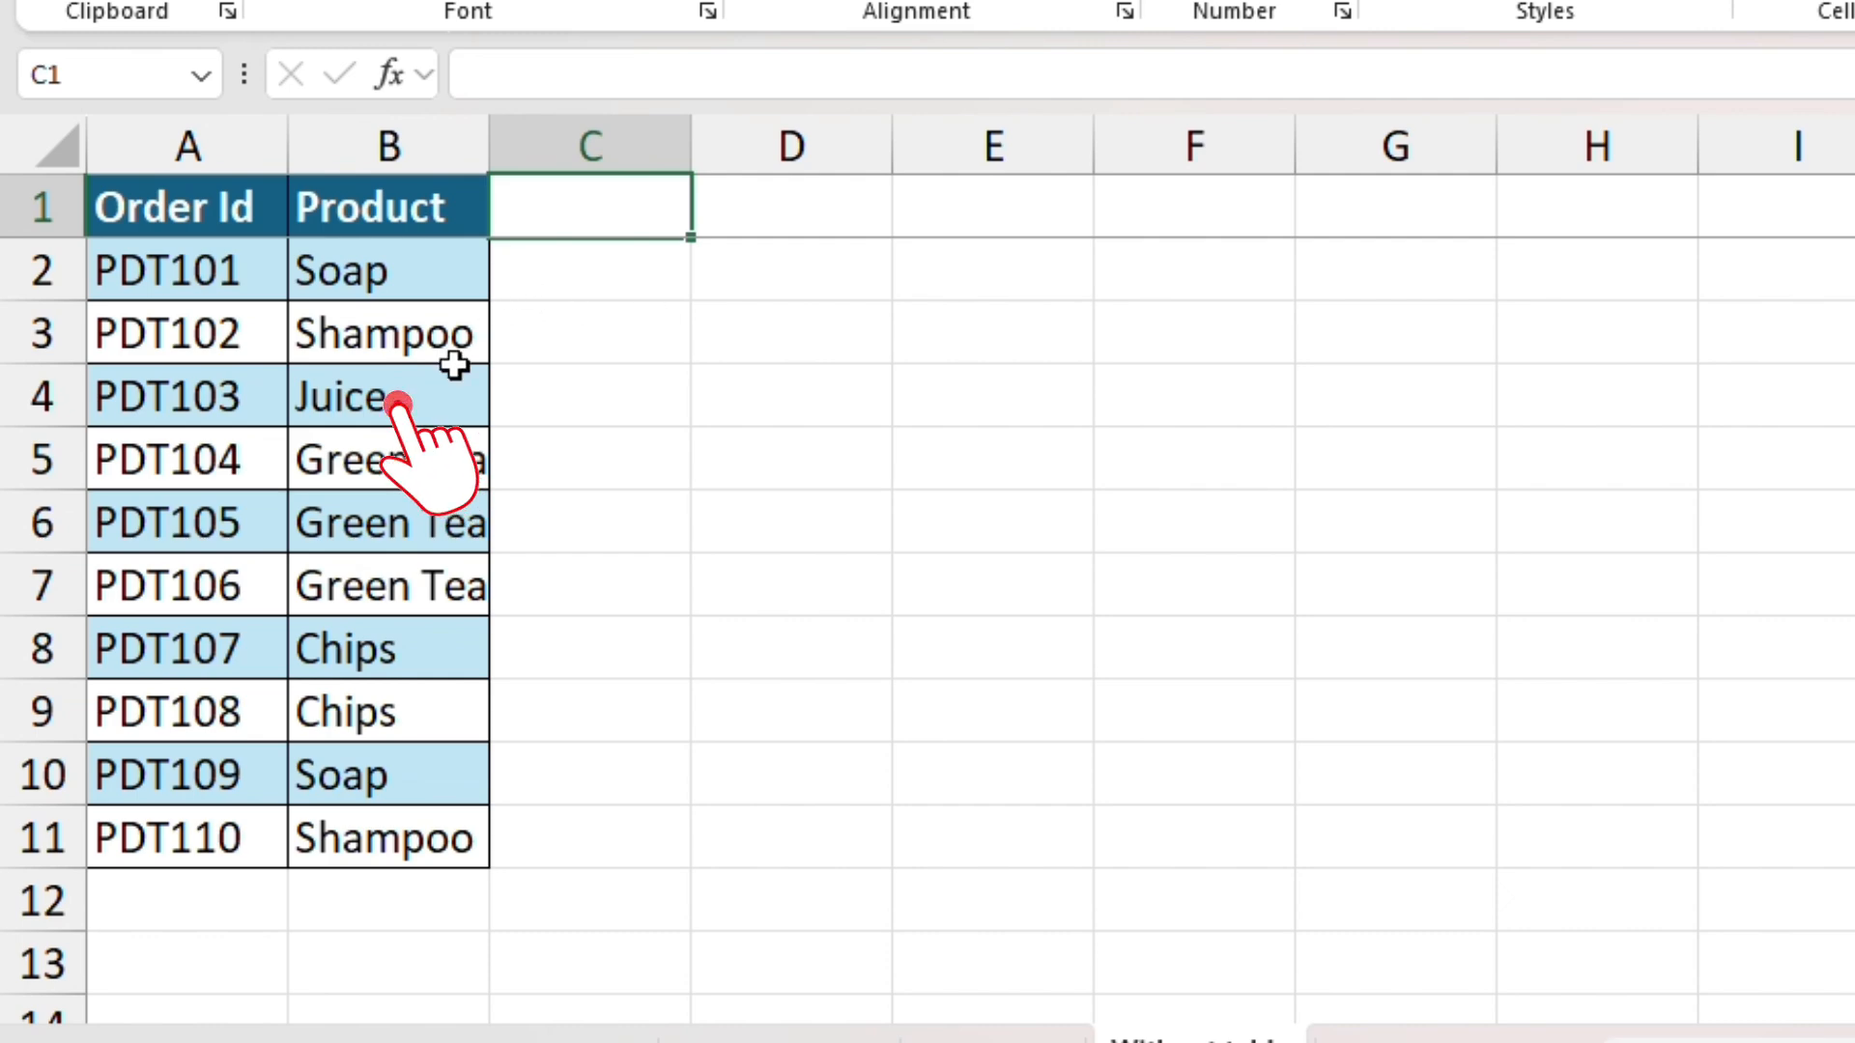
pyautogui.click(388, 405)
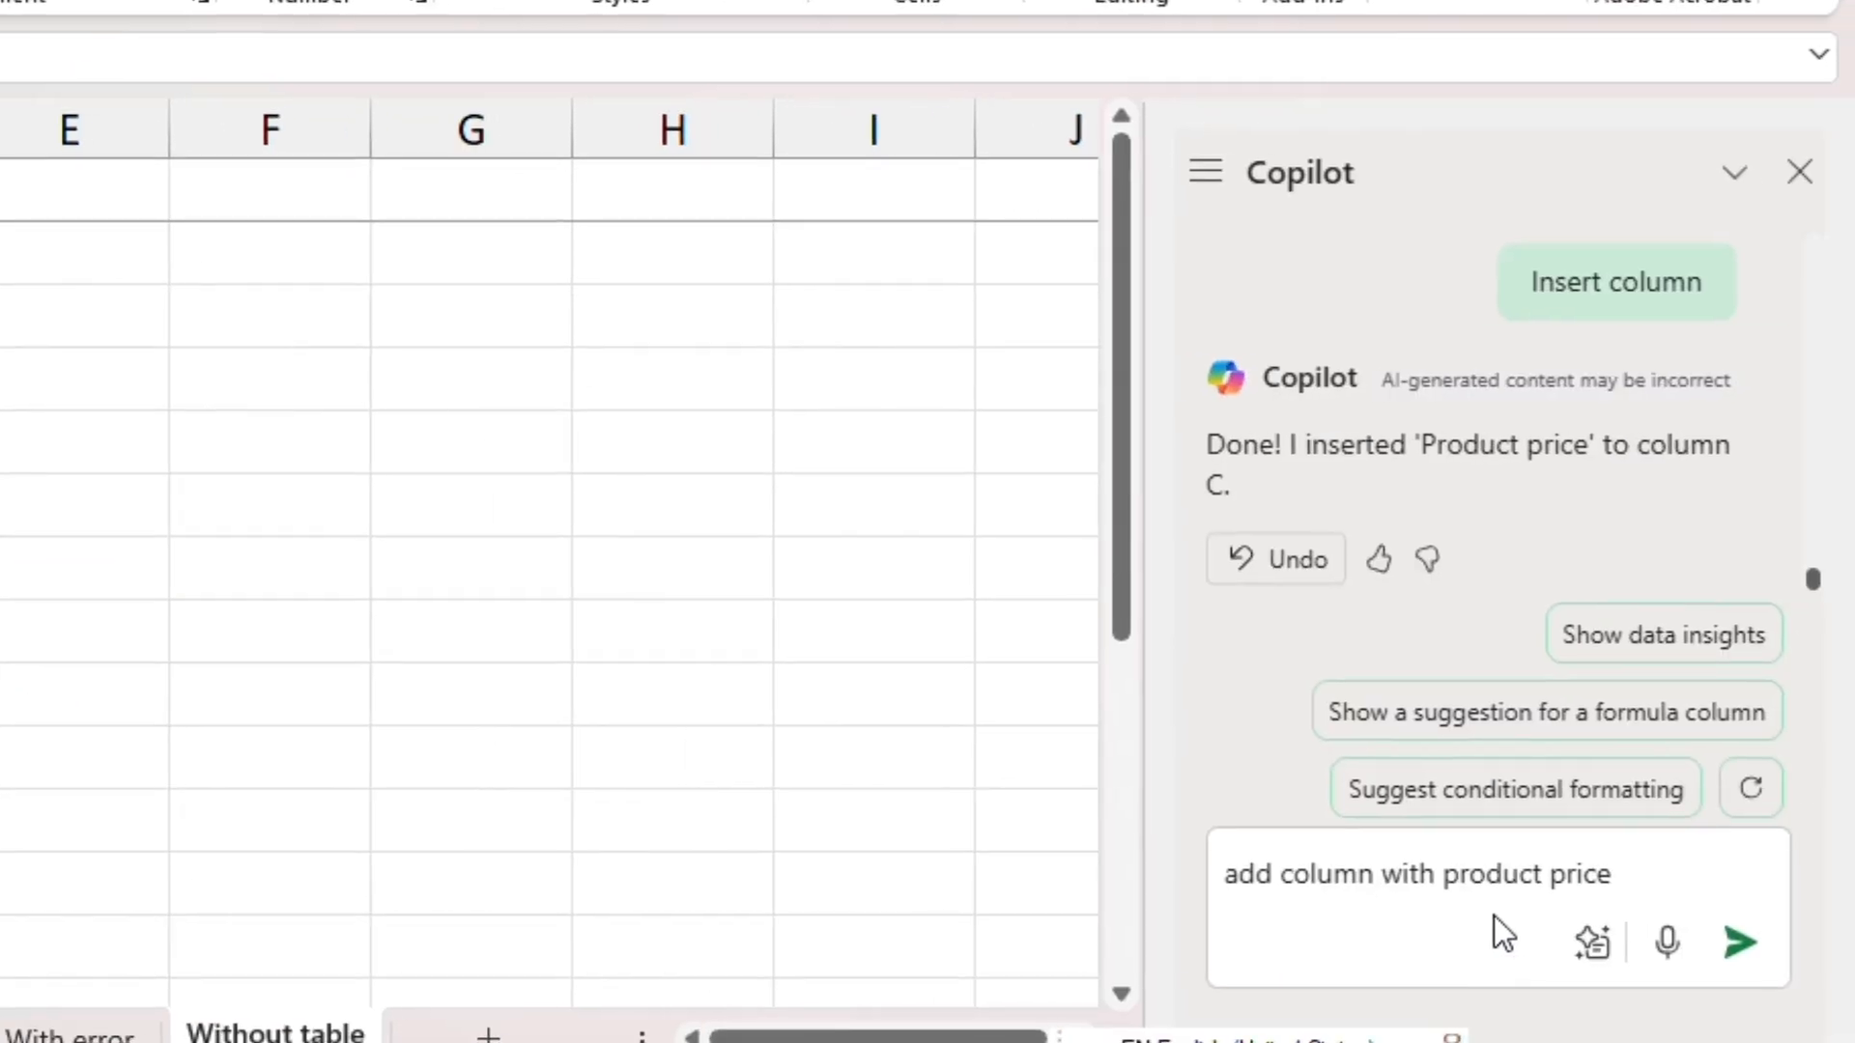
pyautogui.click(1635, 872)
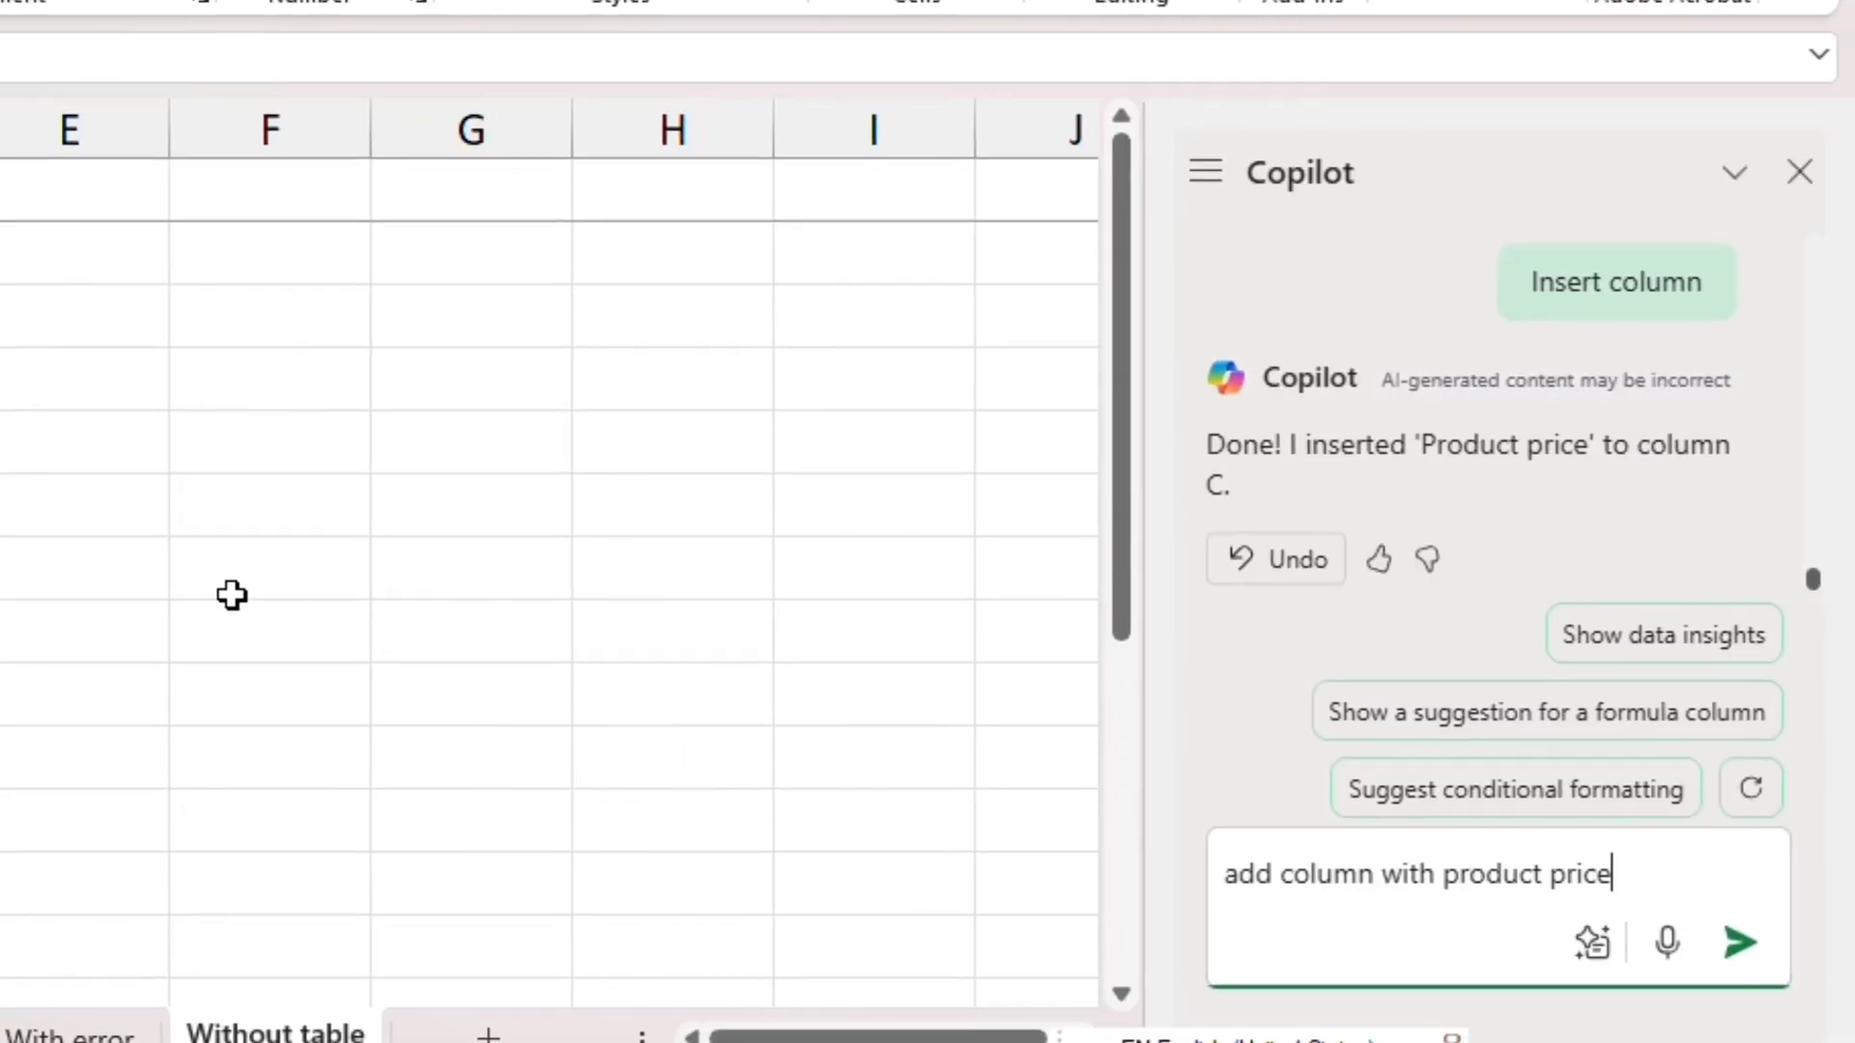
pyautogui.click(1736, 952)
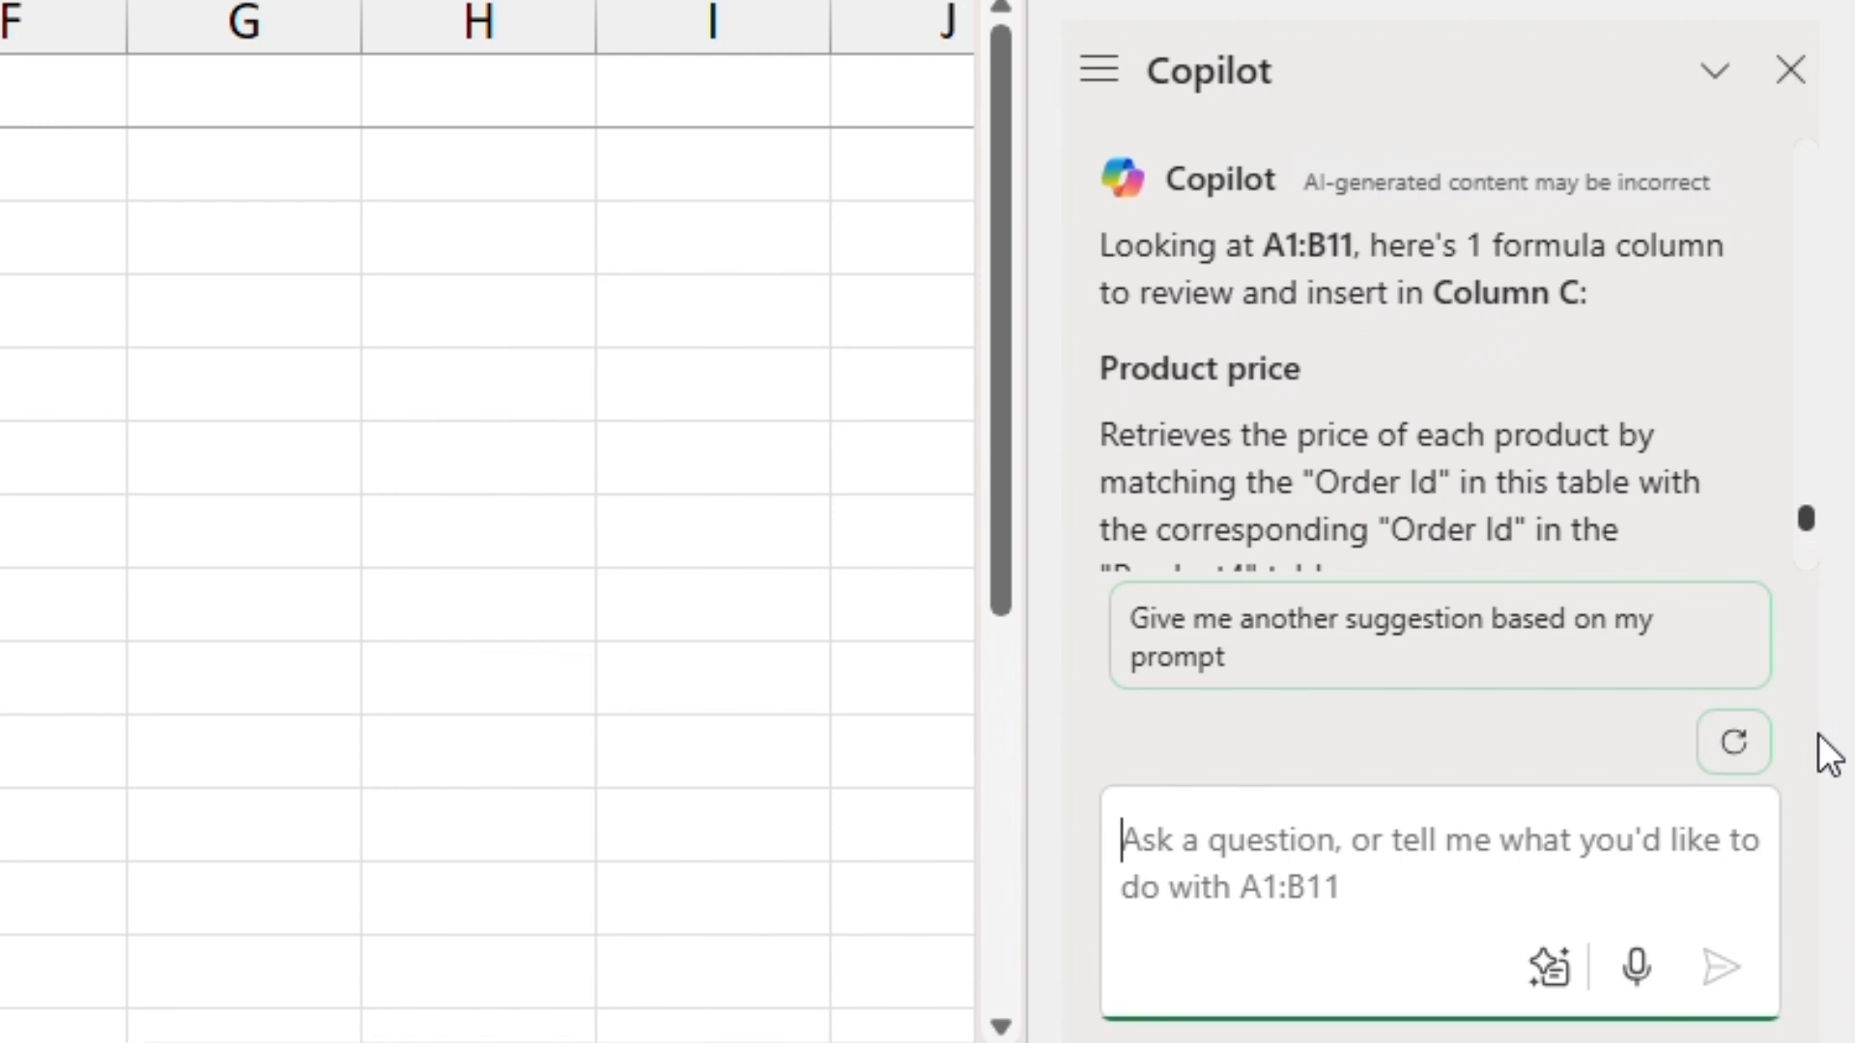
# Review Copilot's XLOOKUP suggestion and its preview, and insert the Product price column beside the order data on the Without table sheet.
pyautogui.scroll(-5, 1829, 754)
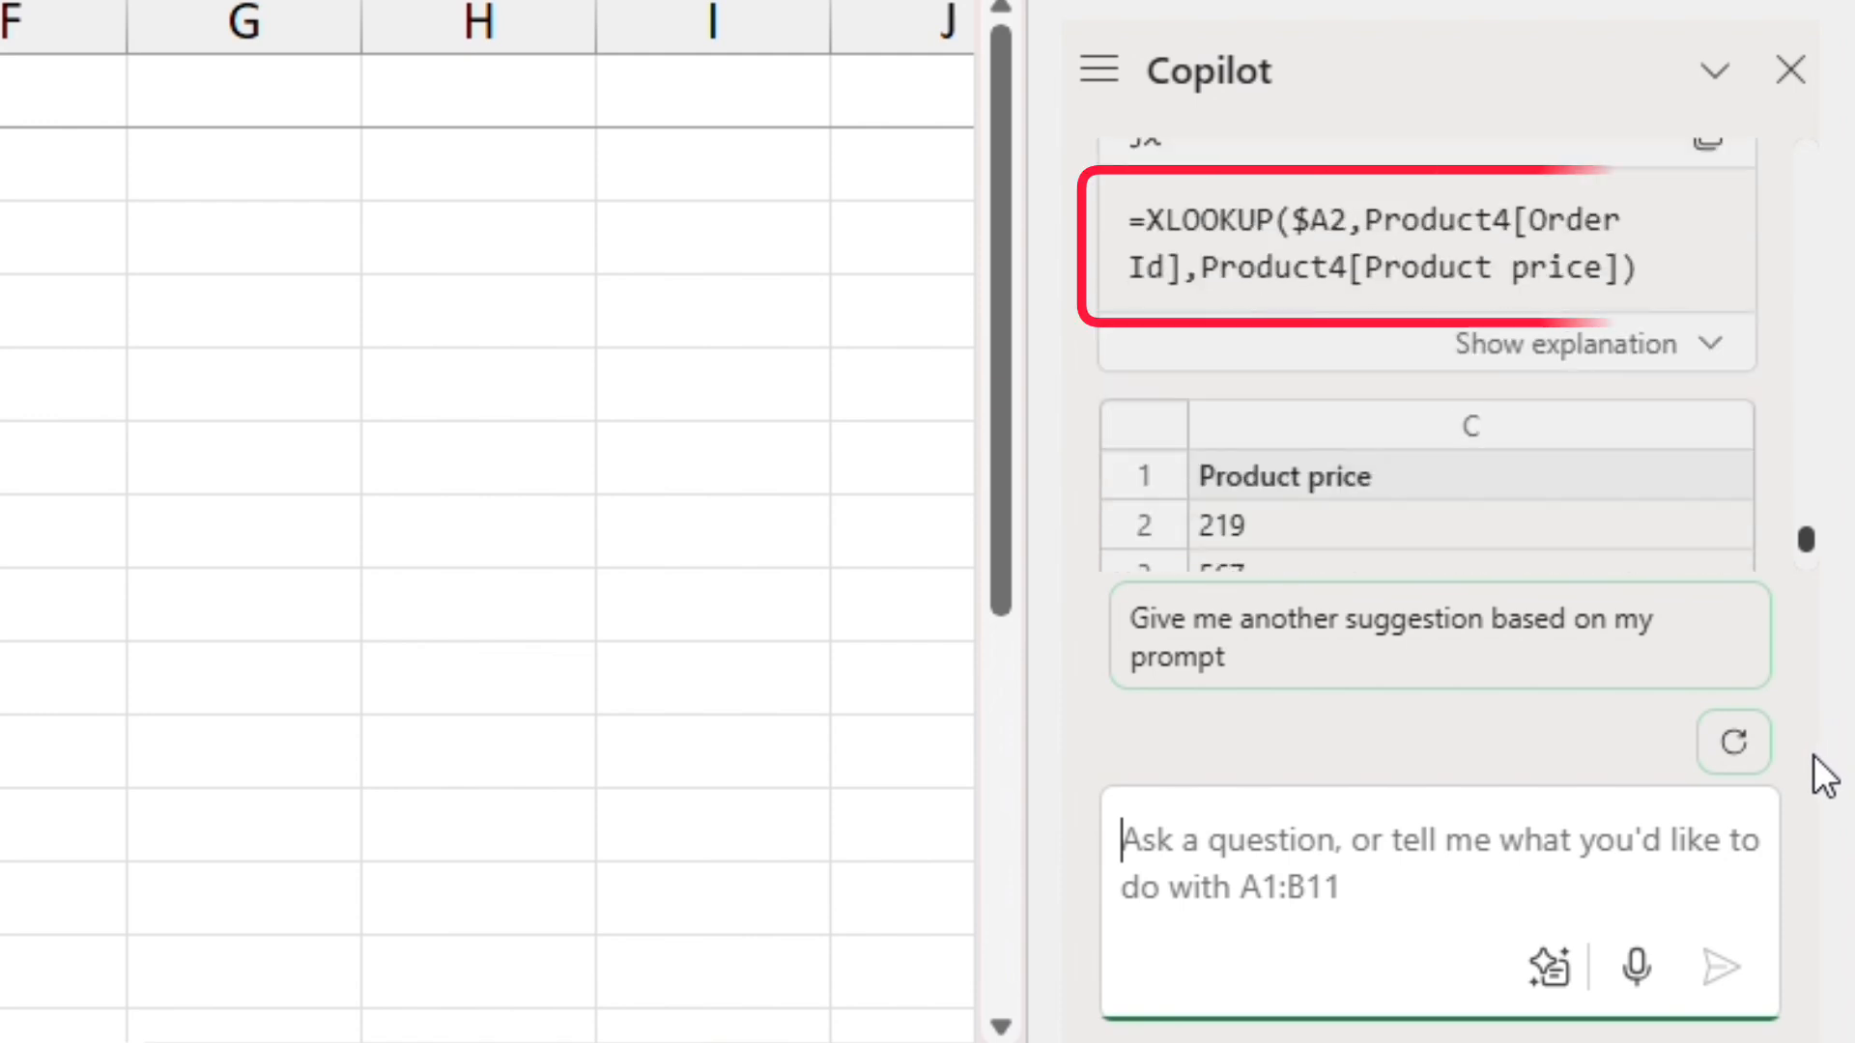
pyautogui.scroll(-1, 1825, 778)
pyautogui.scroll(3, 1822, 774)
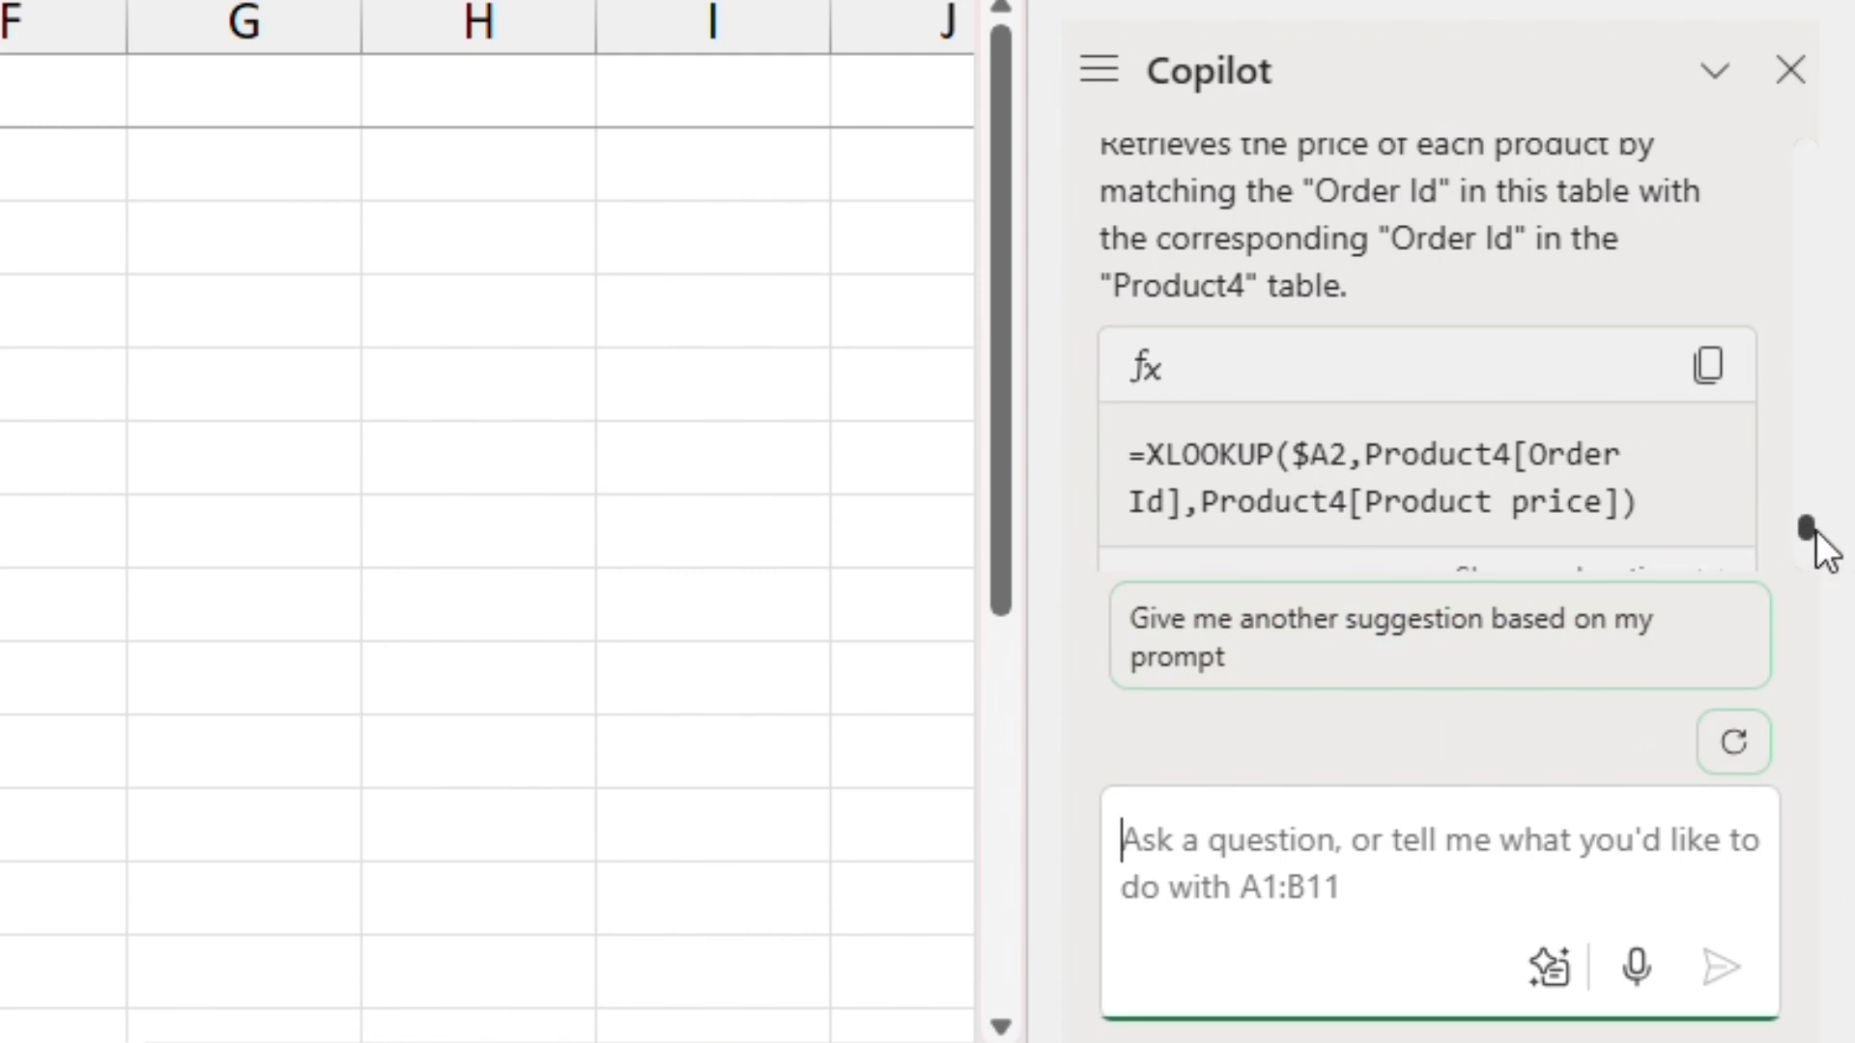
pyautogui.scroll(-7, 1816, 531)
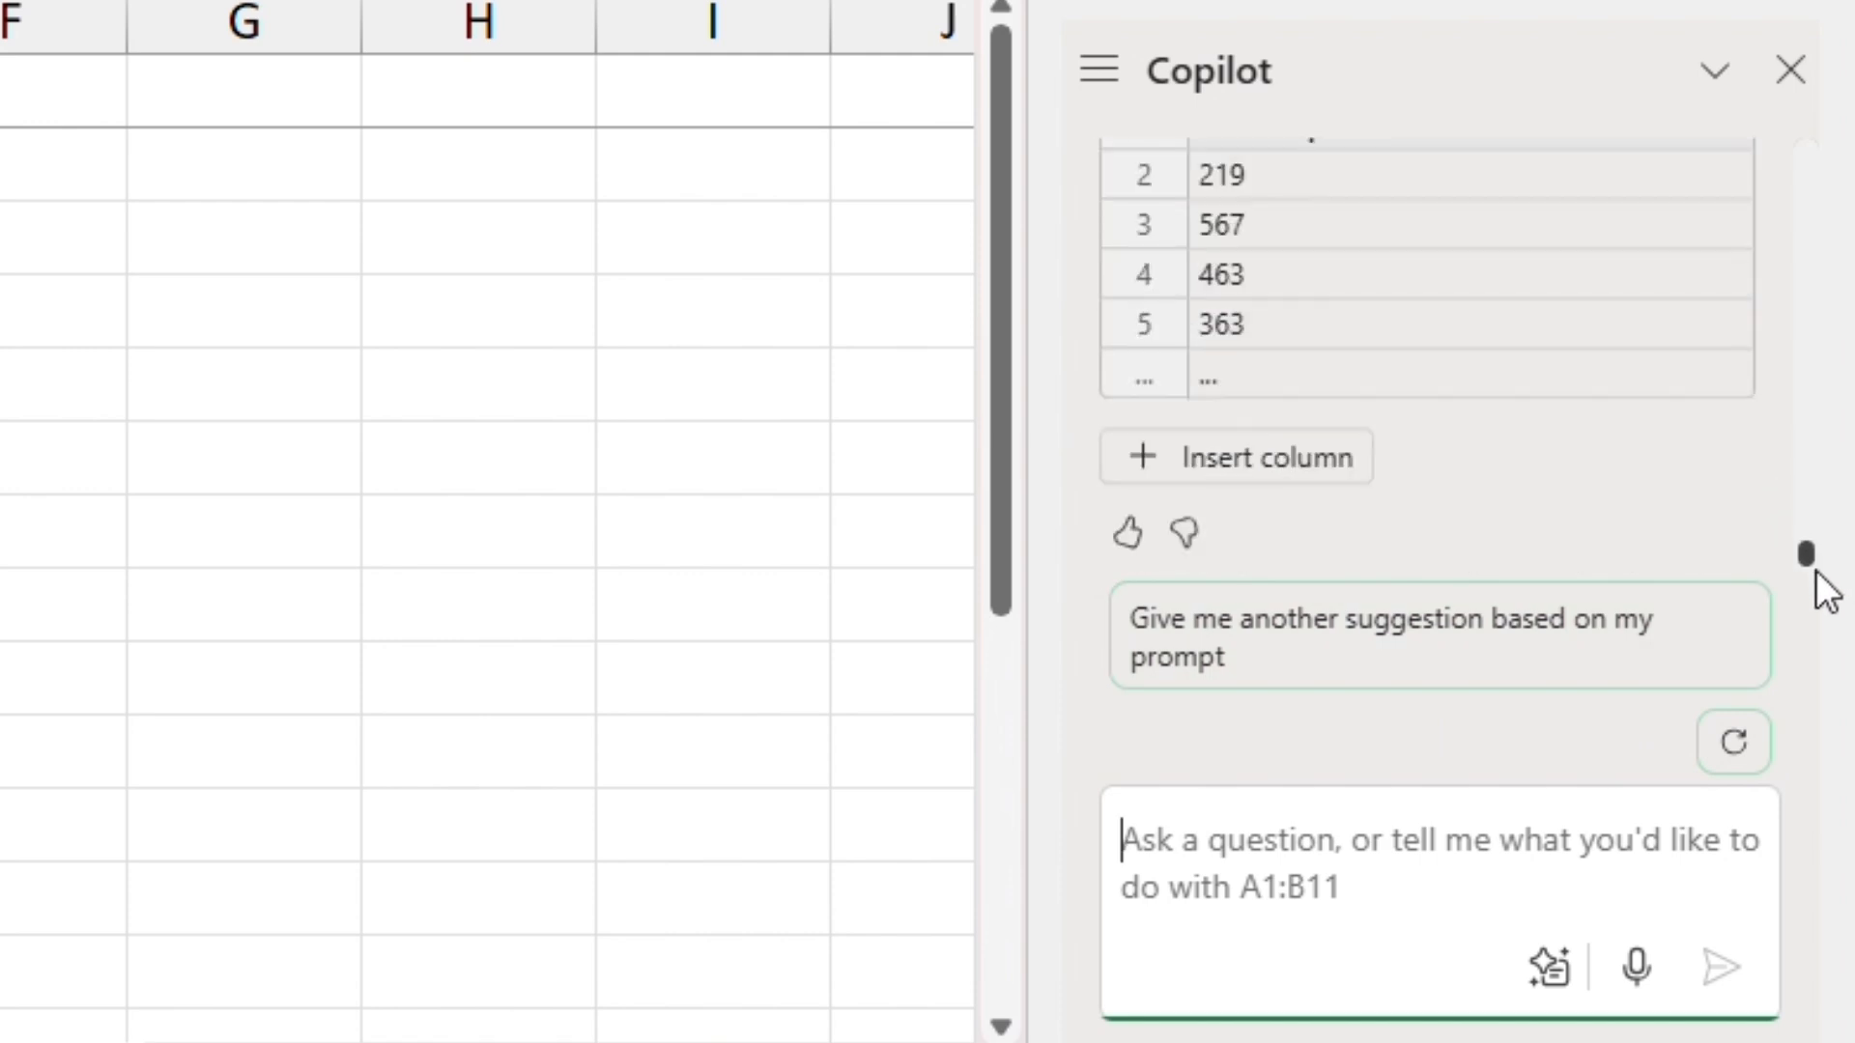
pyautogui.click(1283, 472)
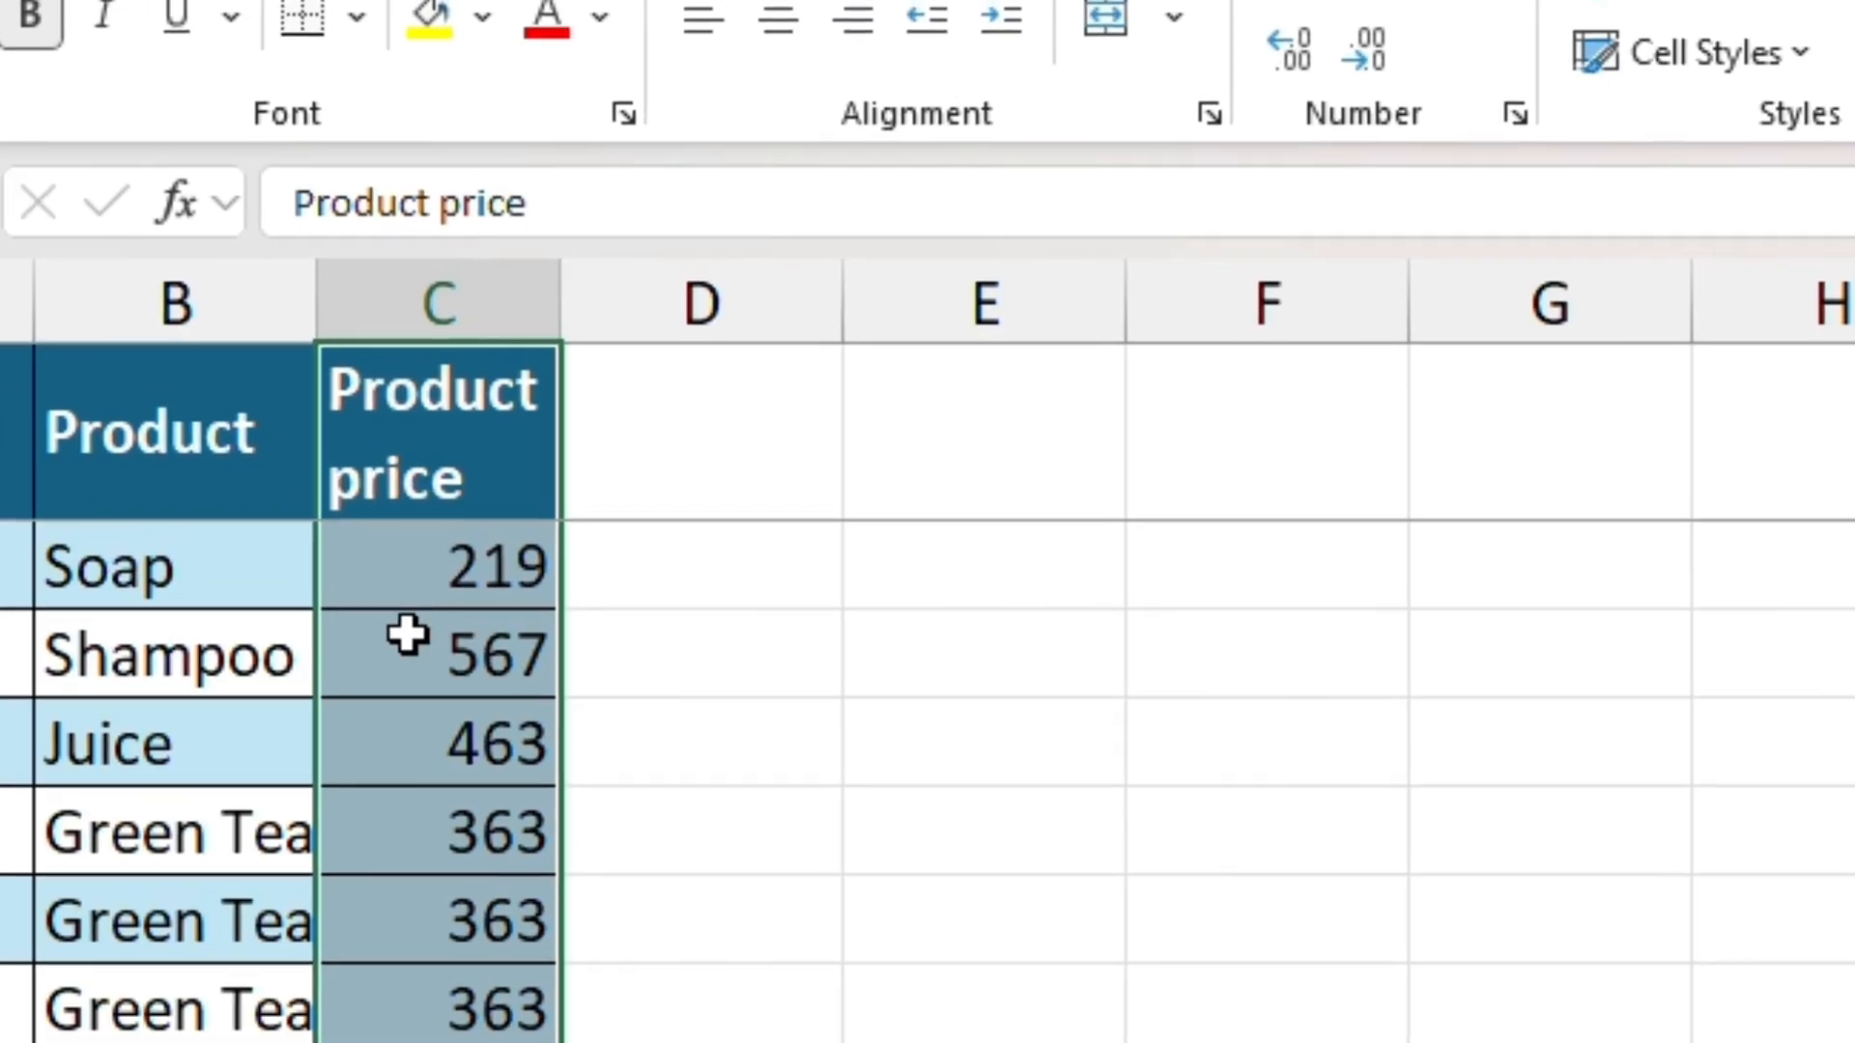
# Copy the XLOOKUP formula from the first price cell, C2, into D2 to test its $A2 column reference.
pyautogui.click(425, 653)
pyautogui.click(497, 567)
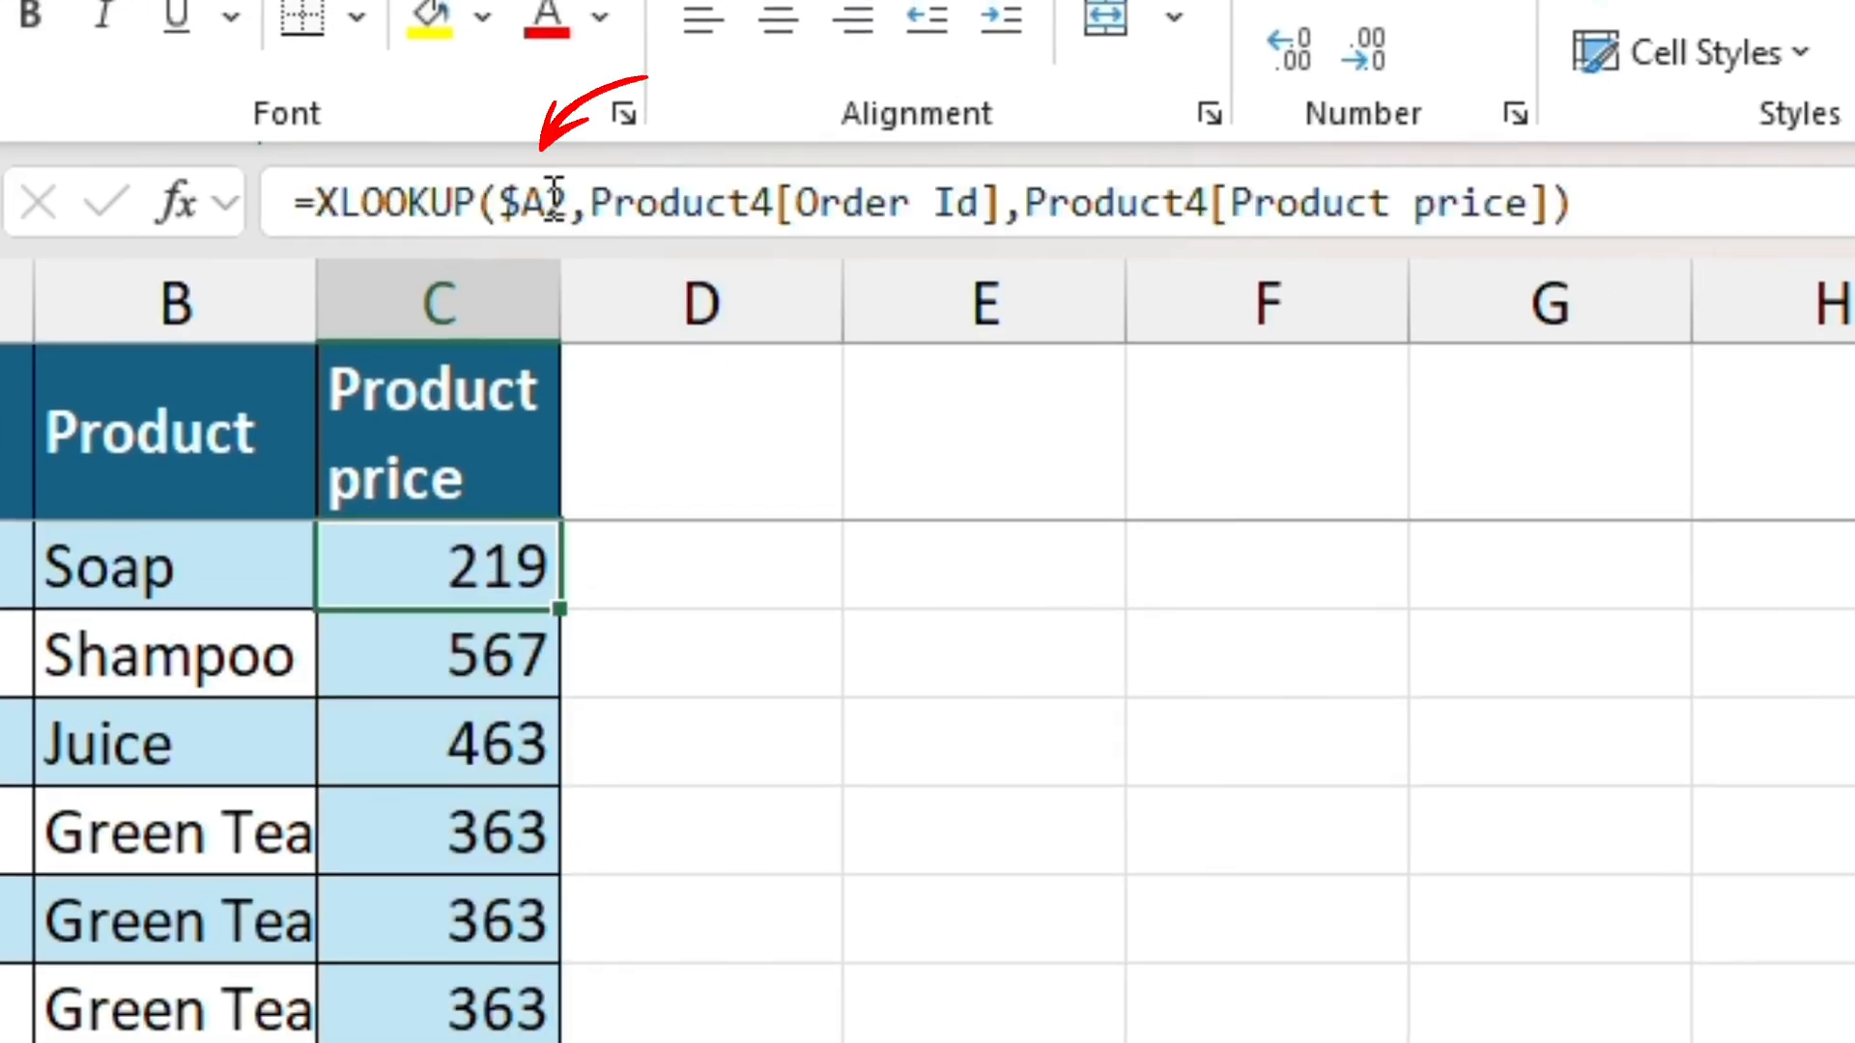
pyautogui.hotkey('ctrl', 'c')
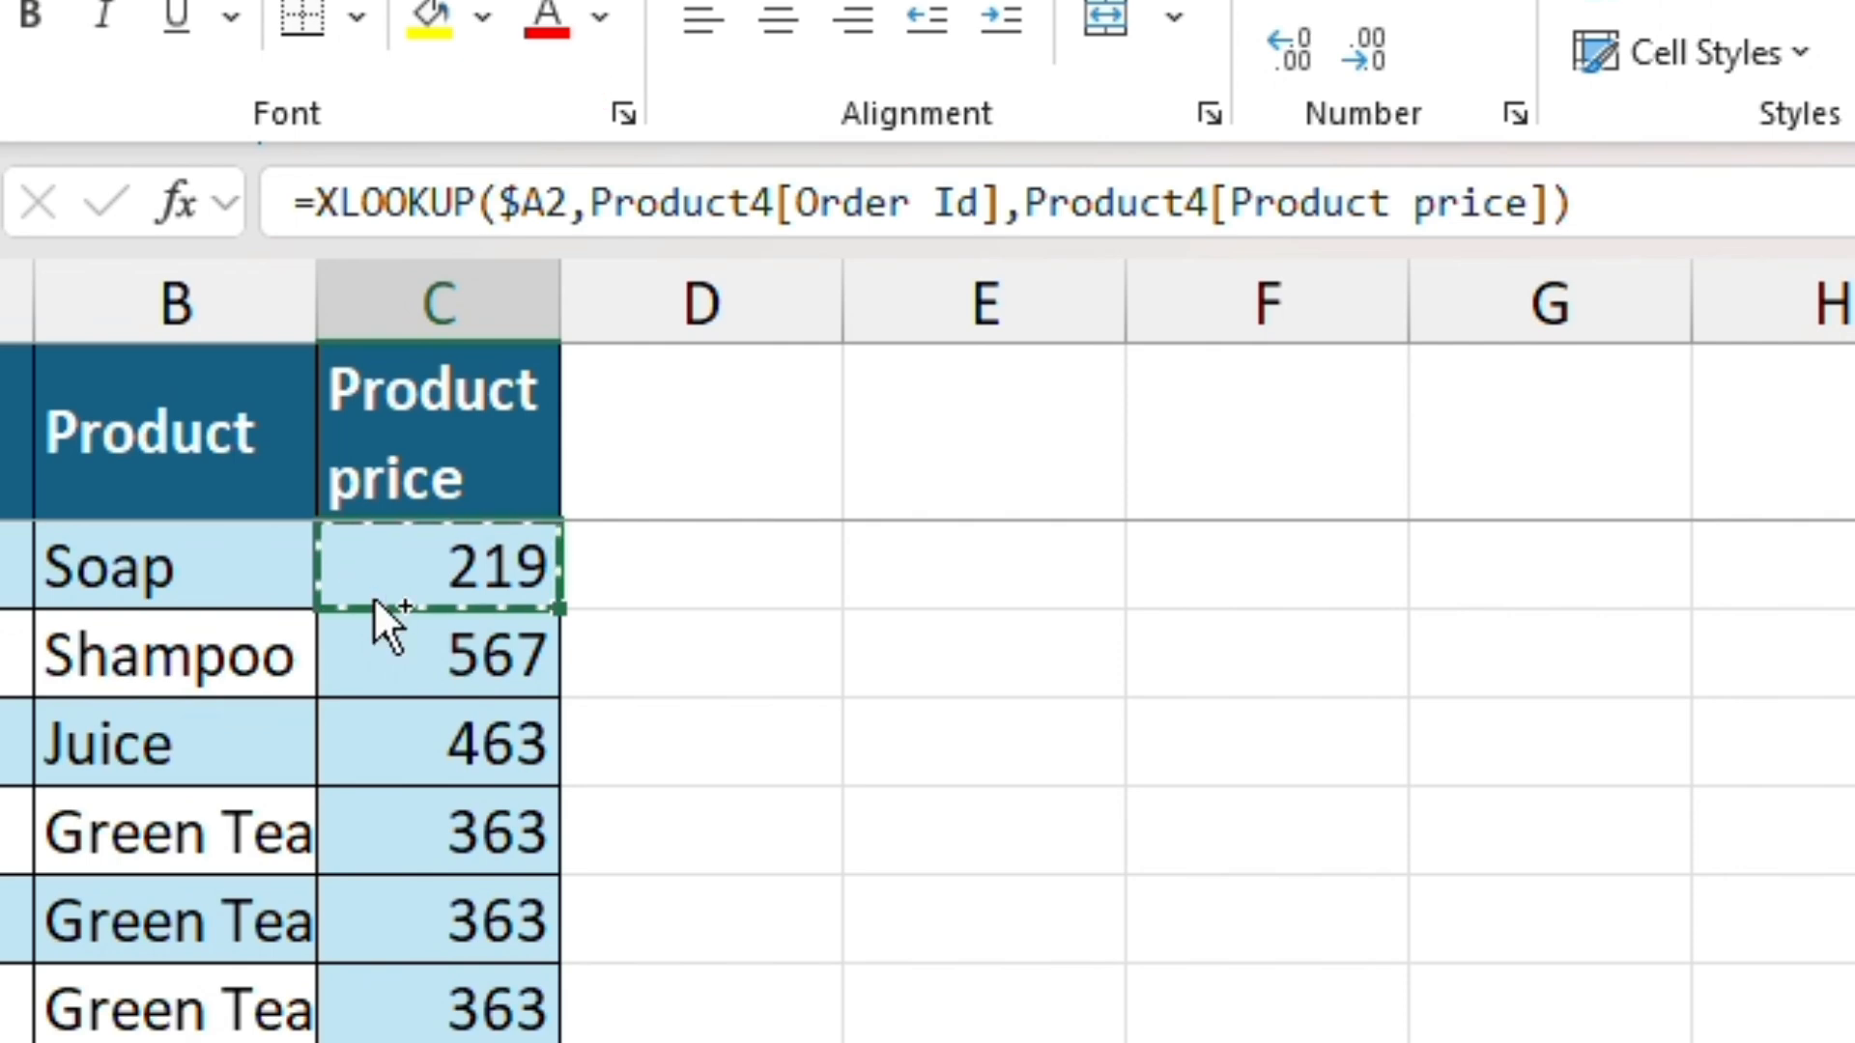
pyautogui.press('Right')
pyautogui.hotkey('ctrl', 'v')
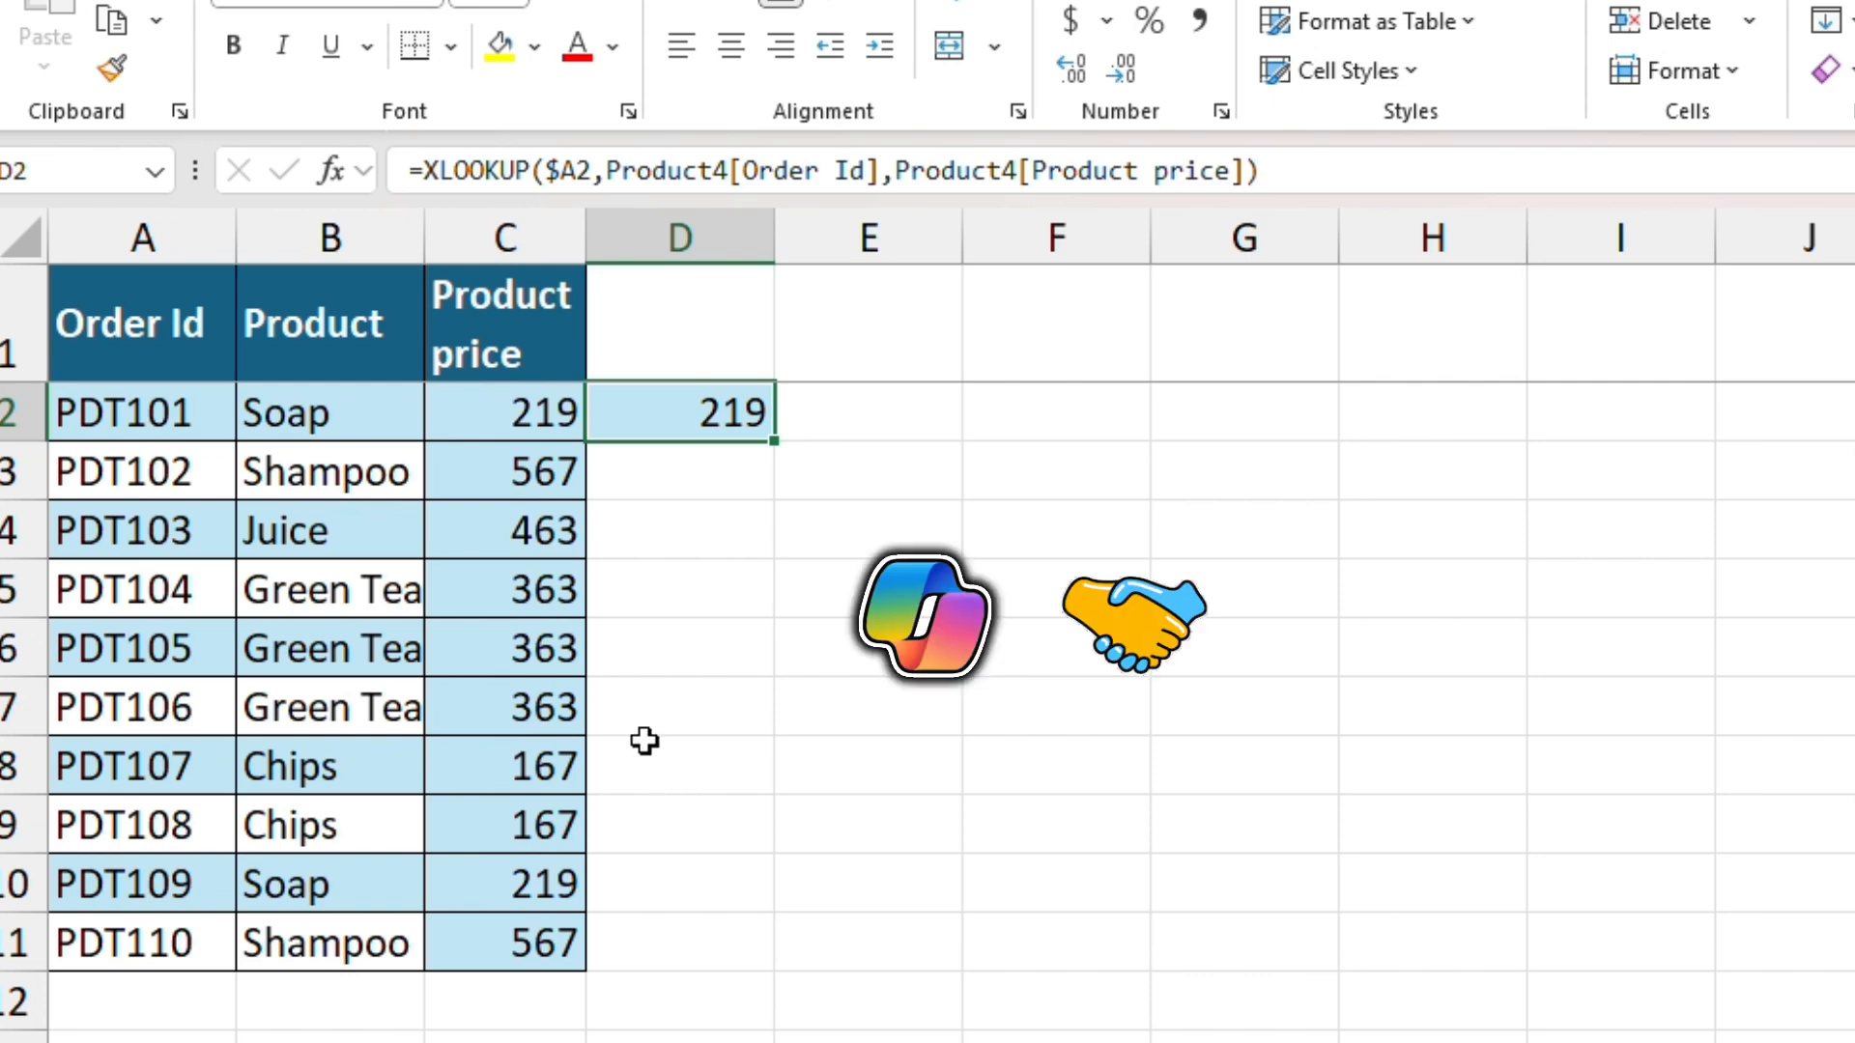
pyautogui.click(537, 700)
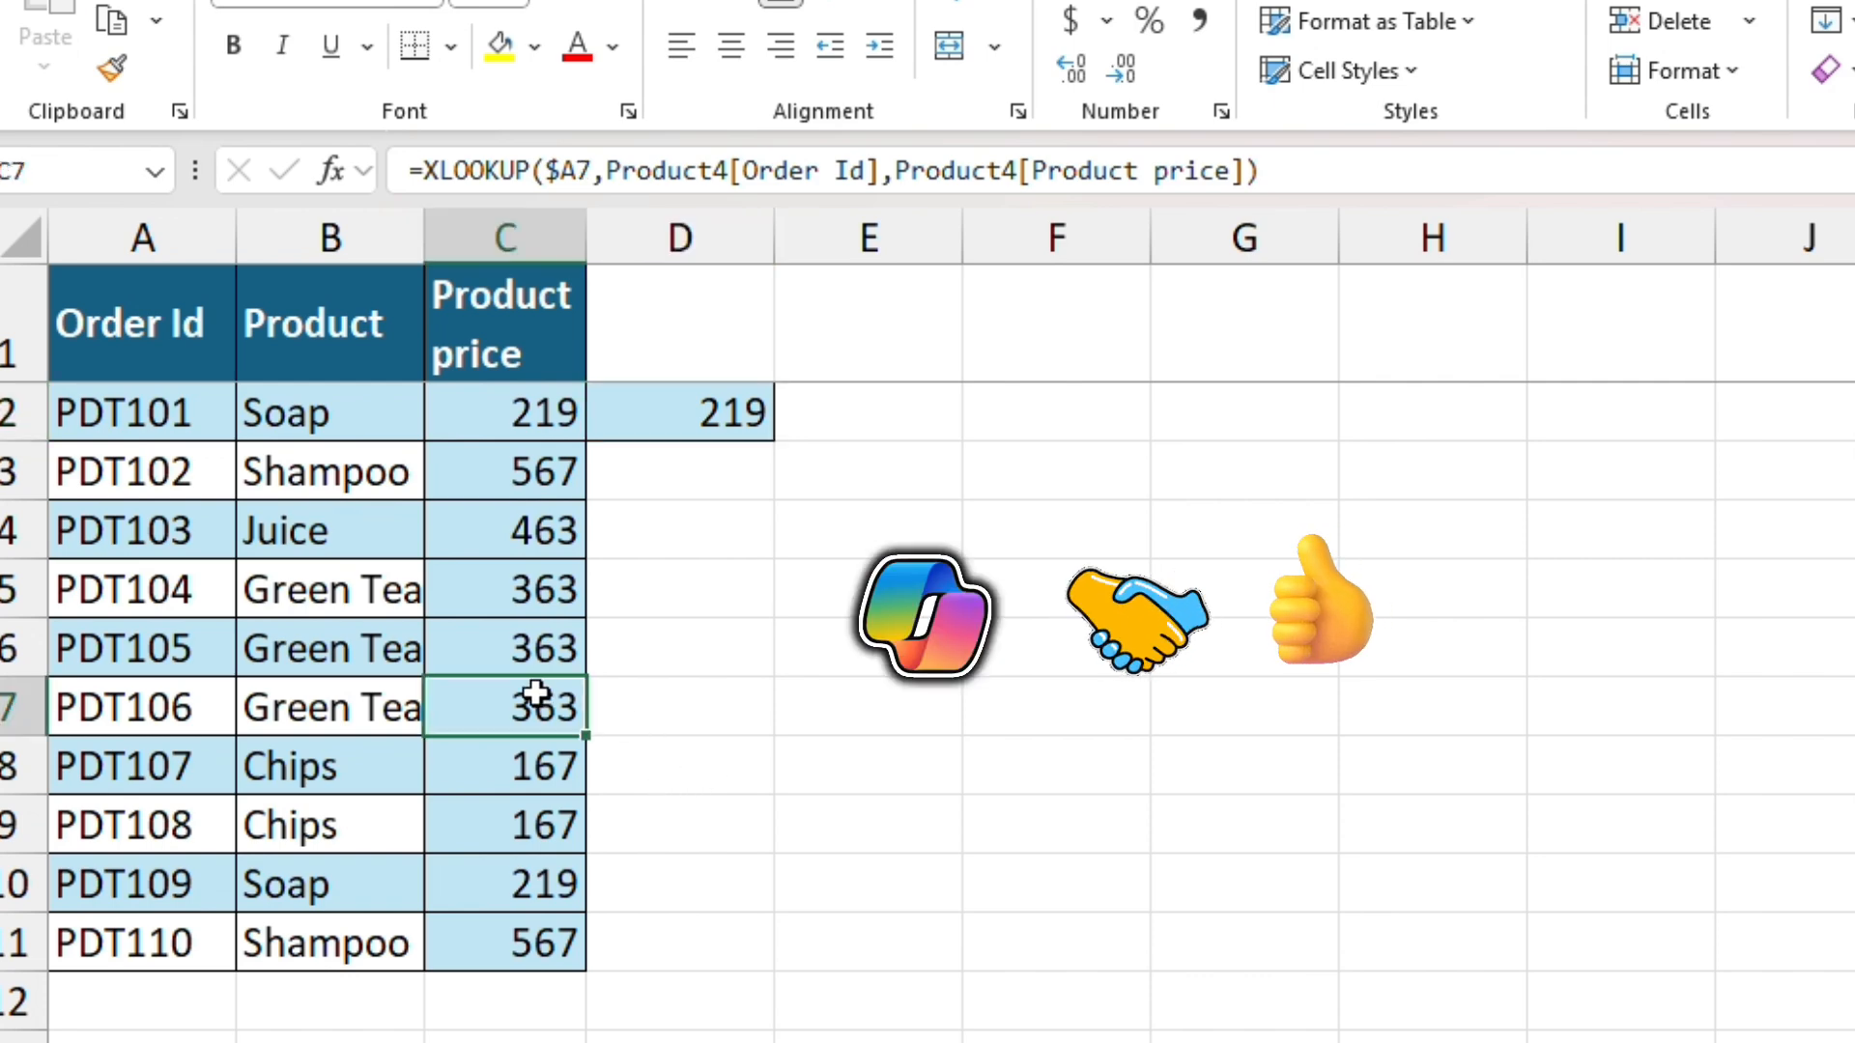